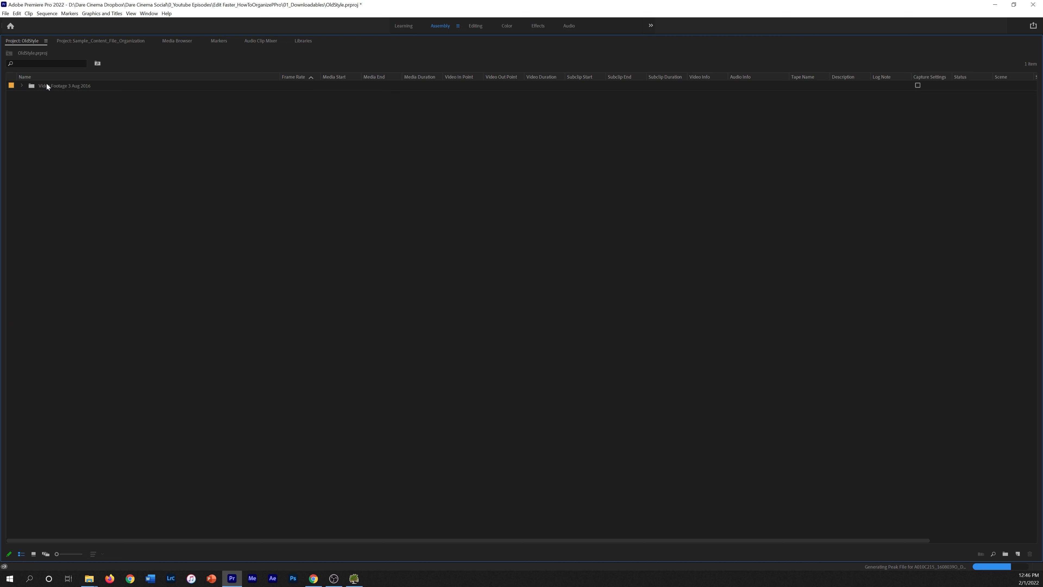
Switch Premiere Pro to the Editing (CS5.5) workspace
{"action": "left_click", "coordinate": [477, 27]}
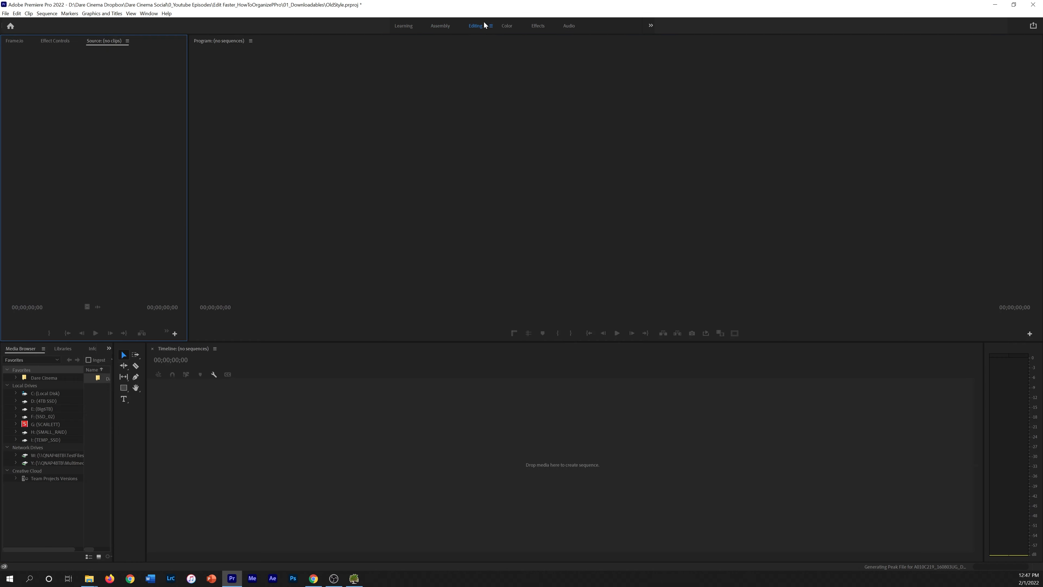
{"action": "left_click", "coordinate": [651, 25]}
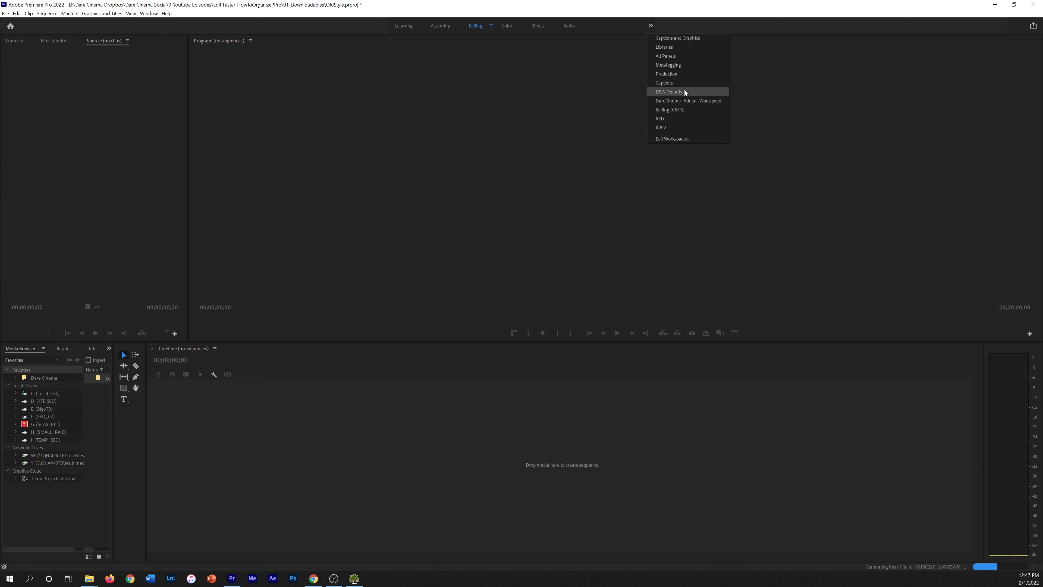
{"action": "left_click", "coordinate": [686, 110]}
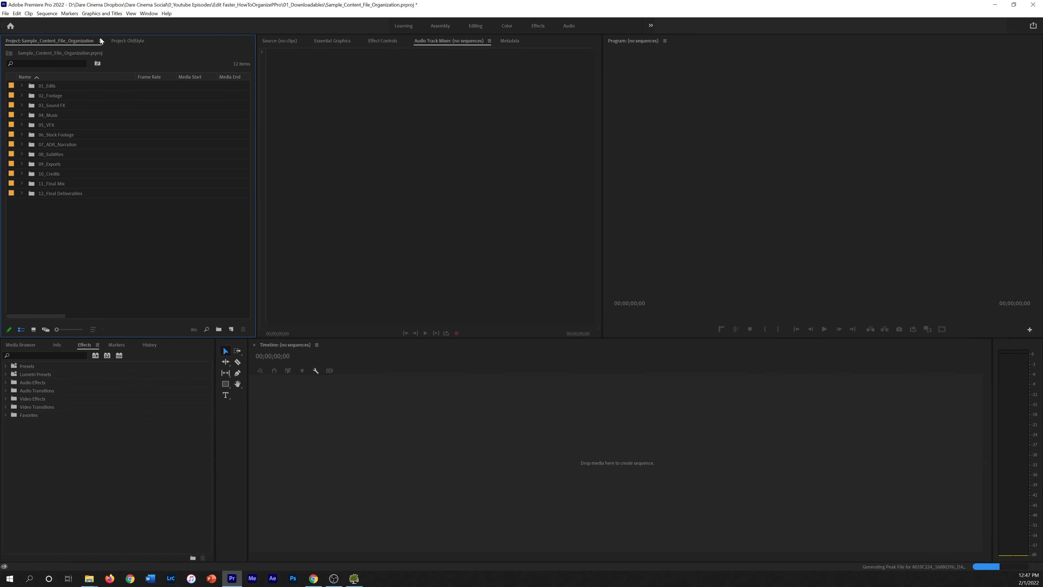
Create a new sequence from the first clip in the OldStyle project's Video Footage 3 Aug 2016 folder
{"action": "left_click", "coordinate": [138, 44]}
{"action": "left_click", "coordinate": [23, 87]}
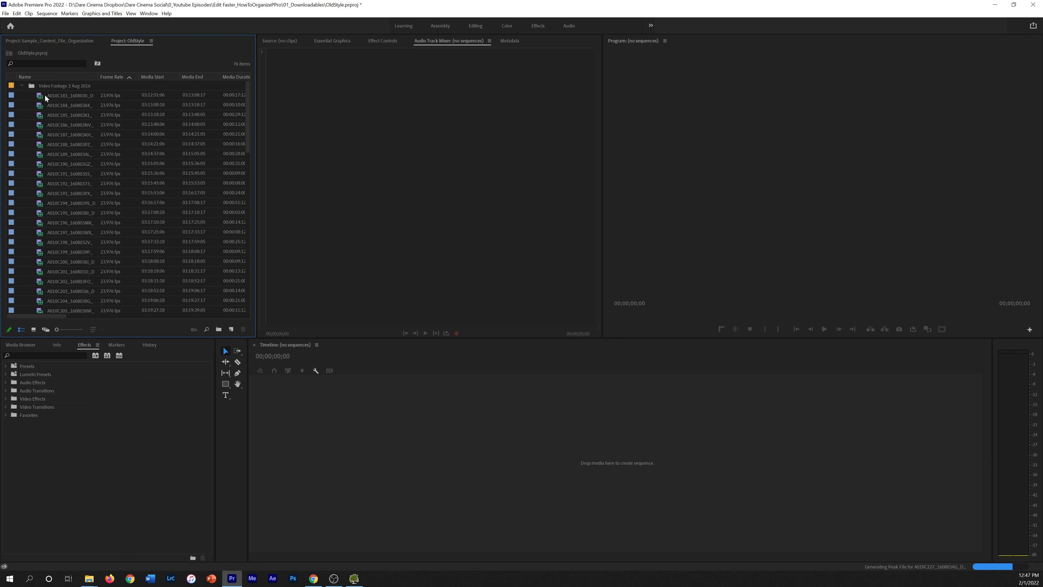
{"action": "right_click", "coordinate": [64, 98]}
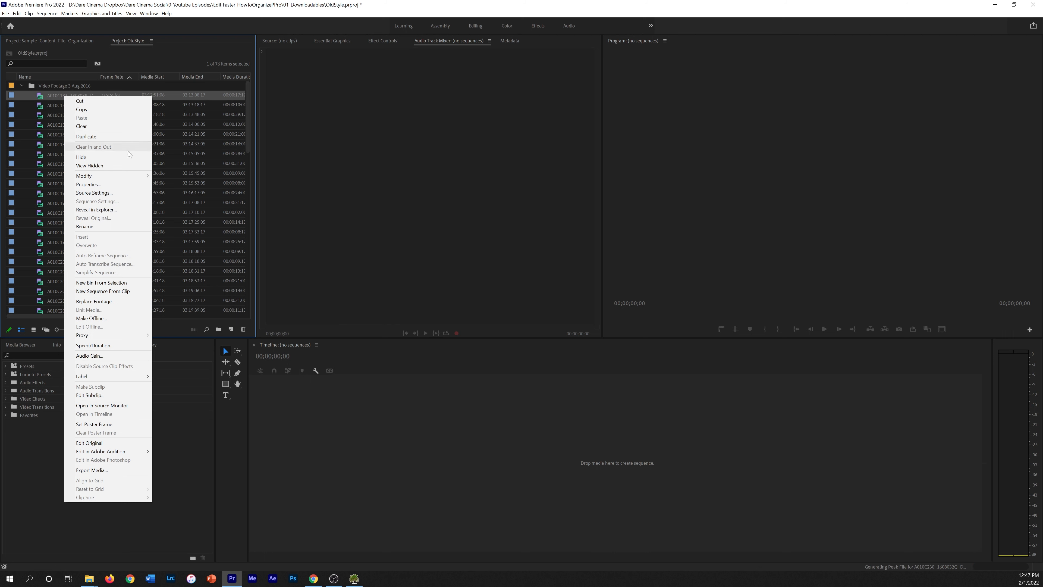
{"action": "left_click", "coordinate": [113, 289]}
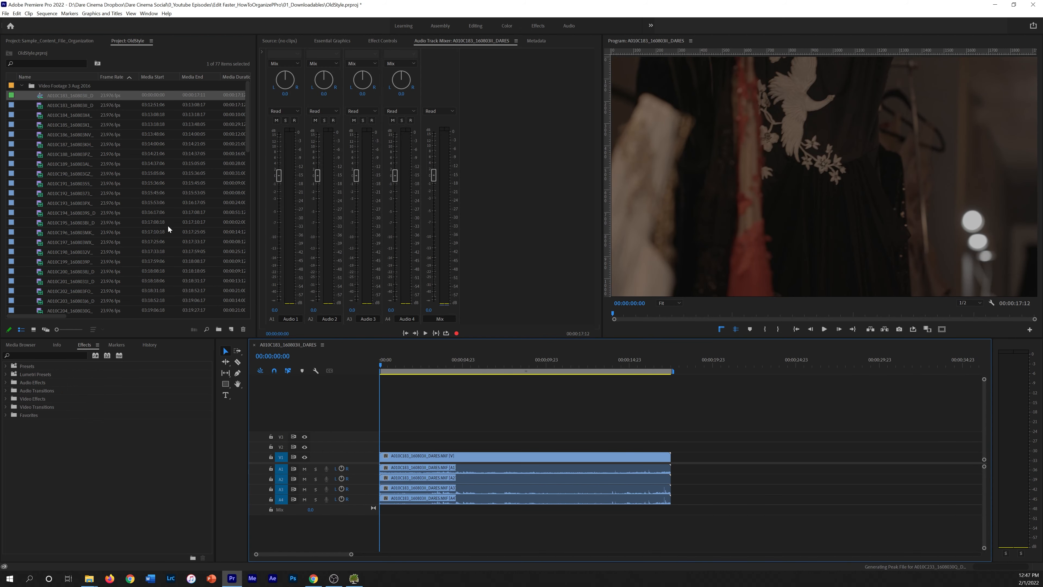
Rename the new sequence to 'Music Video Fashion', correcting the initial typo
{"action": "left_click", "coordinate": [78, 96]}
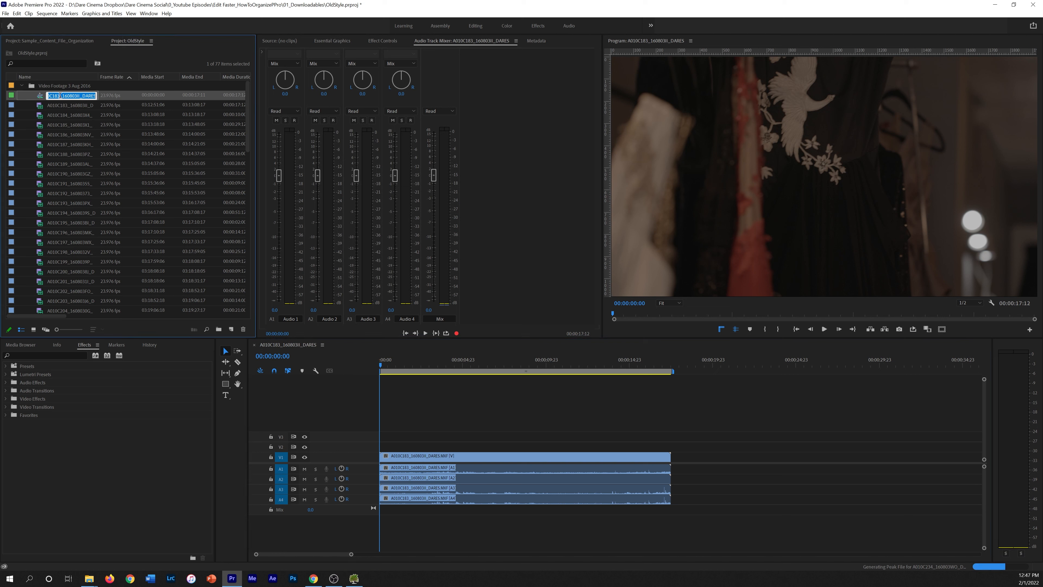
{"action": "type", "text": "Mus"}
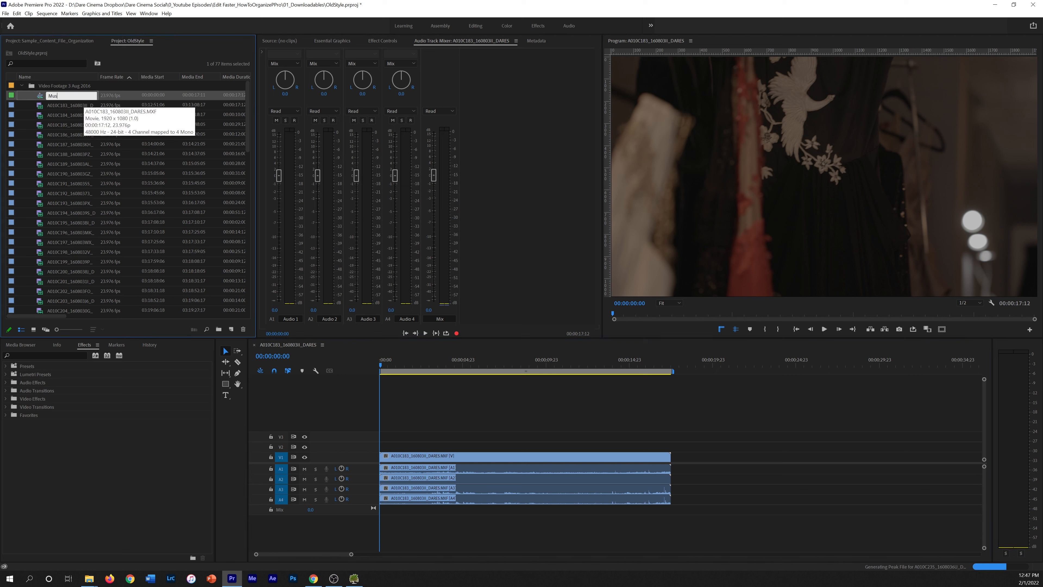
{"action": "type", "text": "ic Video Fashon"}
{"action": "key", "text": "Tab"}
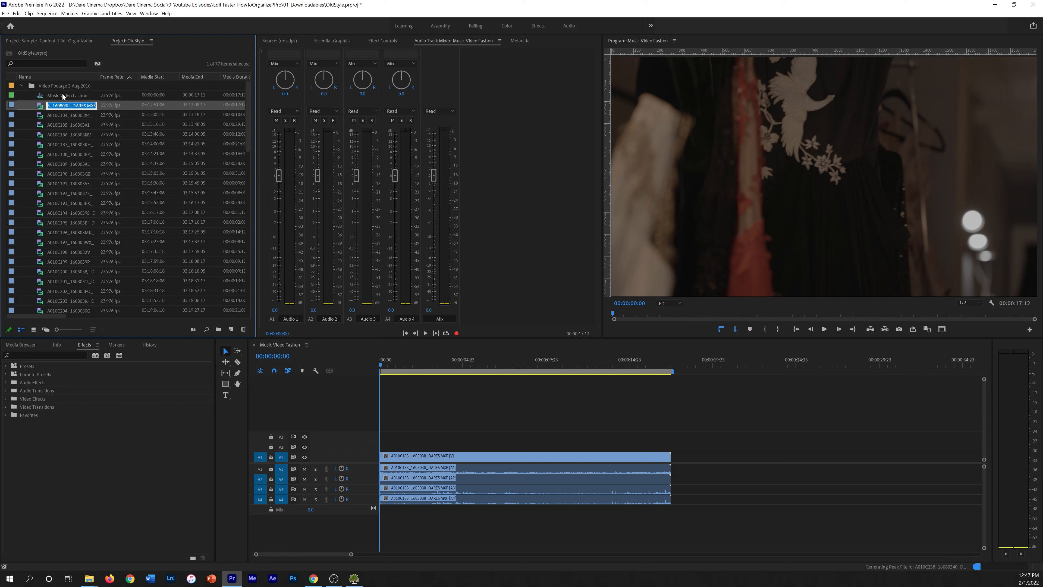
{"action": "left_click", "coordinate": [64, 96]}
{"action": "left_click", "coordinate": [66, 95]}
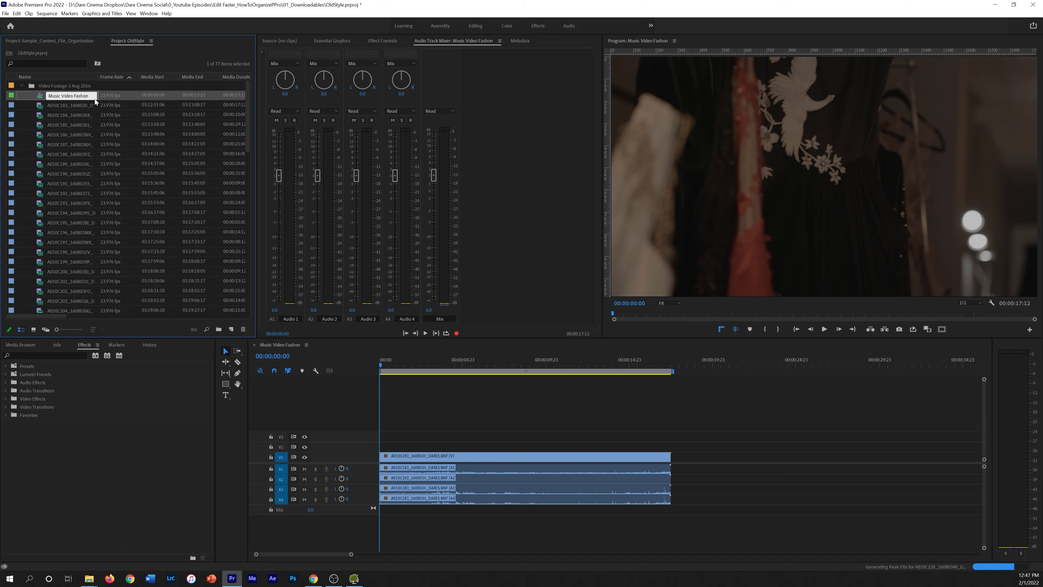
{"action": "key", "text": "Tab"}
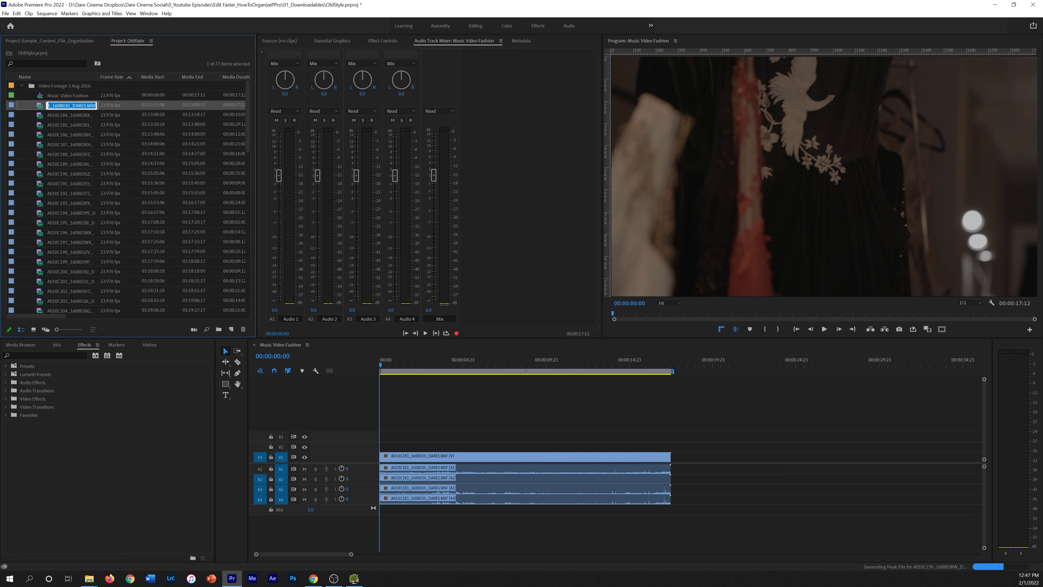
{"action": "left_click", "coordinate": [43, 97]}
Ripple-trim the opening clip to 00:00:03:00, then load and skim A010C185 in the Source monitor
{"action": "left_click_drag", "start_coordinate": [383, 361], "coordinate": [467, 375]}
{"action": "key", "text": "q"}
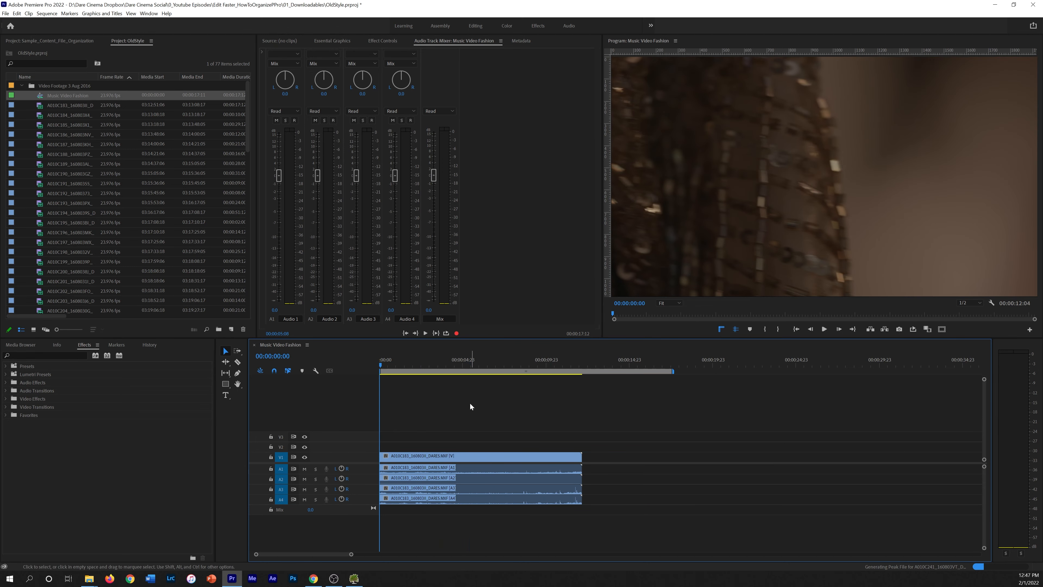
{"action": "left_click_drag", "start_coordinate": [385, 367], "coordinate": [411, 364]}
{"action": "key", "text": "w"}
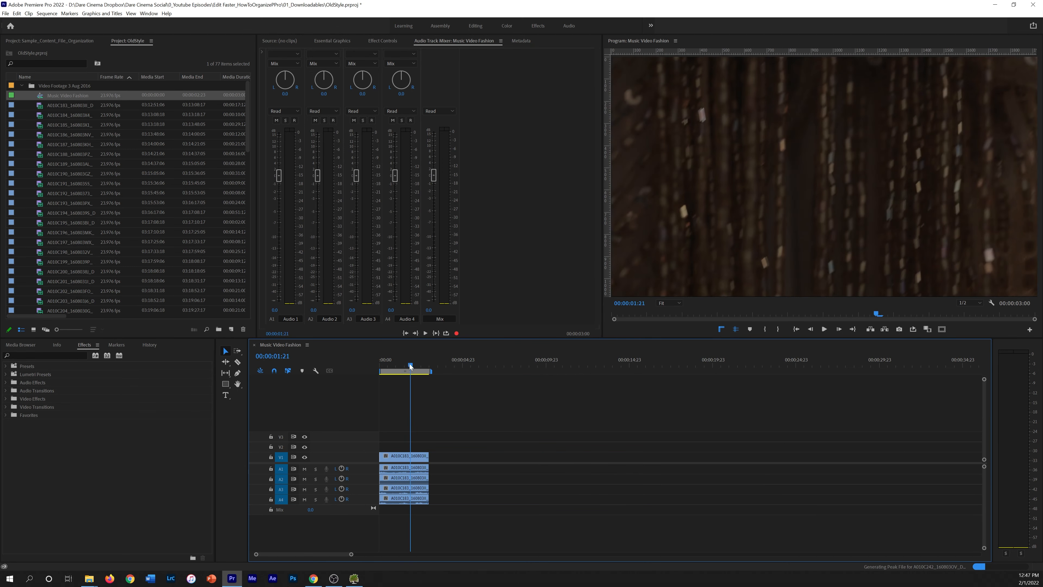
{"action": "double_click", "coordinate": [41, 127]}
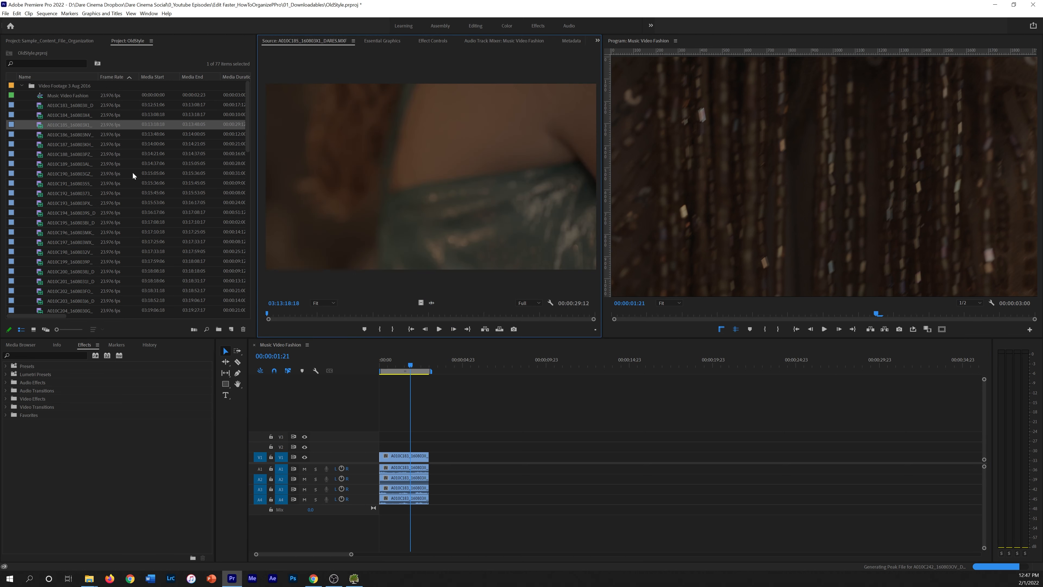
{"action": "left_click_drag", "start_coordinate": [290, 310], "coordinate": [489, 280]}
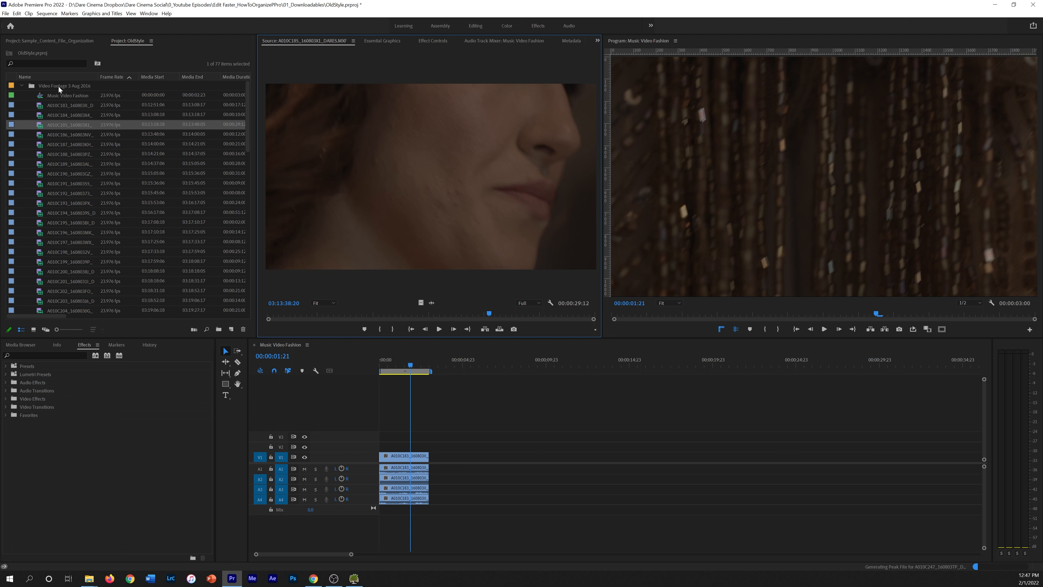
Open the Video Footage 3 Aug 2016 bin in Icon View and select clip A010C212
{"action": "double_click", "coordinate": [31, 88]}
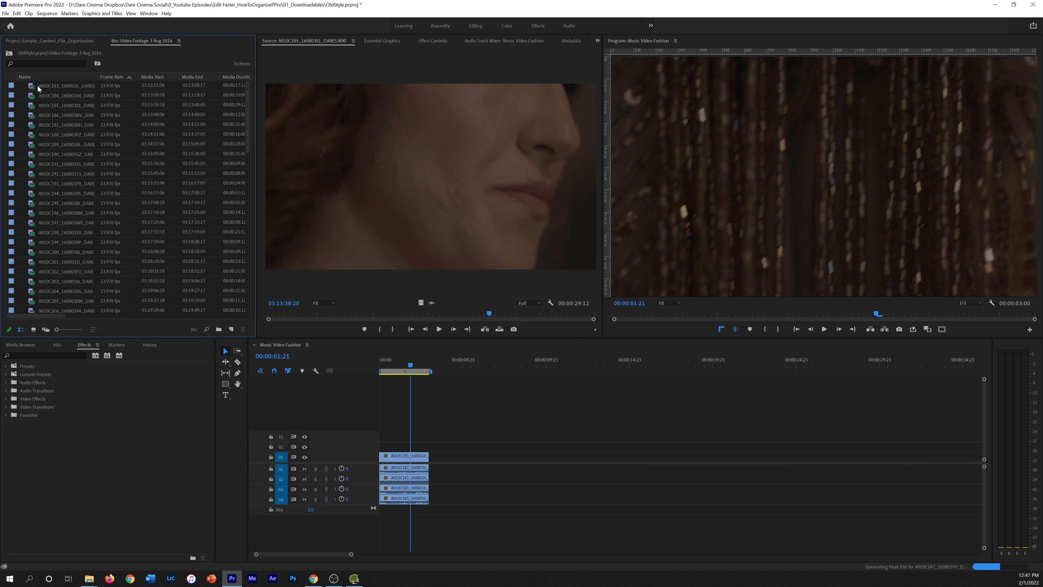
{"action": "left_click", "coordinate": [33, 329]}
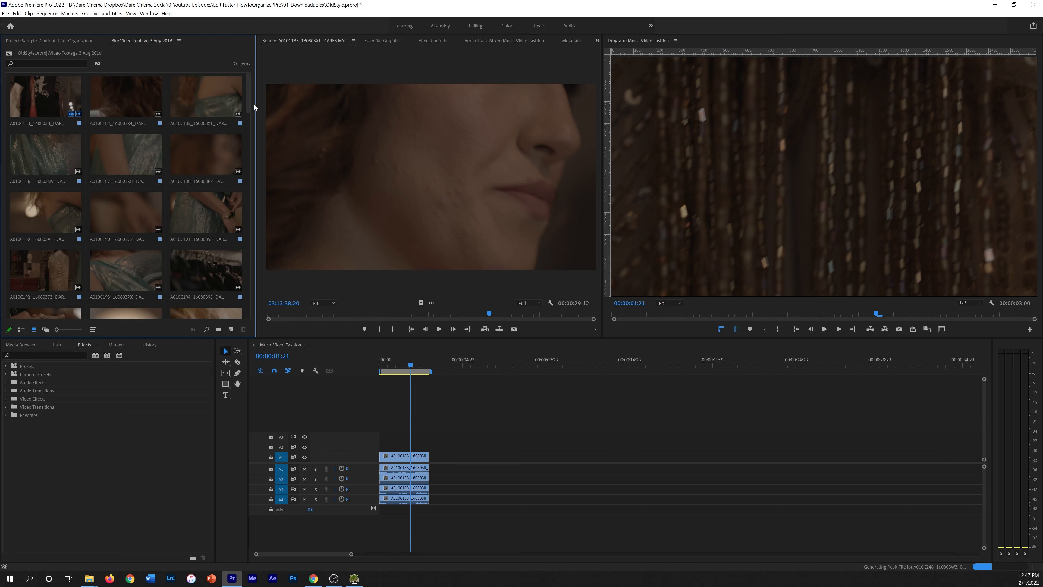
{"action": "scroll", "coordinate": [249, 111], "scroll_direction": "down", "scroll_amount": 1}
{"action": "left_click_drag", "start_coordinate": [249, 111], "coordinate": [247, 167]}
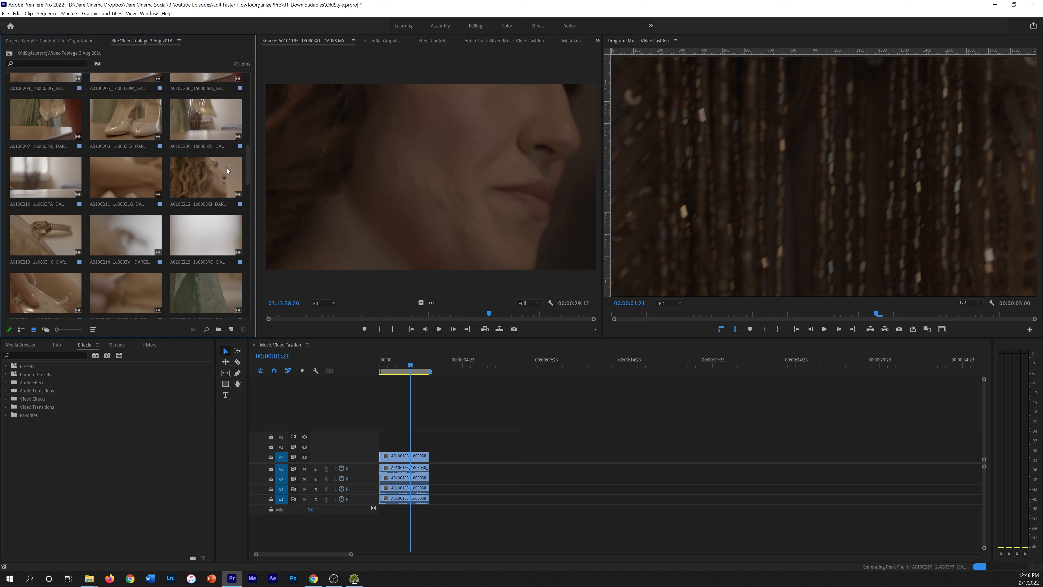
{"action": "left_click", "coordinate": [245, 167]}
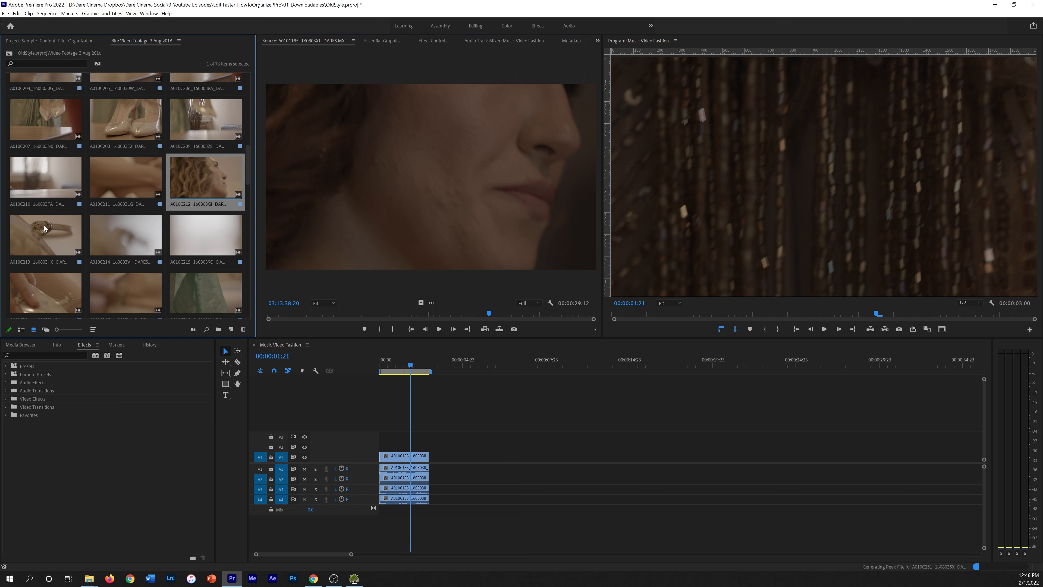
Mark a 21-frame In/Out section of ring clip A010C213 and add it video-only to V1
{"action": "double_click", "coordinate": [45, 229]}
{"action": "left_click_drag", "start_coordinate": [278, 311], "coordinate": [439, 457]}
{"action": "key", "text": "i"}
{"action": "key", "text": "o"}
{"action": "left_click", "coordinate": [424, 364]}
{"action": "left_click_drag", "start_coordinate": [425, 364], "coordinate": [435, 360]}
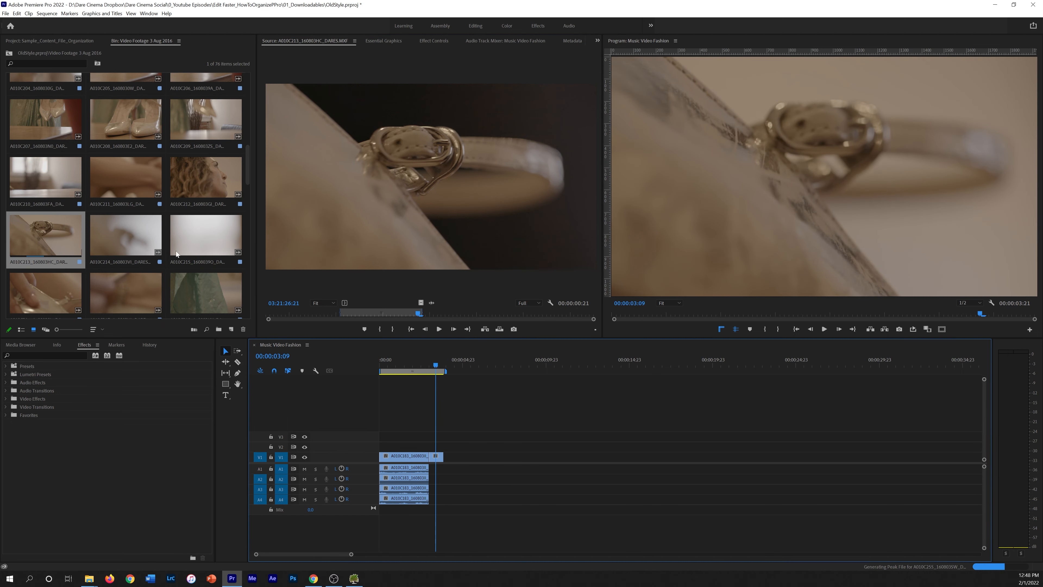
Bring up the Sample_Content_File_Organization project with its 12 numbered folders
{"action": "scroll", "coordinate": [176, 253], "scroll_direction": "down", "scroll_amount": 3}
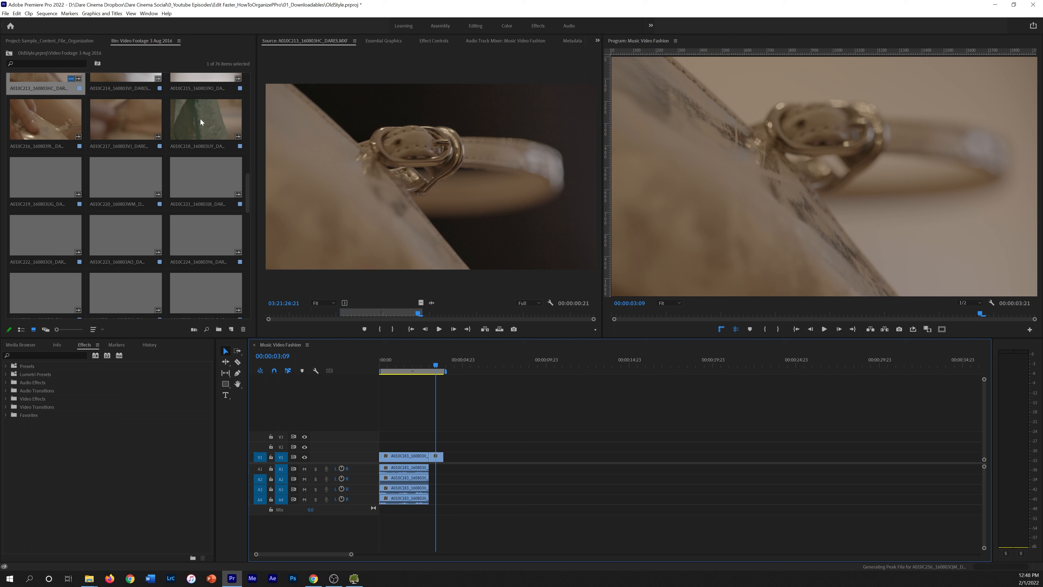
{"action": "scroll", "coordinate": [41, 178], "scroll_direction": "down", "scroll_amount": 2}
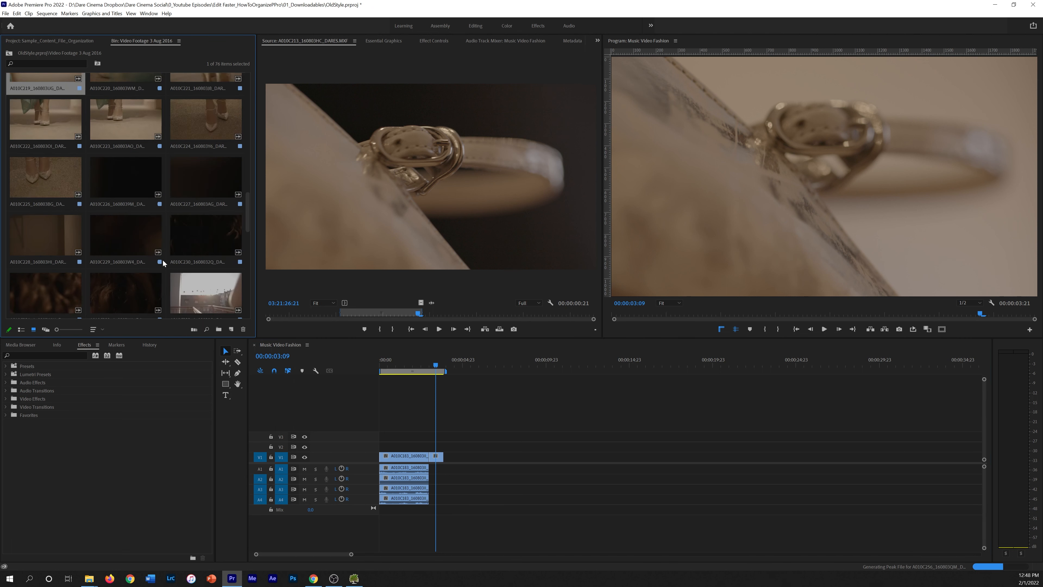
{"action": "scroll", "coordinate": [163, 263], "scroll_direction": "down", "scroll_amount": 3}
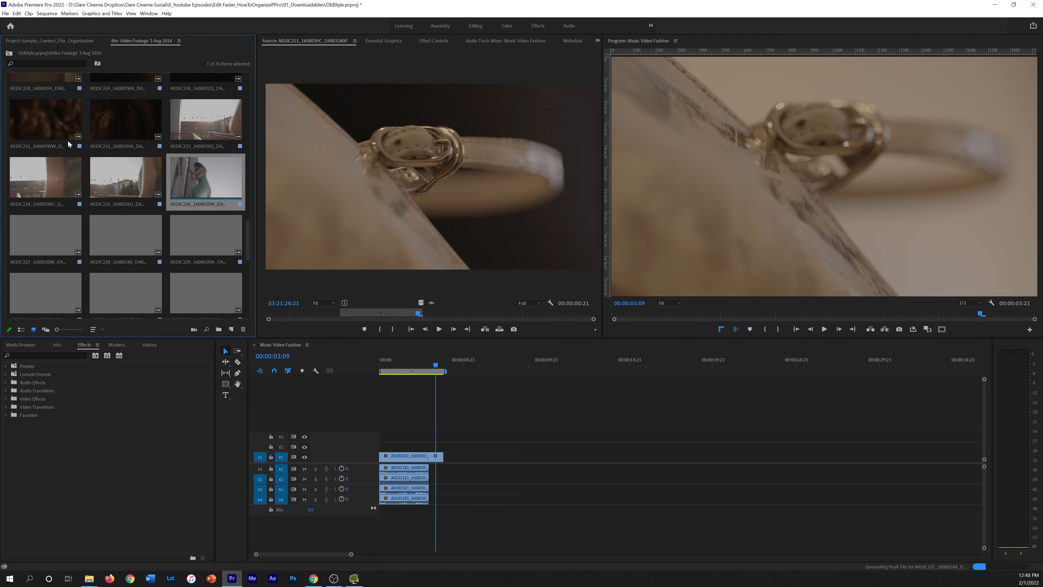
{"action": "left_click_drag", "start_coordinate": [246, 225], "coordinate": [250, 78]}
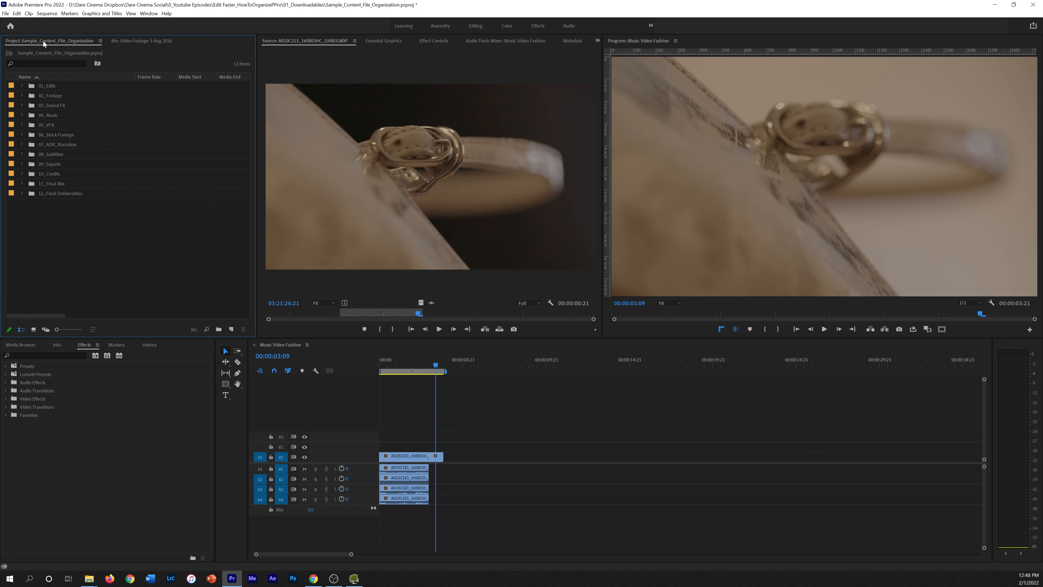
Switch to the Assembly workspace and expand 02_Footage and its Video Footage 3 Aug 2016 bin
{"action": "left_click", "coordinate": [21, 95]}
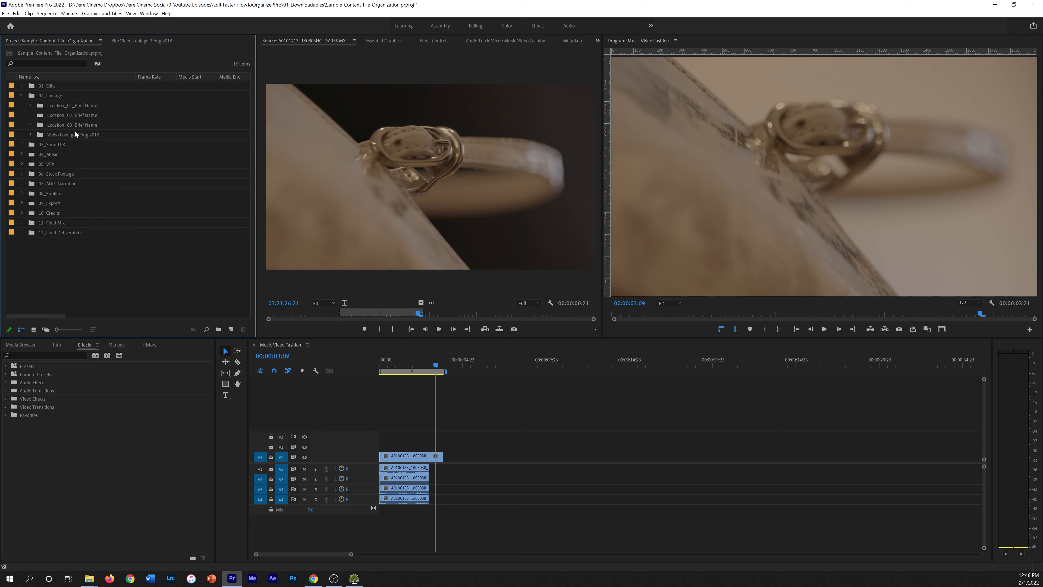
{"action": "left_click", "coordinate": [82, 135]}
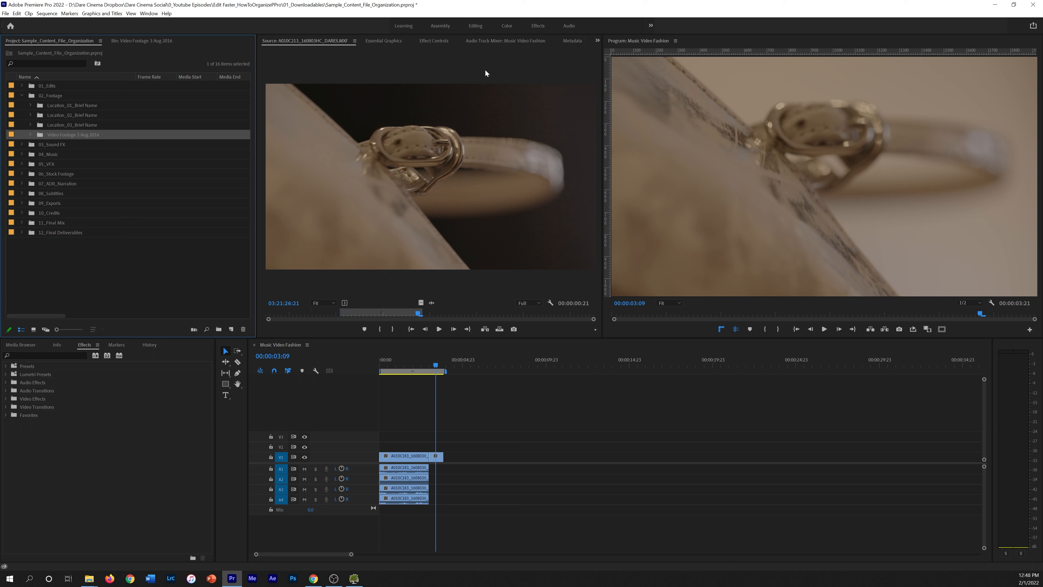
{"action": "left_click", "coordinate": [439, 26]}
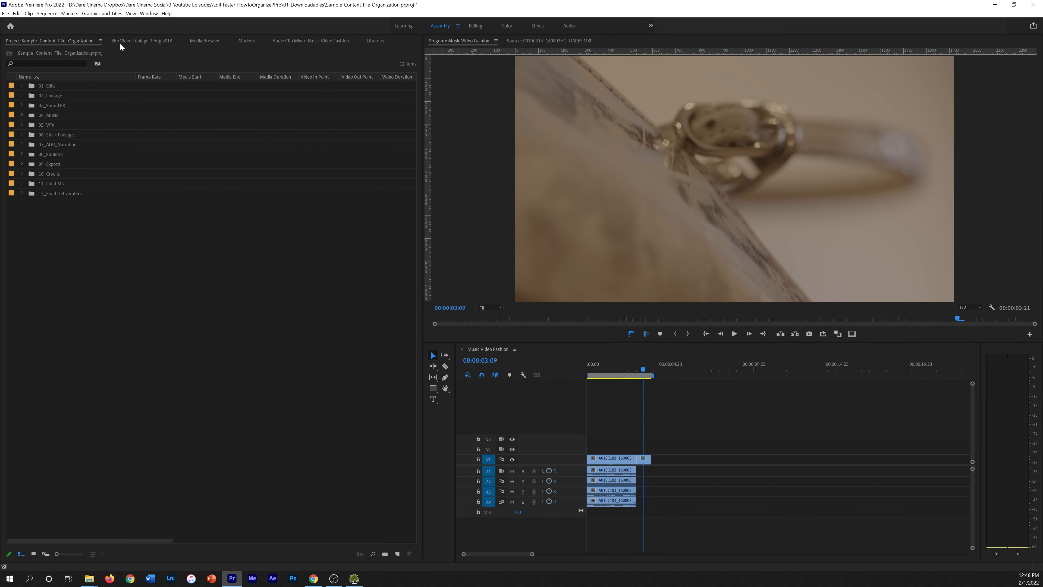
{"action": "left_click", "coordinate": [21, 94]}
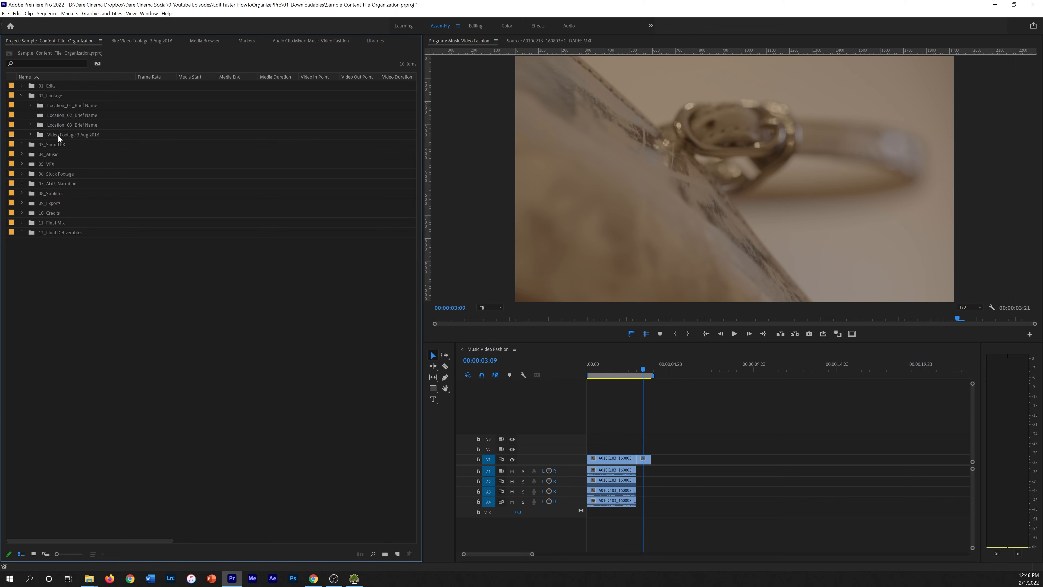
{"action": "left_click", "coordinate": [51, 133]}
{"action": "key", "text": "Right"}
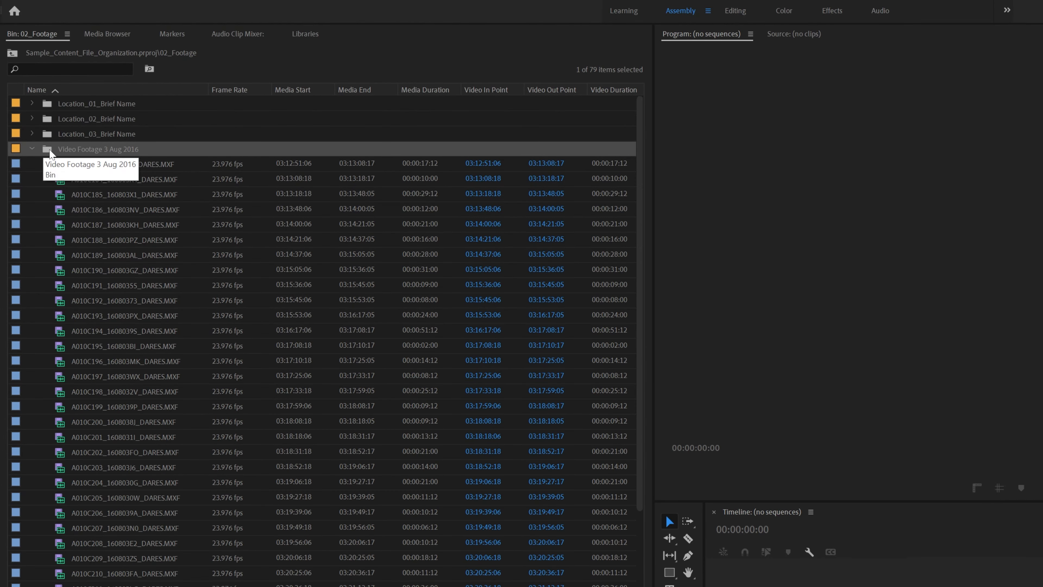
Dock the Video Footage 3 Aug 2016 bin left of the Program monitor in Icon View
{"action": "double_click", "coordinate": [50, 149], "text": "ctrl"}
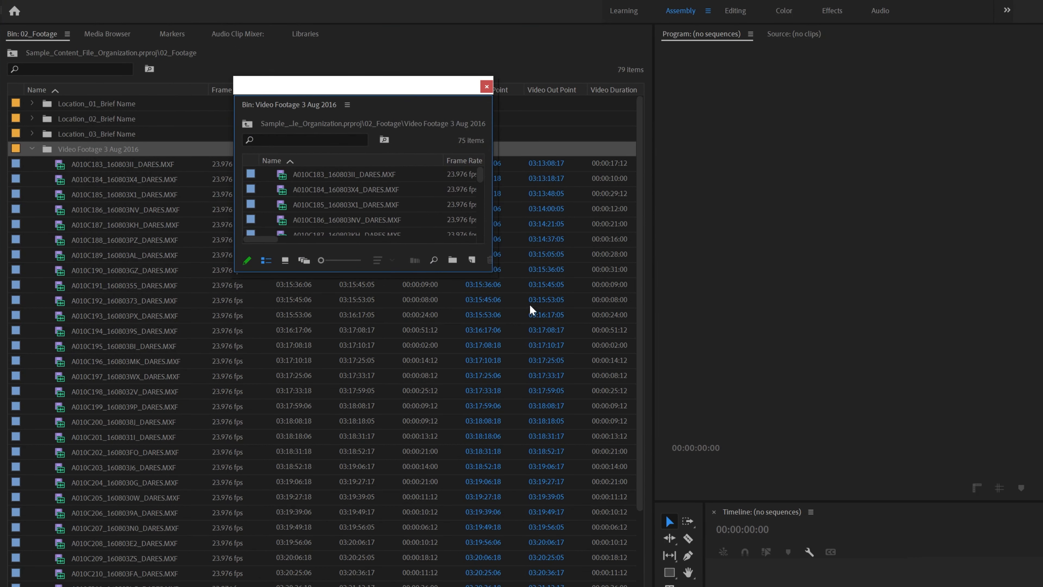
{"action": "left_click_drag", "start_coordinate": [493, 271], "coordinate": [595, 452]}
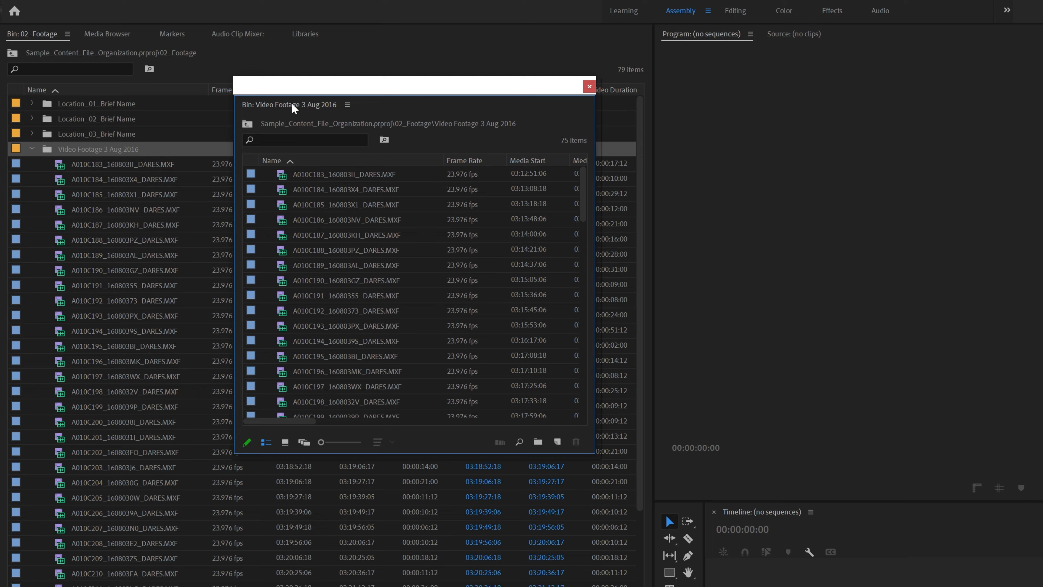
{"action": "left_click_drag", "start_coordinate": [294, 107], "coordinate": [669, 112]}
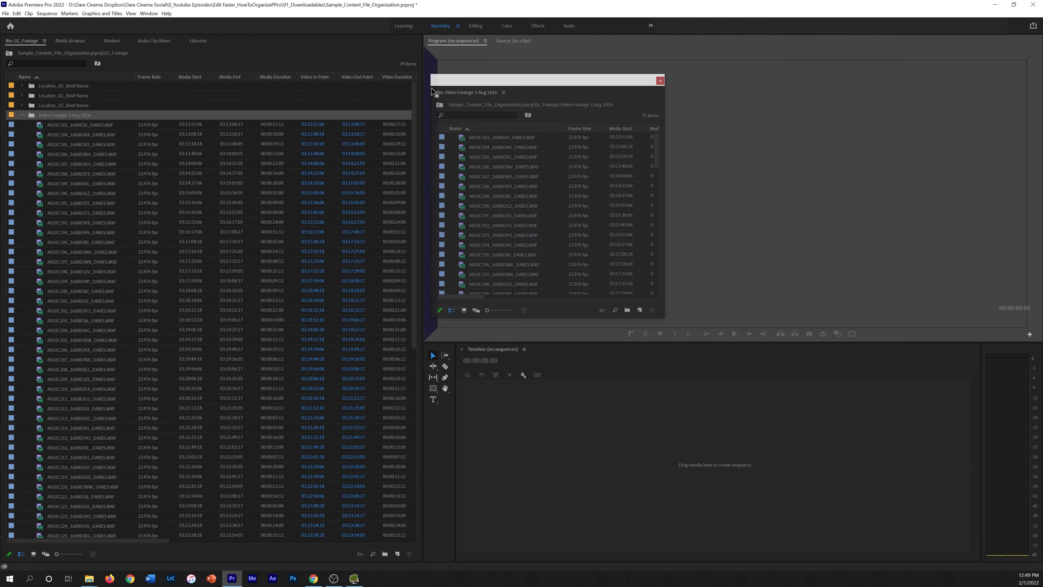
{"action": "left_click_drag", "start_coordinate": [433, 91], "coordinate": [434, 92]}
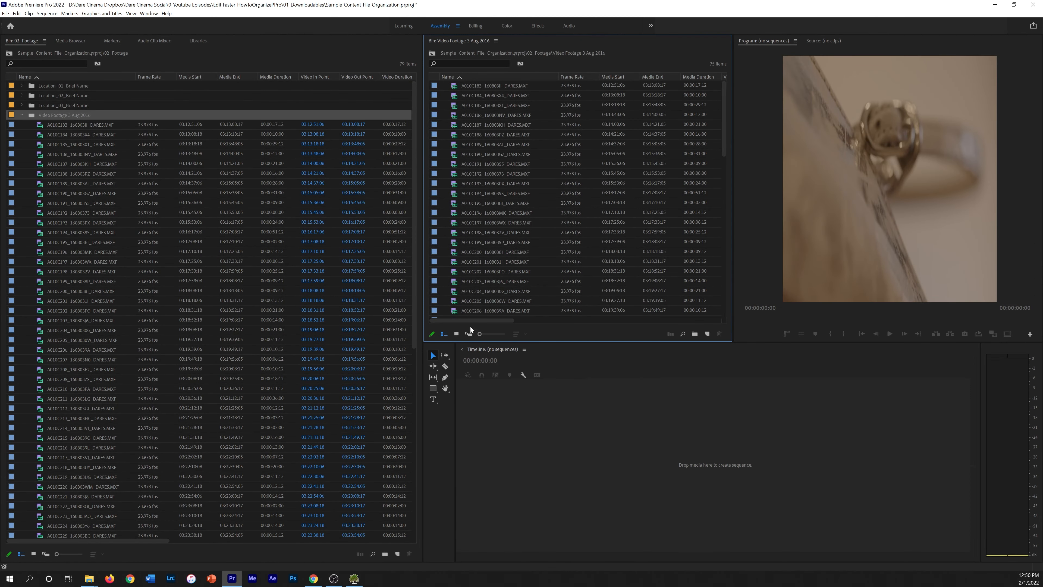
{"action": "left_click", "coordinate": [455, 332]}
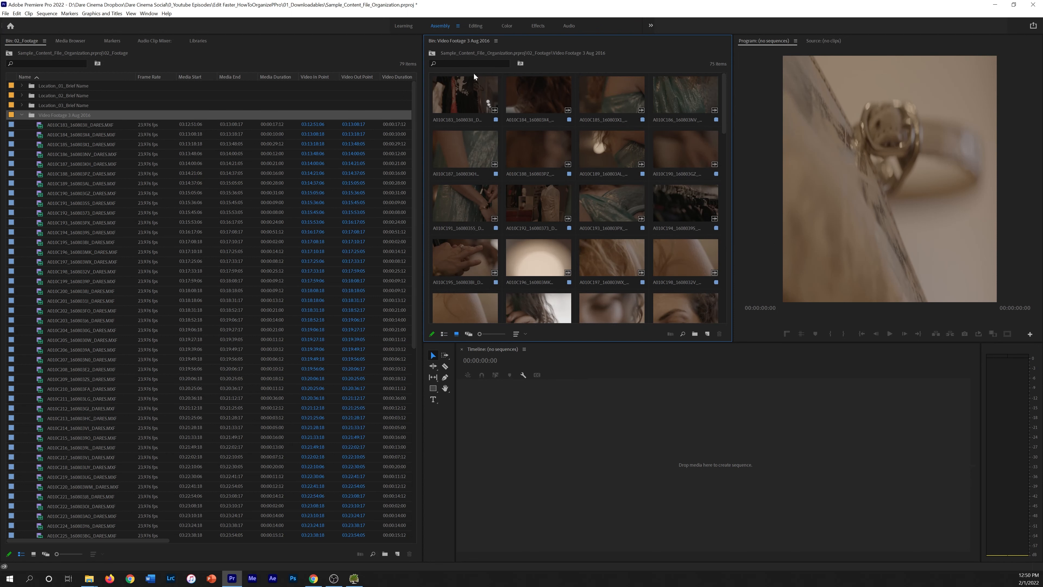
{"action": "left_click", "coordinate": [22, 114]}
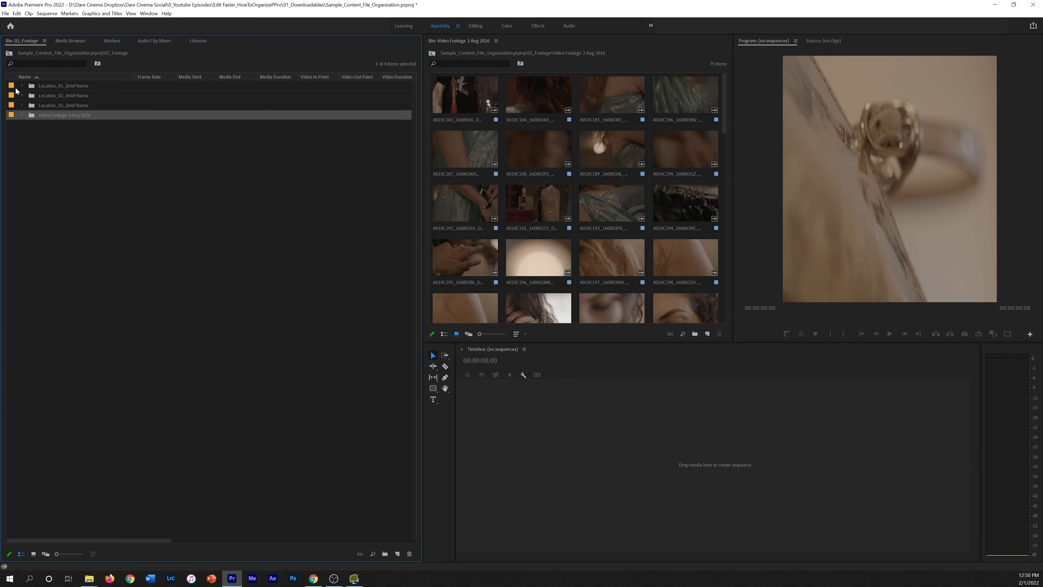
{"action": "left_click", "coordinate": [9, 53]}
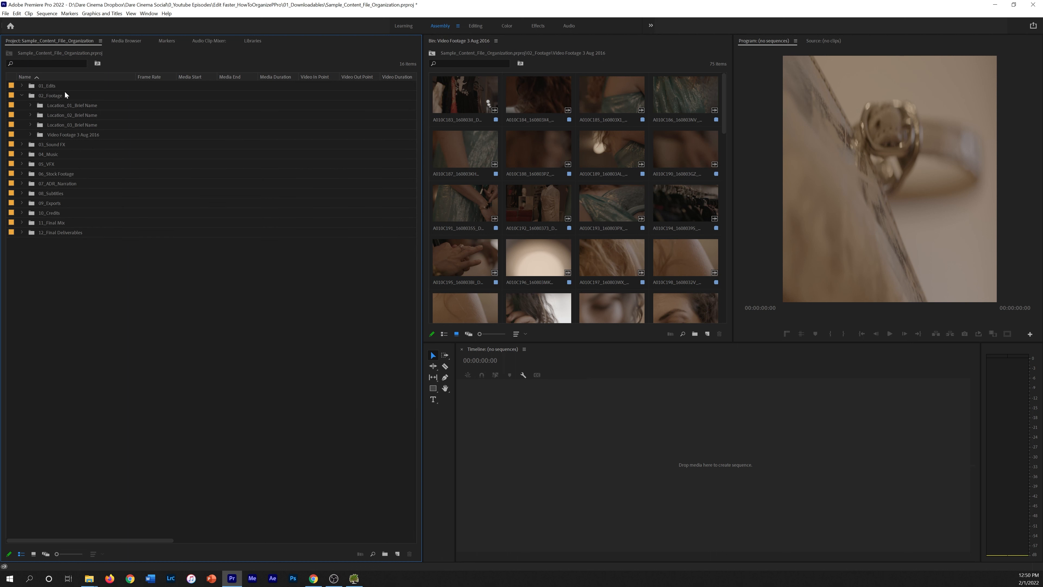
Rename Location_01_Brief Name to Location_01_Green Room
{"action": "left_click", "coordinate": [29, 105]}
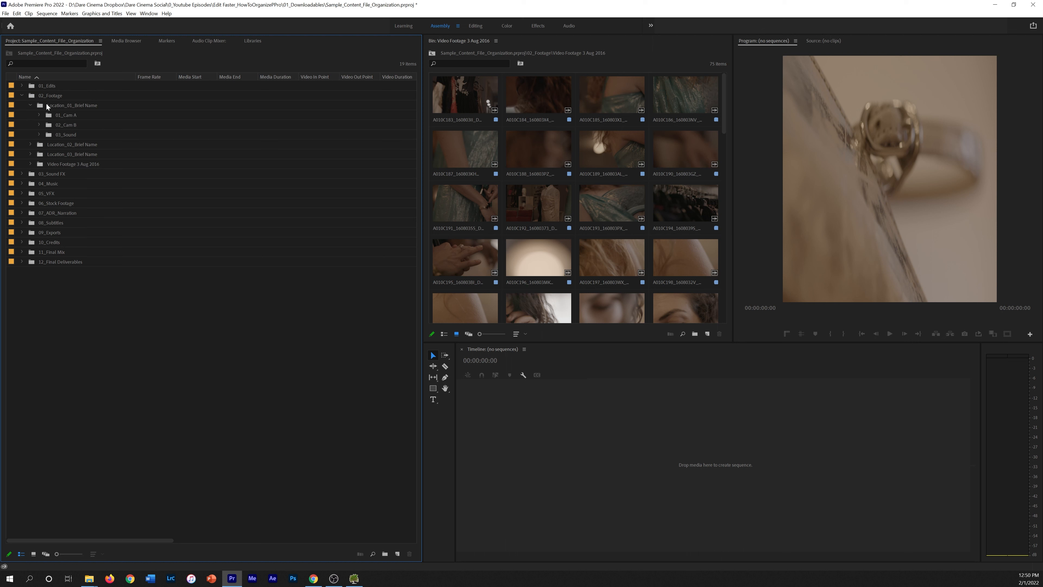
{"action": "left_click", "coordinate": [57, 101]}
{"action": "left_click", "coordinate": [57, 102]}
{"action": "key", "text": "End"}
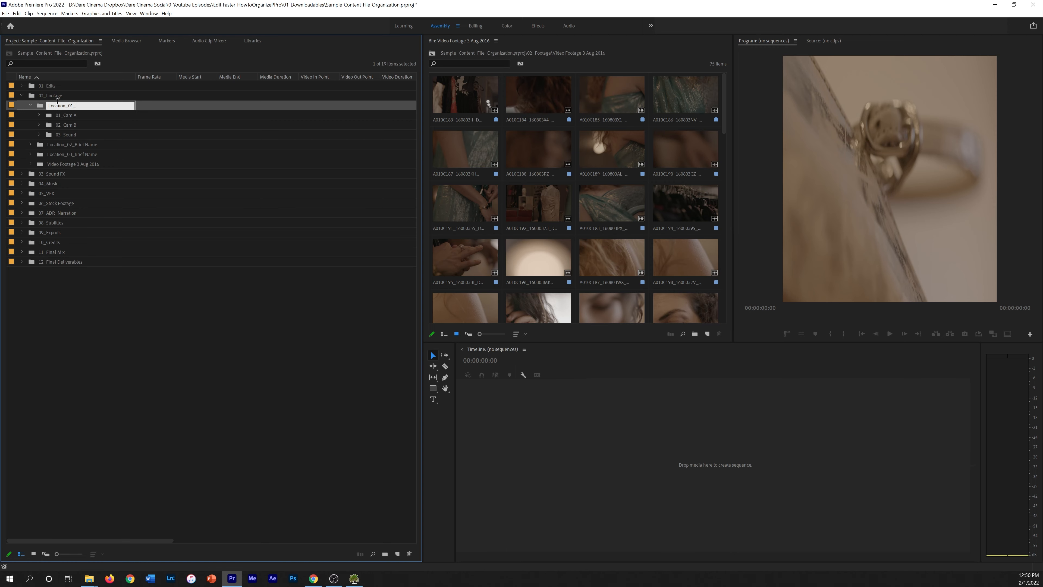
{"action": "type", "text": "Green Room"}
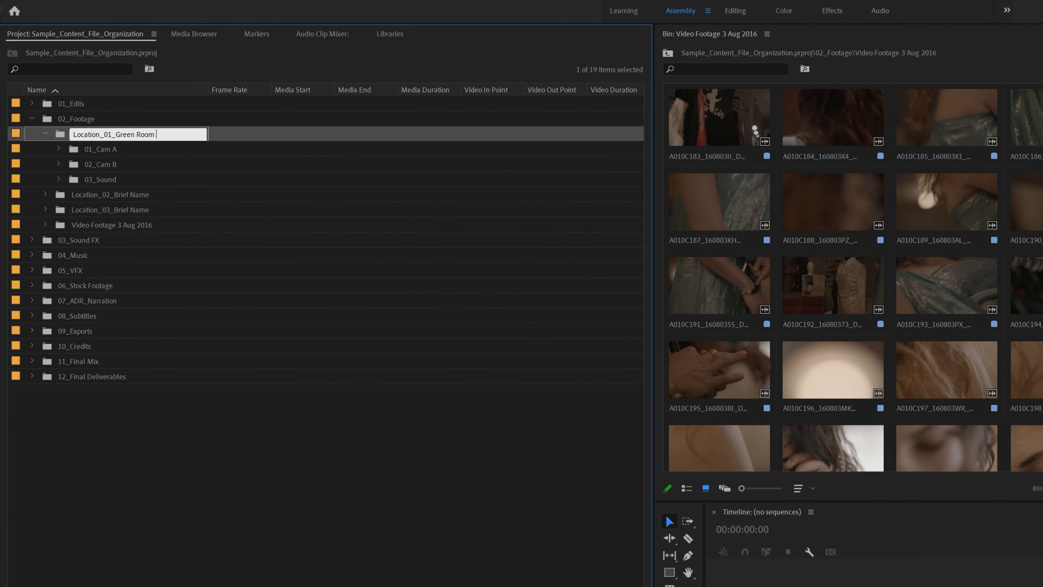
{"action": "key", "text": "Return"}
{"action": "type", "text": "\\"}
Delete the three Cam and Sound sub-bins under Location_01_Green Room
{"action": "left_click", "coordinate": [63, 158]}
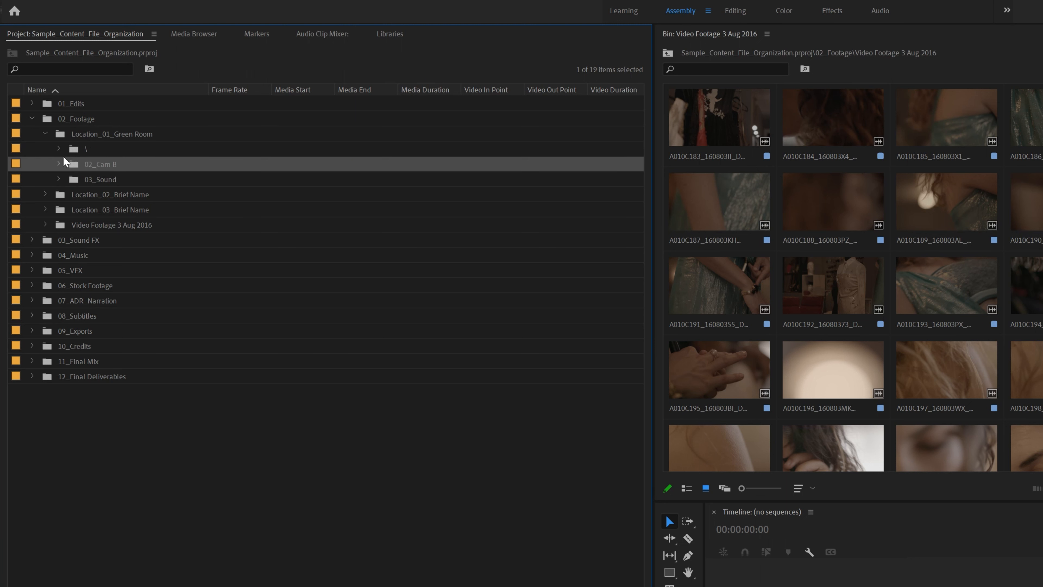
{"action": "left_click", "coordinate": [73, 149]}
{"action": "left_click", "coordinate": [109, 180], "text": "shift"}
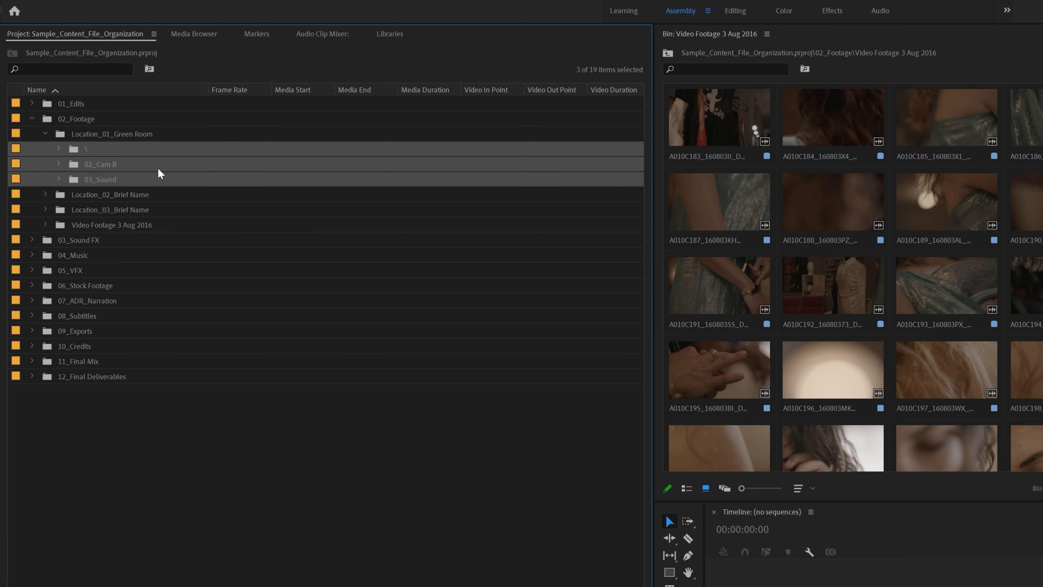
{"action": "key", "text": "Delete"}
Move clips A010C183 through A010C232 into Location_01_Green Room
{"action": "left_click", "coordinate": [126, 136]}
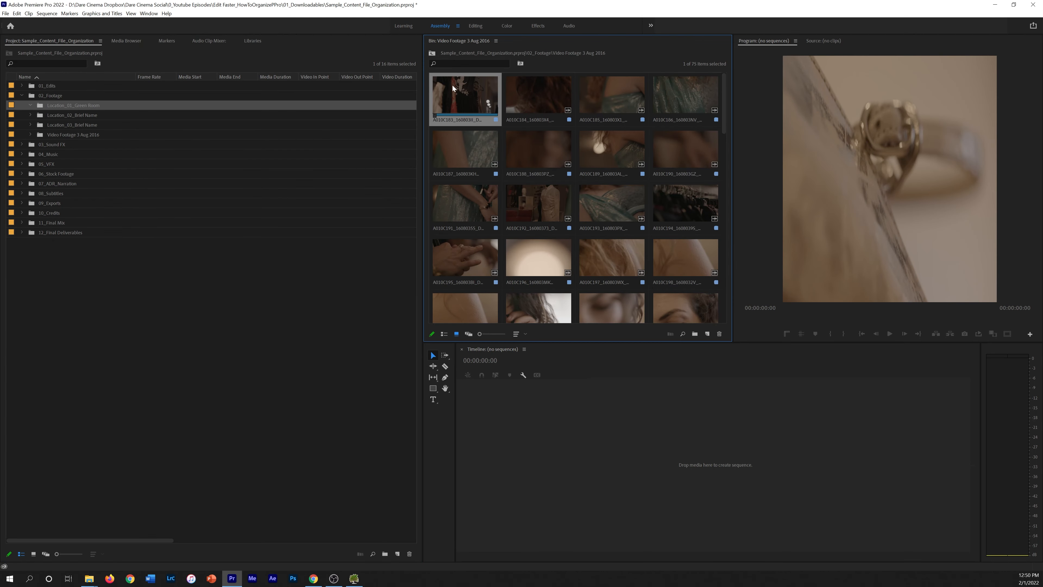
{"action": "scroll", "coordinate": [516, 146], "scroll_direction": "down", "scroll_amount": 10}
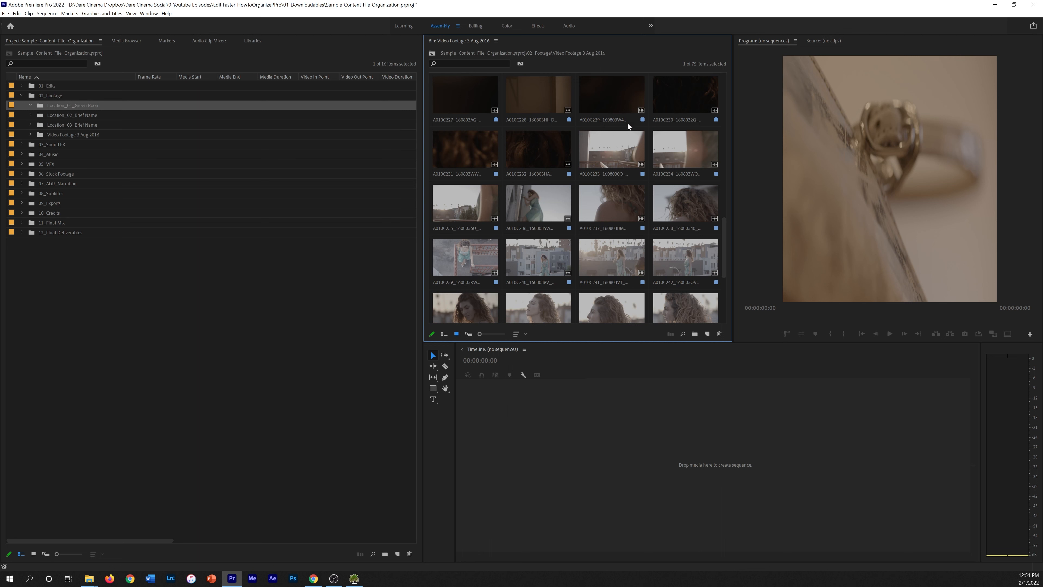
{"action": "left_click", "coordinate": [535, 148], "text": "shift"}
{"action": "scroll", "coordinate": [529, 160], "scroll_direction": "up", "scroll_amount": 6}
{"action": "scroll", "coordinate": [528, 158], "scroll_direction": "up", "scroll_amount": 5}
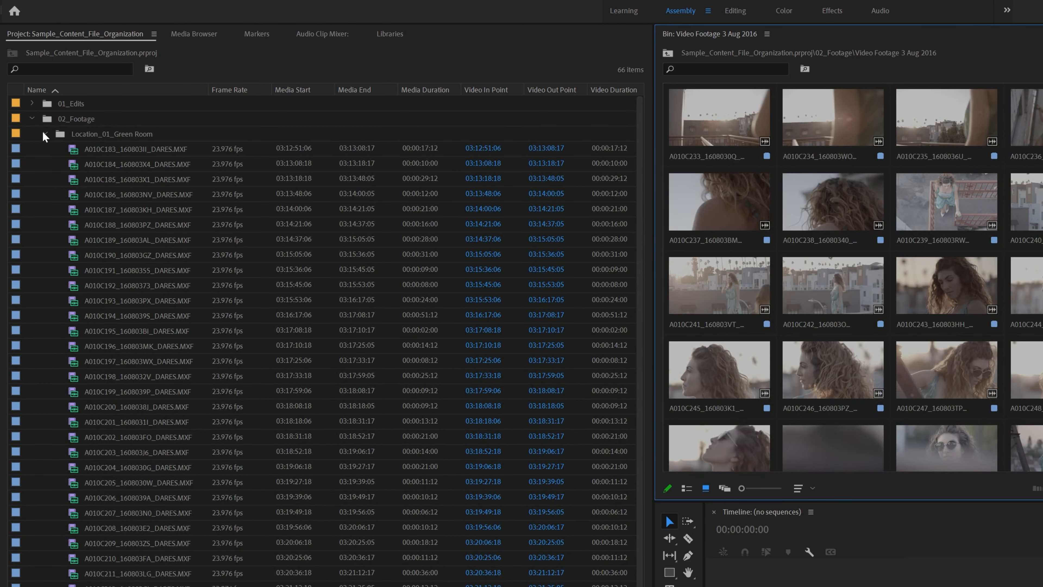
{"action": "left_click", "coordinate": [44, 134]}
Rename Location_02_Brief Name to Location_02_Fire Escape
{"action": "left_click", "coordinate": [78, 149]}
{"action": "left_click", "coordinate": [113, 149]}
{"action": "left_click", "coordinate": [113, 149]}
{"action": "left_click_drag", "start_coordinate": [115, 149], "coordinate": [291, 164]}
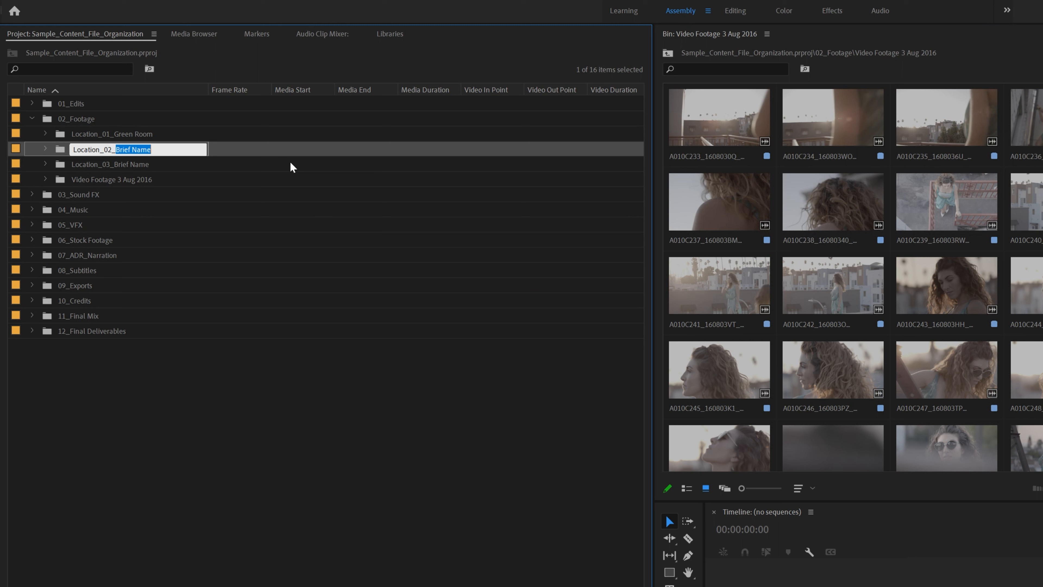
{"action": "type", "text": "Fire"}
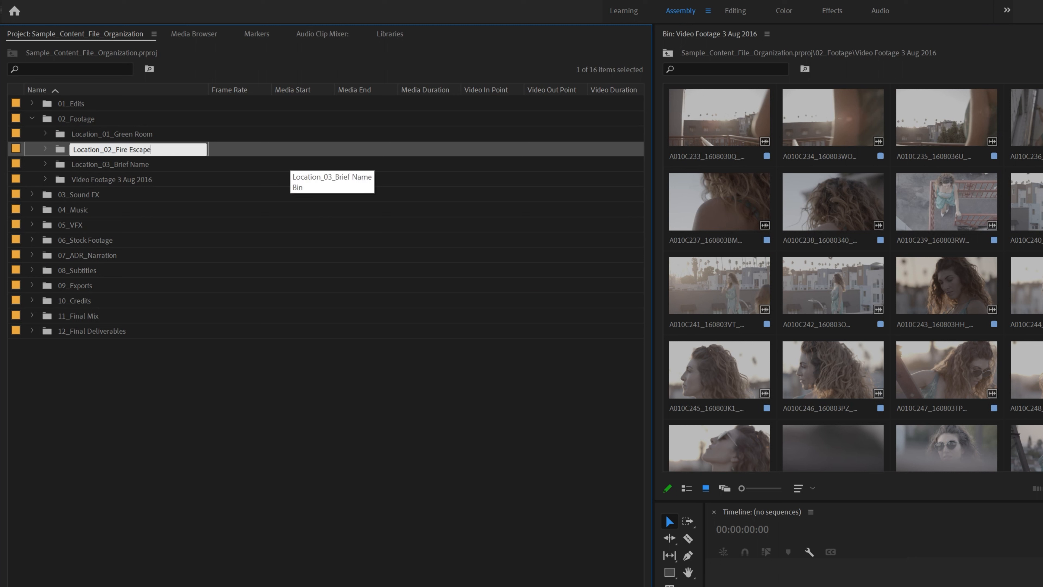
{"action": "key", "text": "Tab"}
Delete the three sub-bins under Location_02_Fire Escape
{"action": "left_click", "coordinate": [43, 149]}
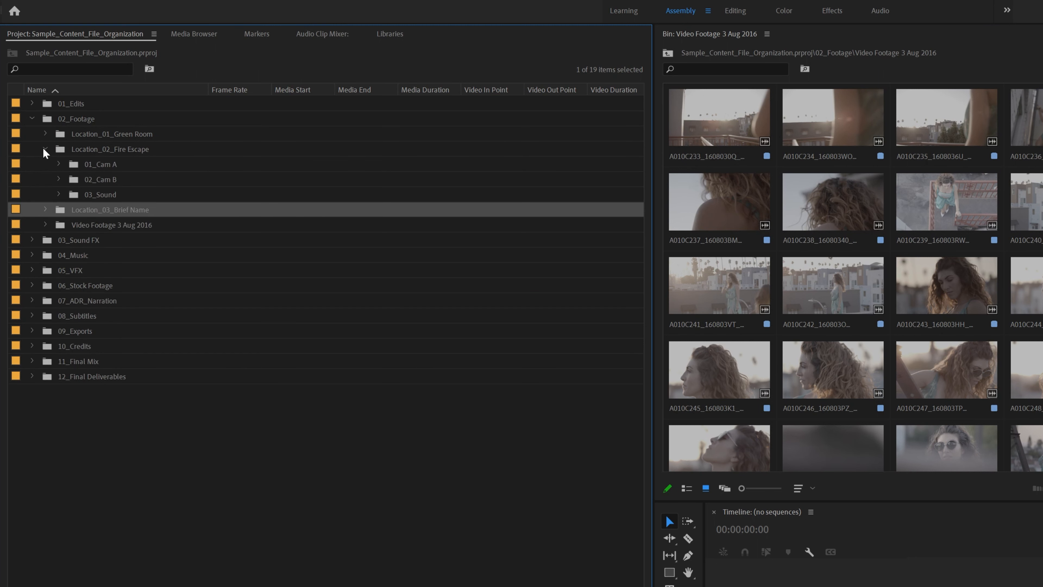
{"action": "left_click", "coordinate": [93, 172]}
{"action": "left_click", "coordinate": [110, 194], "text": "shift"}
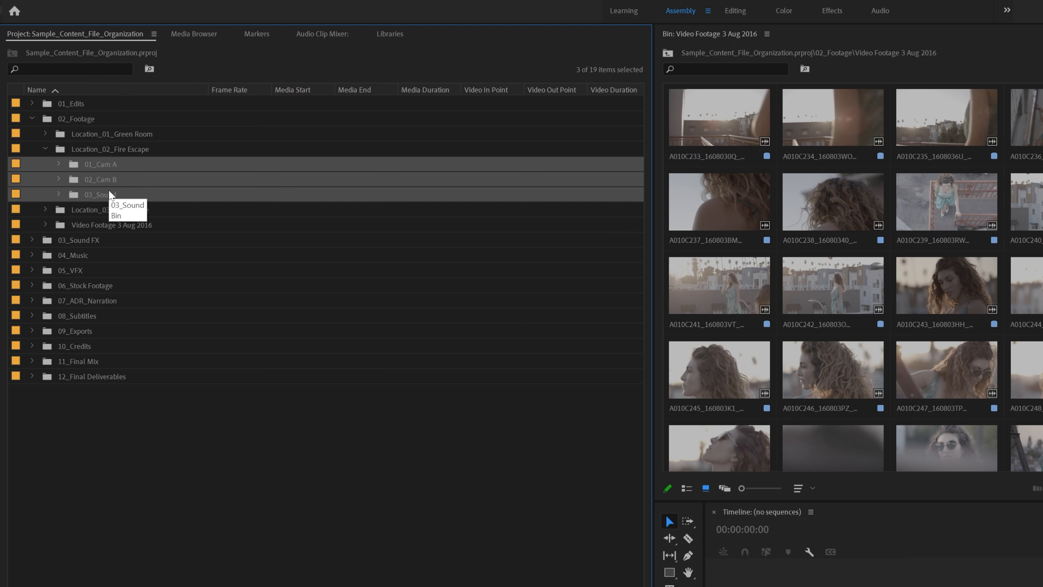
{"action": "key", "text": "Delete"}
Move the seven clips A010C233 through A010C239 into Location_02_Fire Escape
{"action": "left_click", "coordinate": [152, 154]}
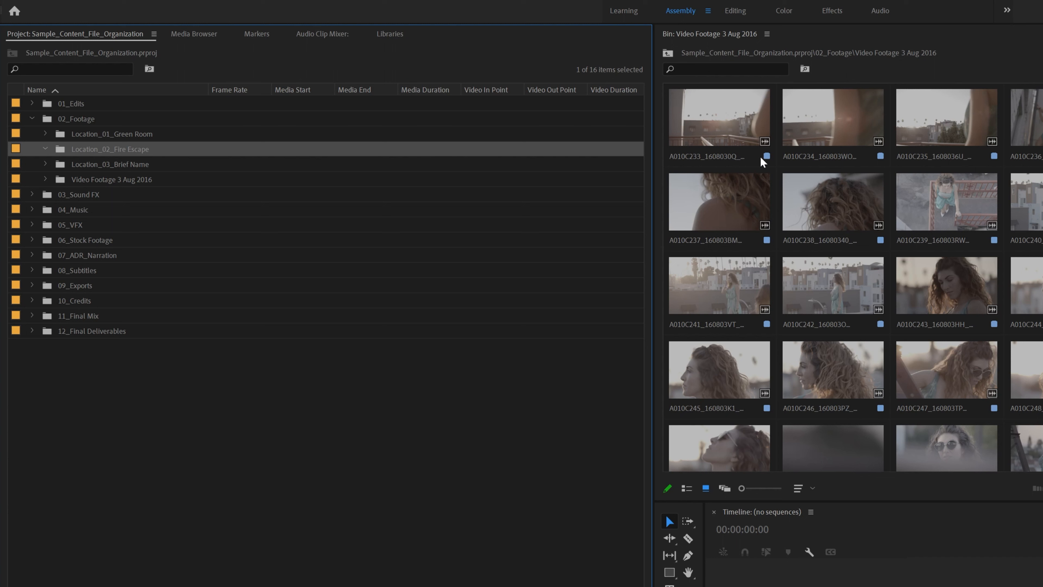
{"action": "left_click", "coordinate": [716, 130]}
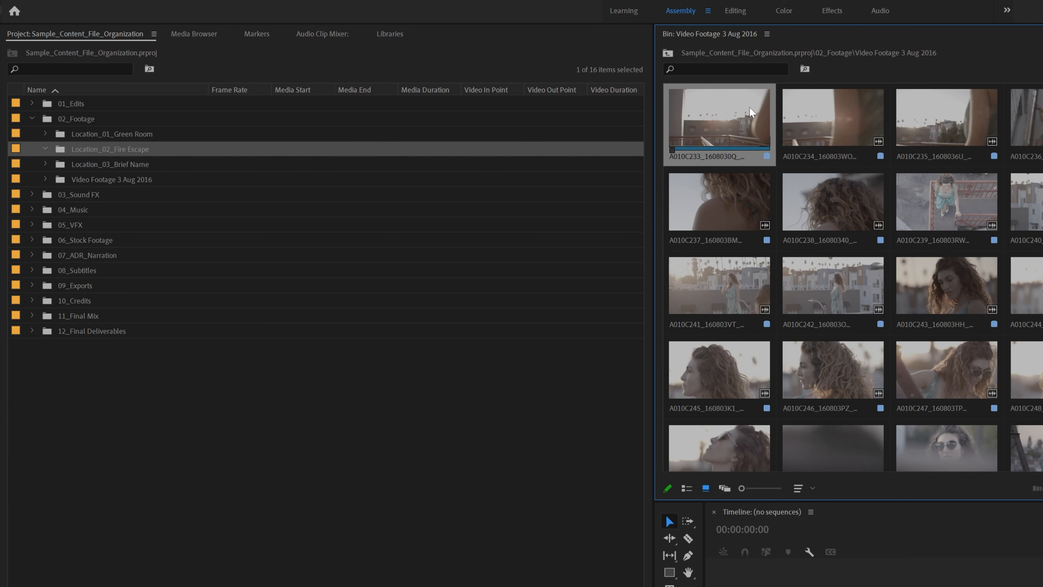
{"action": "left_click", "coordinate": [965, 211], "text": "shift"}
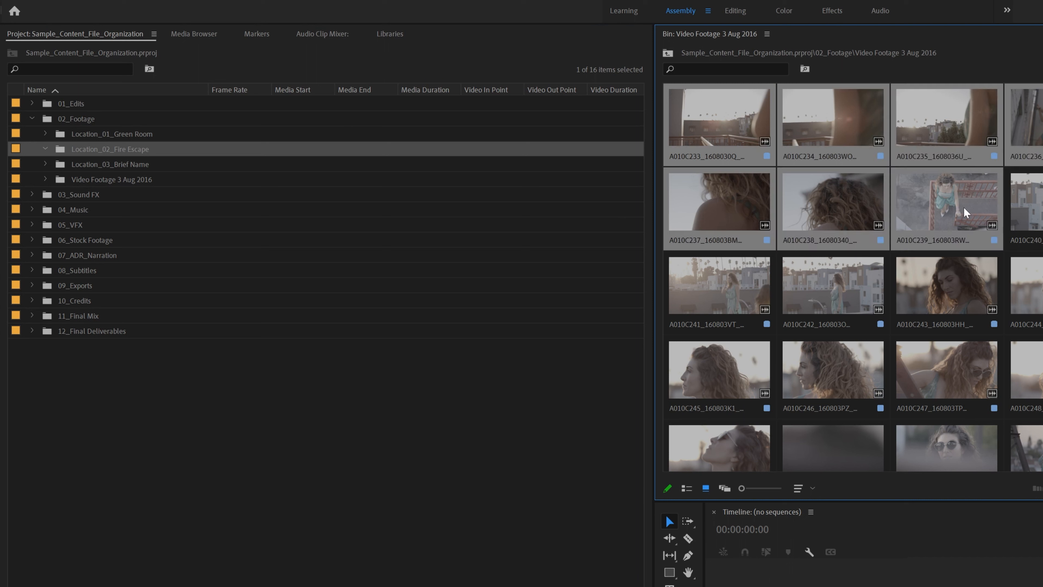
{"action": "left_click_drag", "start_coordinate": [218, 159], "coordinate": [104, 152]}
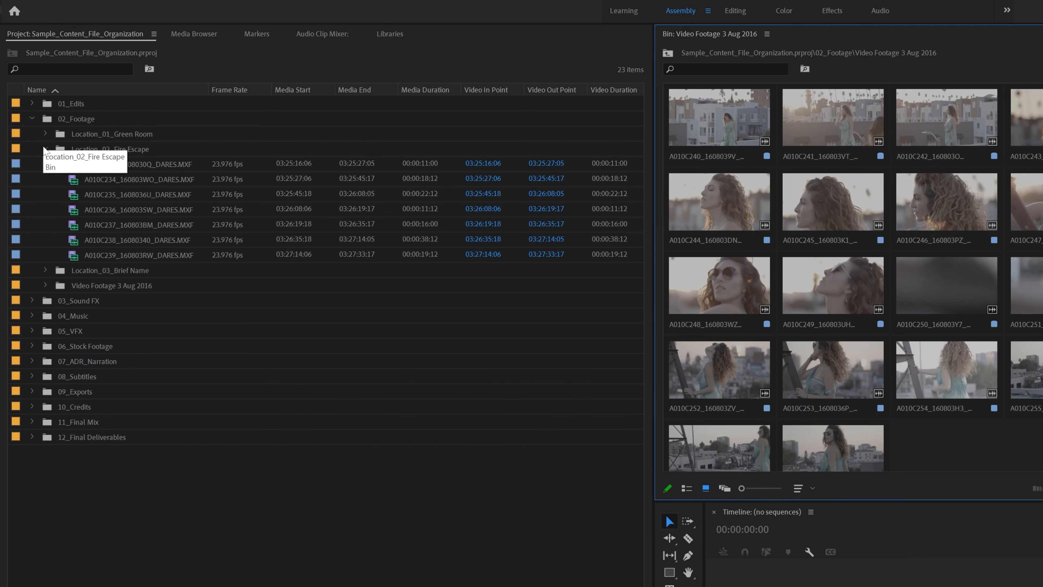
{"action": "left_click", "coordinate": [45, 148]}
{"action": "left_click", "coordinate": [123, 170]}
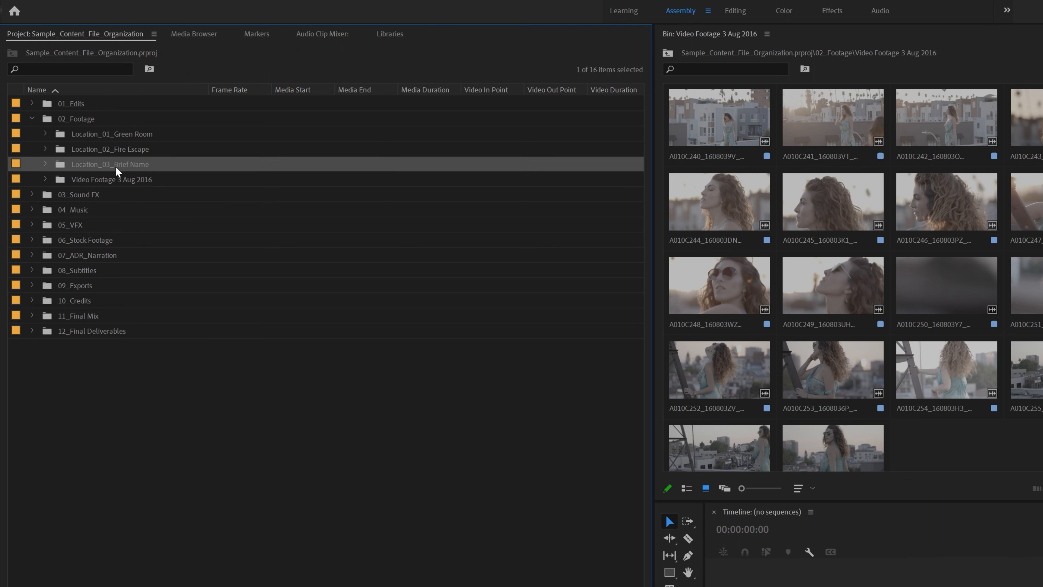
Rename the third location bin to Location_03_Rooftop
{"action": "left_click", "coordinate": [115, 165]}
{"action": "key", "text": "BackSpace"}
{"action": "key", "text": "BackSpace"}
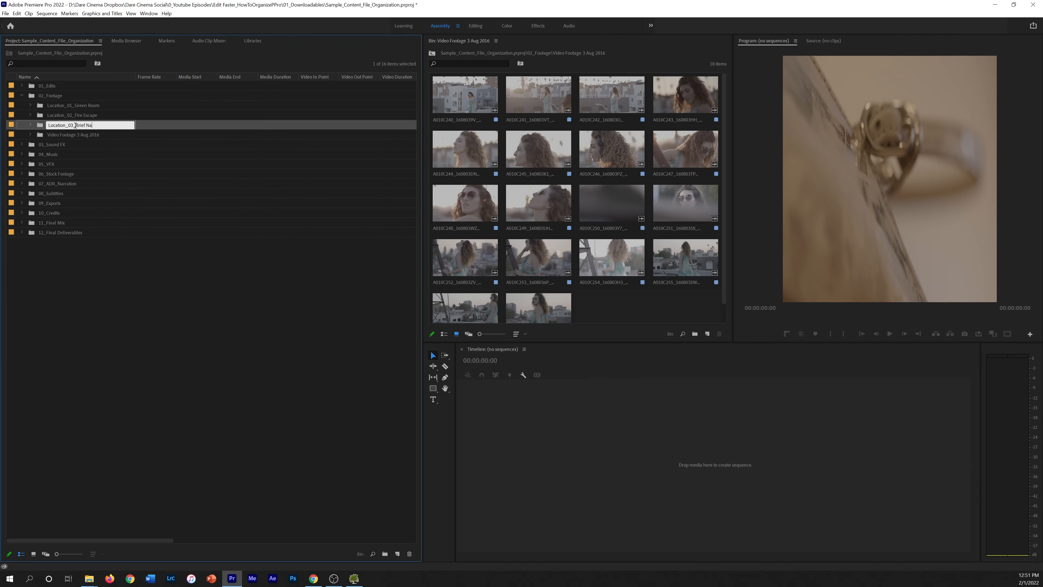
{"action": "key", "text": "BackSpace"}
{"action": "key", "text": "BackSpace"}
{"action": "key", "text": "BackSpace"}
{"action": "key", "text": "BackSpace"}
{"action": "type", "text": "Rooftop"}
{"action": "key", "text": "Return"}
Move all 18 remaining clips from A010C240 into Location_03_Rooftop, then review the three location bins
{"action": "left_click", "coordinate": [496, 109]}
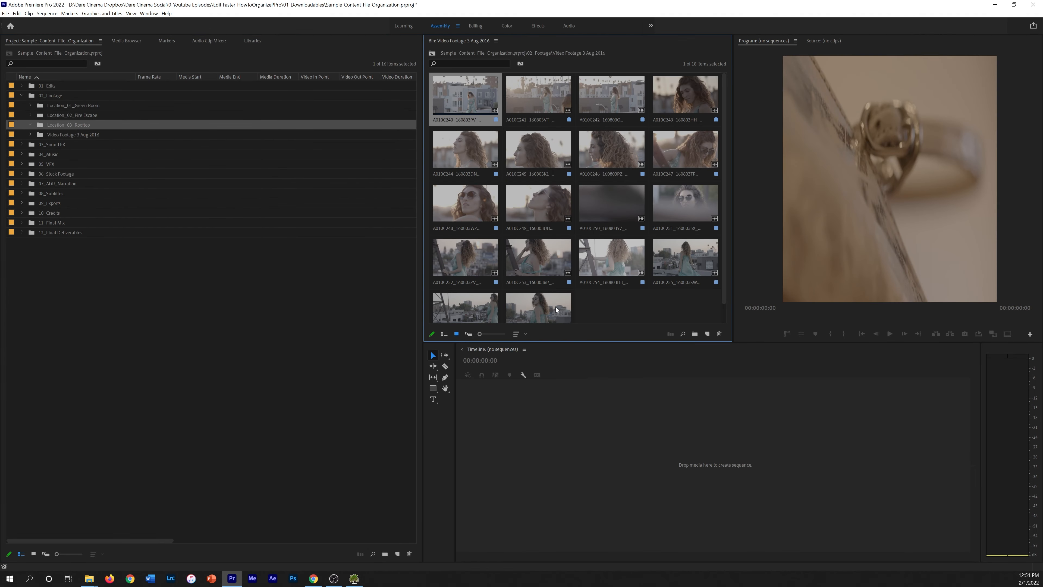
{"action": "key", "text": "ctrl+a"}
{"action": "left_click_drag", "start_coordinate": [496, 110], "coordinate": [86, 126]}
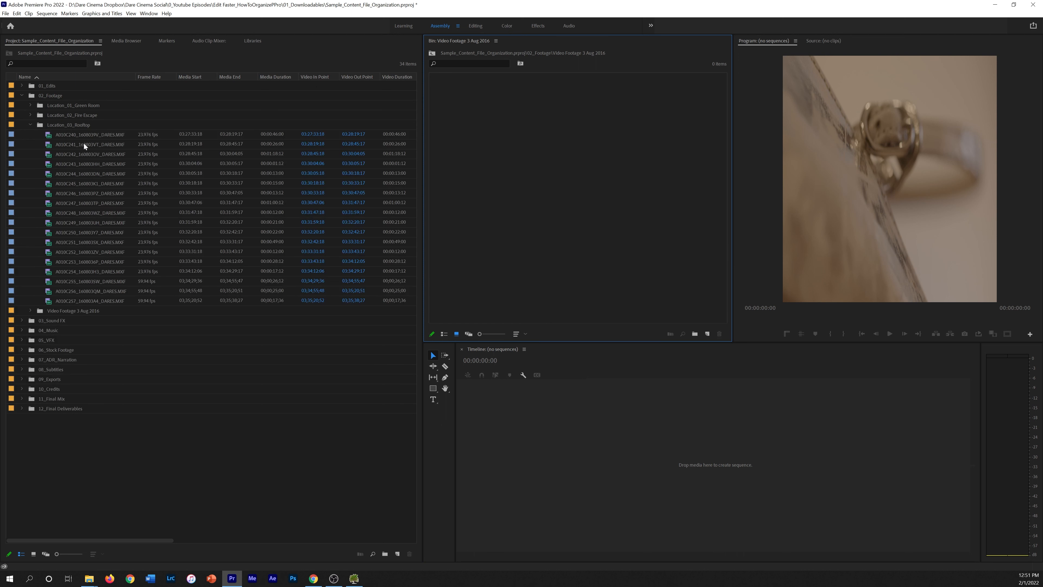
{"action": "left_click", "coordinate": [30, 125]}
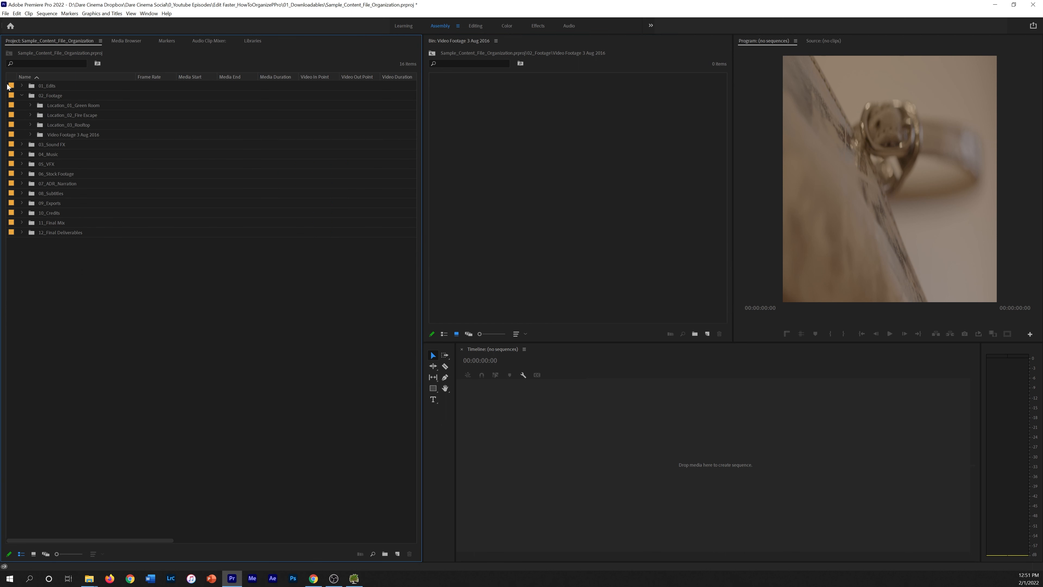
{"action": "left_click", "coordinate": [98, 108]}
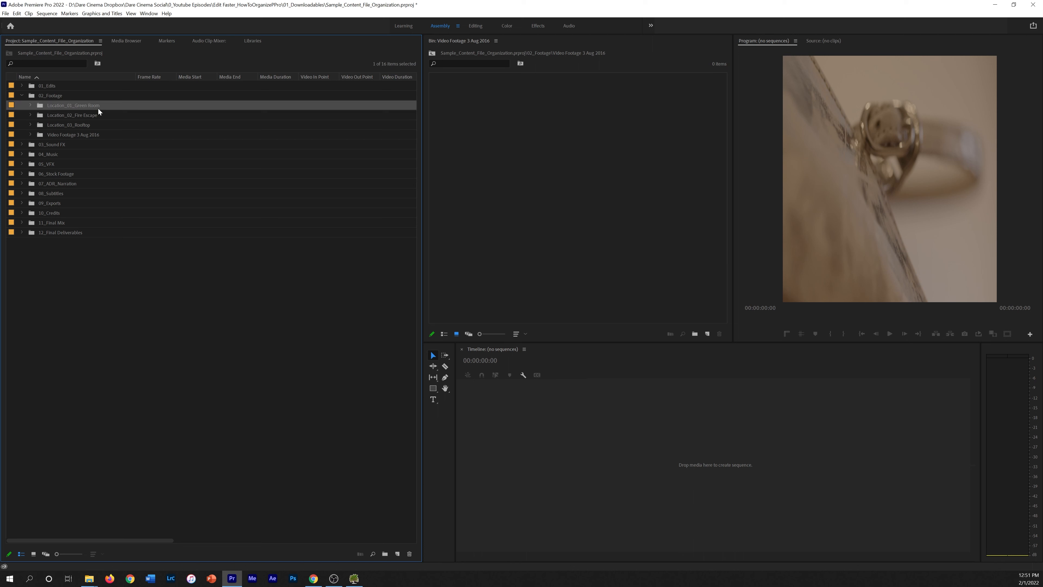
{"action": "left_click", "coordinate": [75, 115]}
{"action": "left_click", "coordinate": [78, 127]}
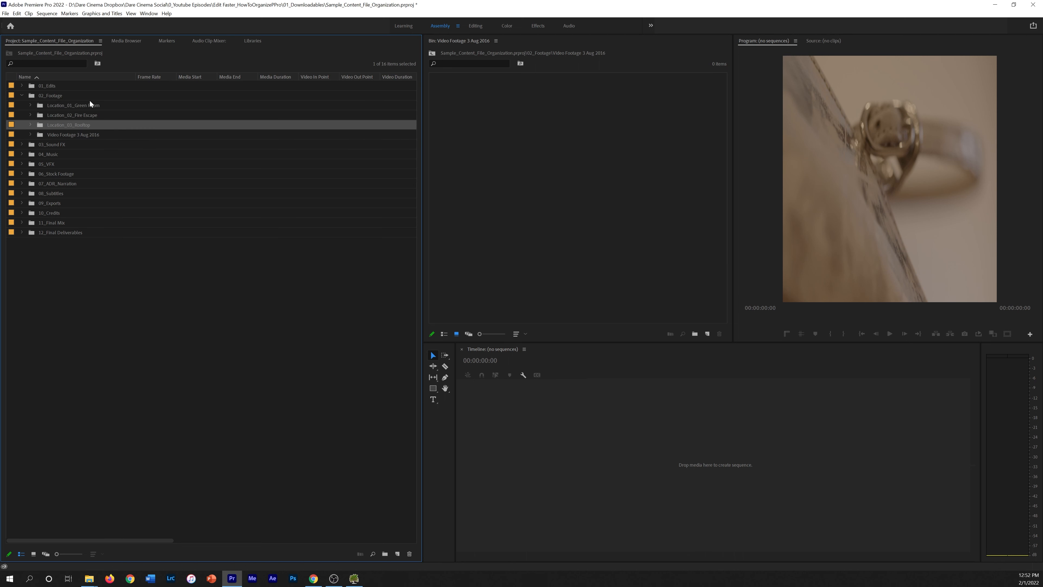
{"action": "left_click", "coordinate": [30, 105]}
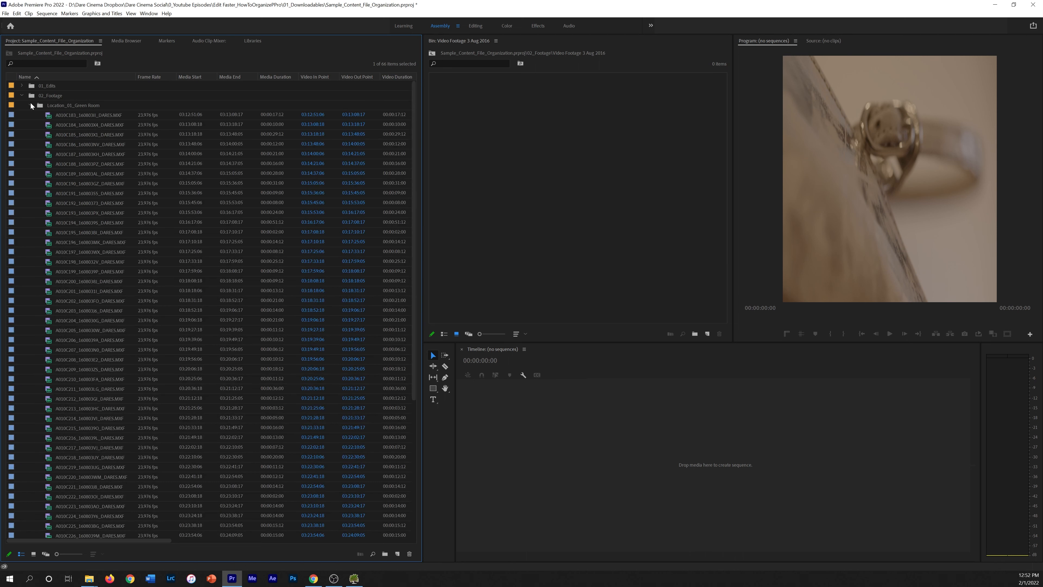
Expand Location_01_Green Room and maximize the project list with the grave key
{"action": "left_click", "coordinate": [29, 105]}
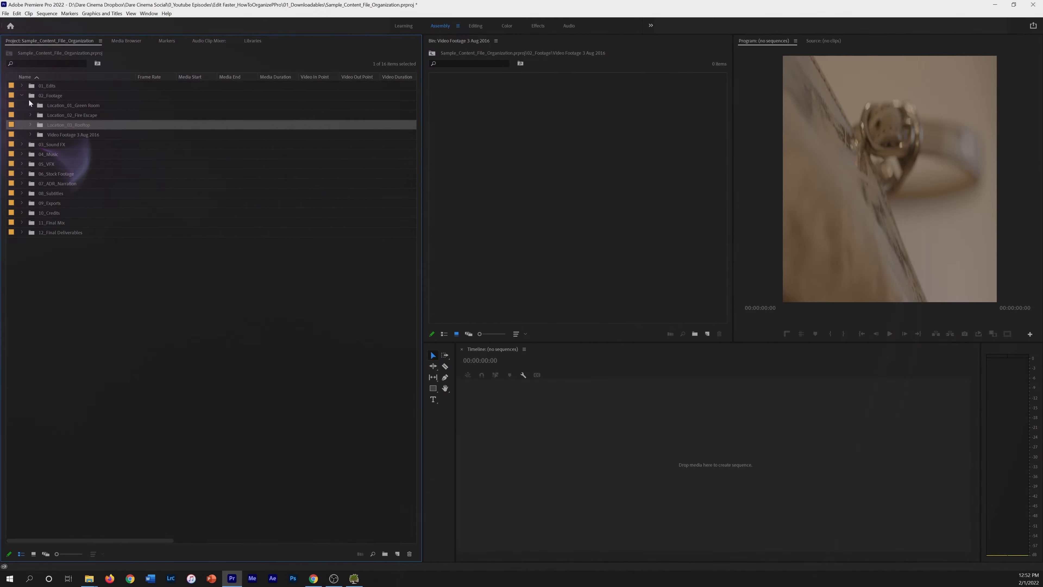
{"action": "left_click", "coordinate": [32, 106]}
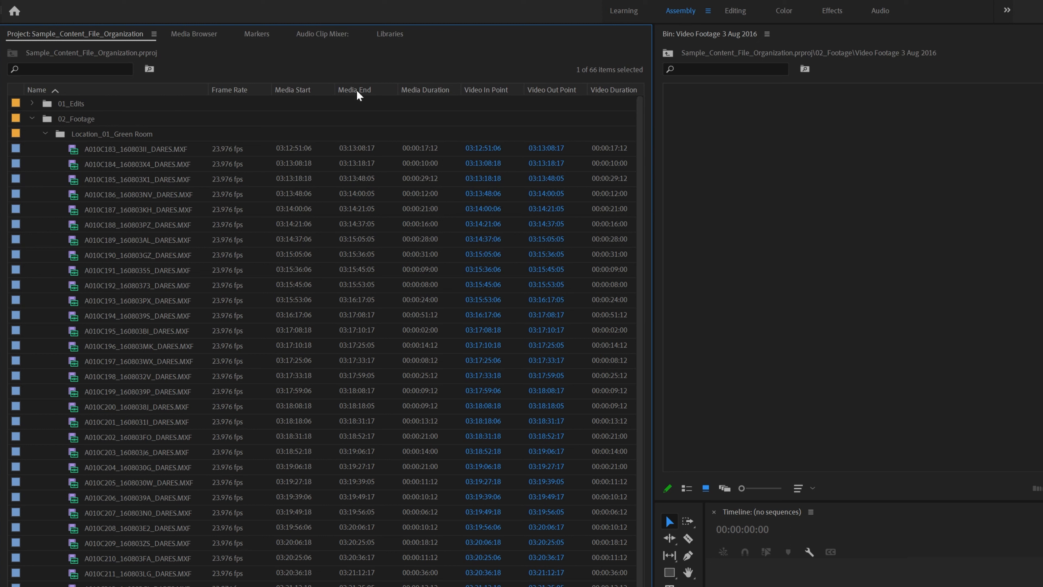
{"action": "key", "text": "grave"}
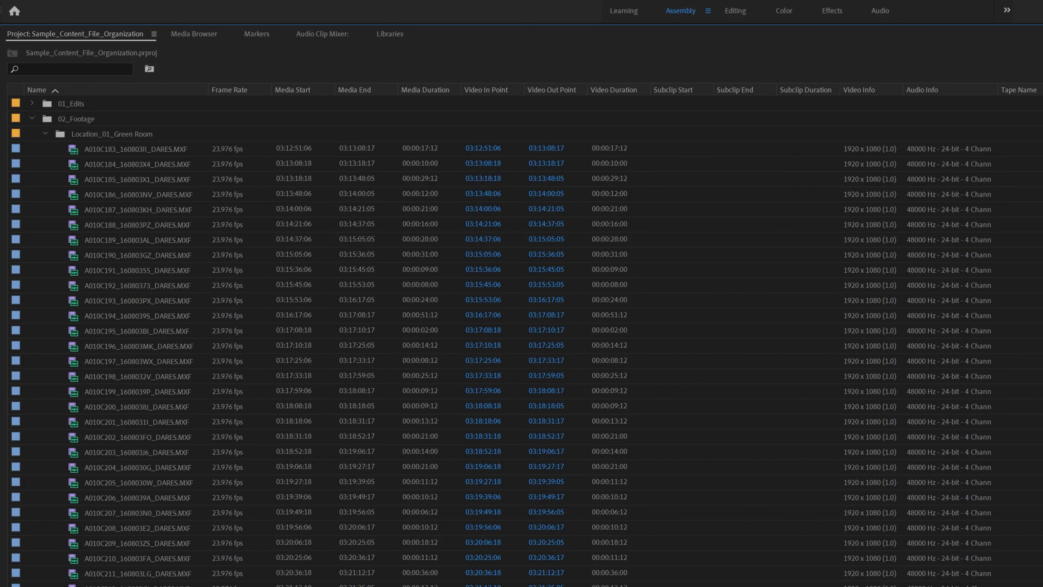
In Metadata Display, clear all project columns, then enable Label, Frame Rate, Media Start/End and Video Duration
{"action": "right_click", "coordinate": [235, 92]}
{"action": "left_click", "coordinate": [303, 96]}
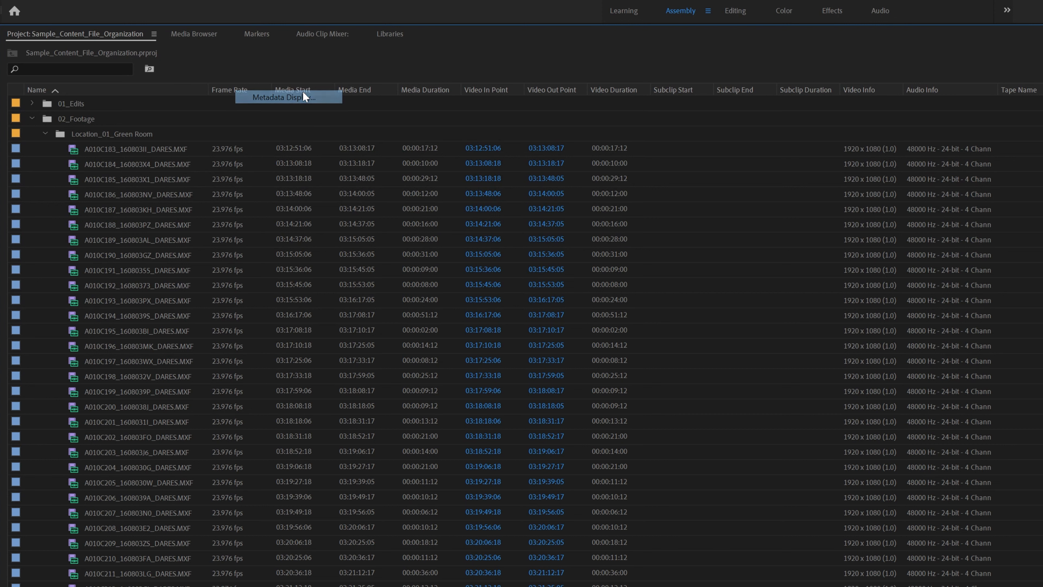
{"action": "left_click_drag", "start_coordinate": [692, 303], "coordinate": [557, 159]}
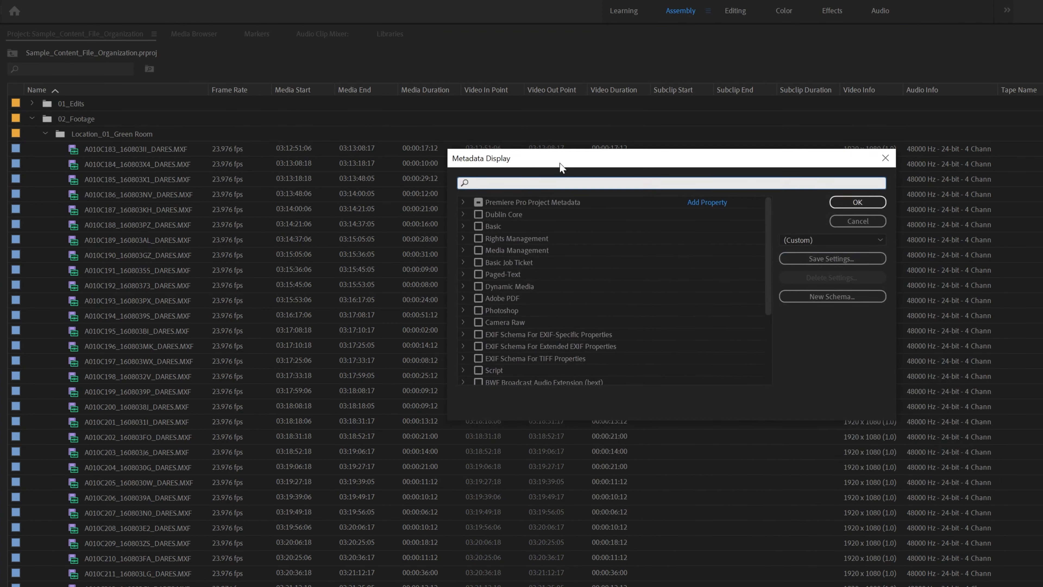
{"action": "left_click", "coordinate": [464, 196]}
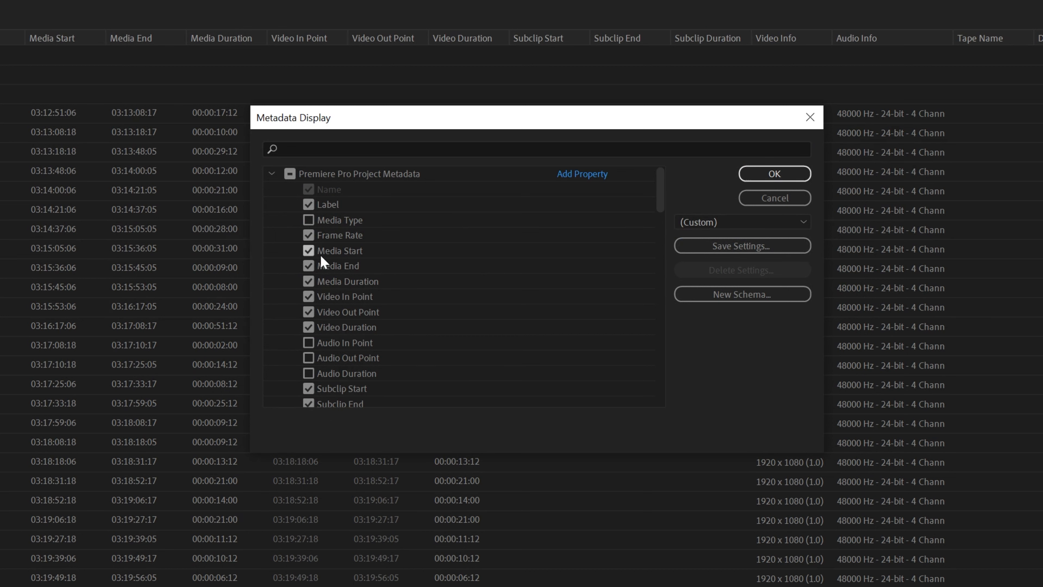
{"action": "left_click", "coordinate": [290, 174]}
{"action": "left_click", "coordinate": [290, 174]}
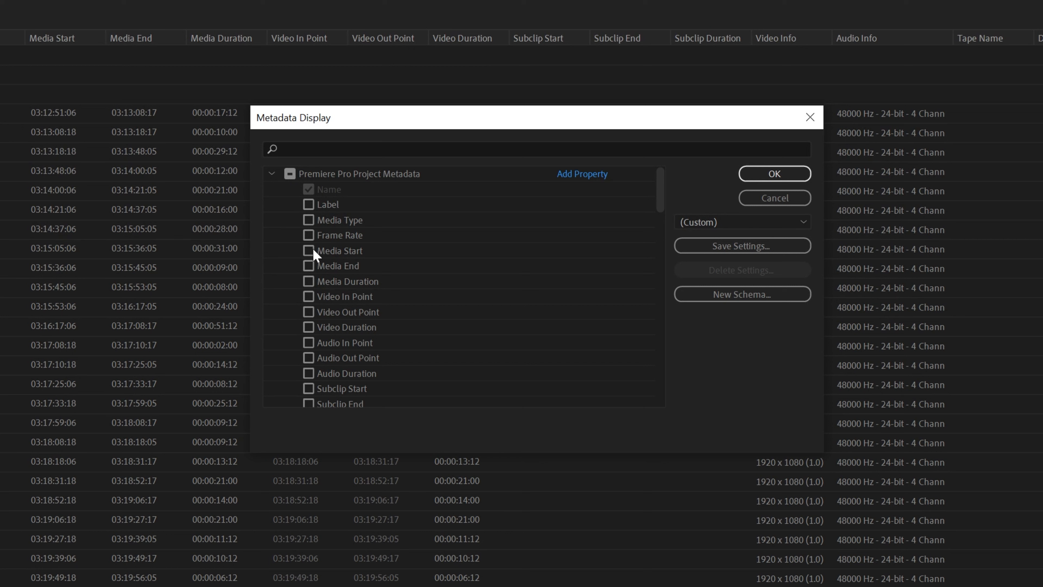
{"action": "left_click", "coordinate": [309, 204]}
{"action": "left_click", "coordinate": [309, 235]}
{"action": "left_click", "coordinate": [308, 251]}
{"action": "left_click", "coordinate": [307, 267]}
{"action": "left_click", "coordinate": [308, 327]}
Also enable Description, Scene and Shot, apply, and move Description beside Name
{"action": "scroll", "coordinate": [445, 259], "scroll_direction": "down", "scroll_amount": 4}
{"action": "left_click", "coordinate": [308, 327]}
{"action": "scroll", "coordinate": [311, 292], "scroll_direction": "down", "scroll_amount": 4}
{"action": "left_click", "coordinate": [308, 296]}
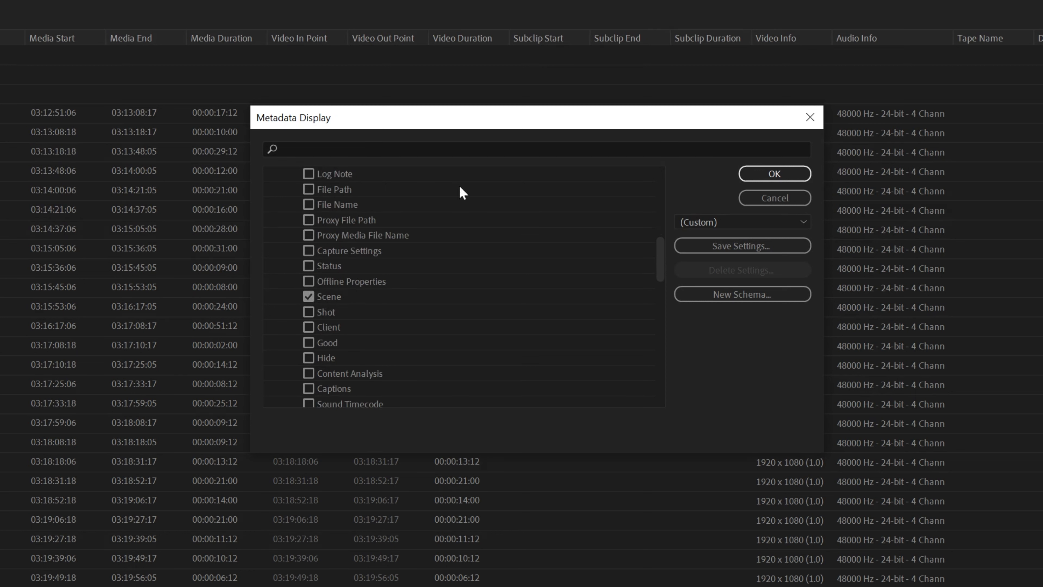
{"action": "left_click", "coordinate": [309, 312]}
{"action": "scroll", "coordinate": [405, 238], "scroll_direction": "down", "scroll_amount": 6}
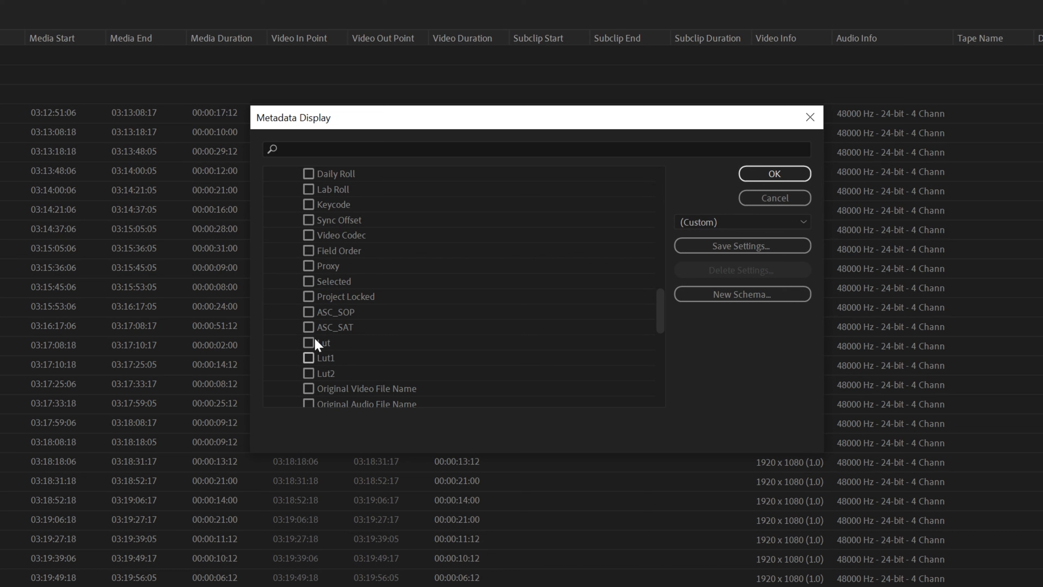
{"action": "scroll", "coordinate": [326, 261], "scroll_direction": "down", "scroll_amount": 2}
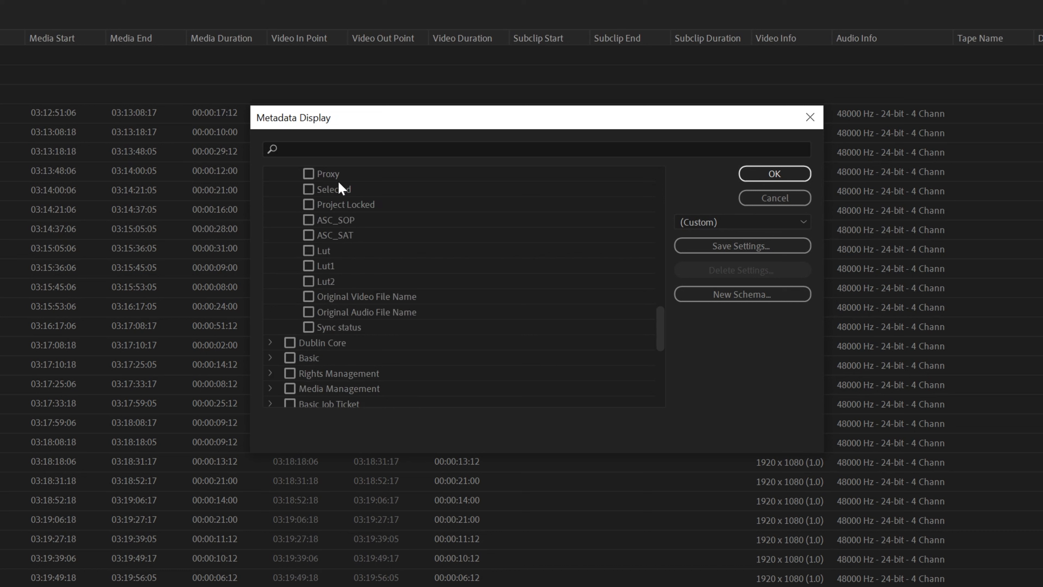
{"action": "scroll", "coordinate": [338, 187], "scroll_direction": "up", "scroll_amount": 8}
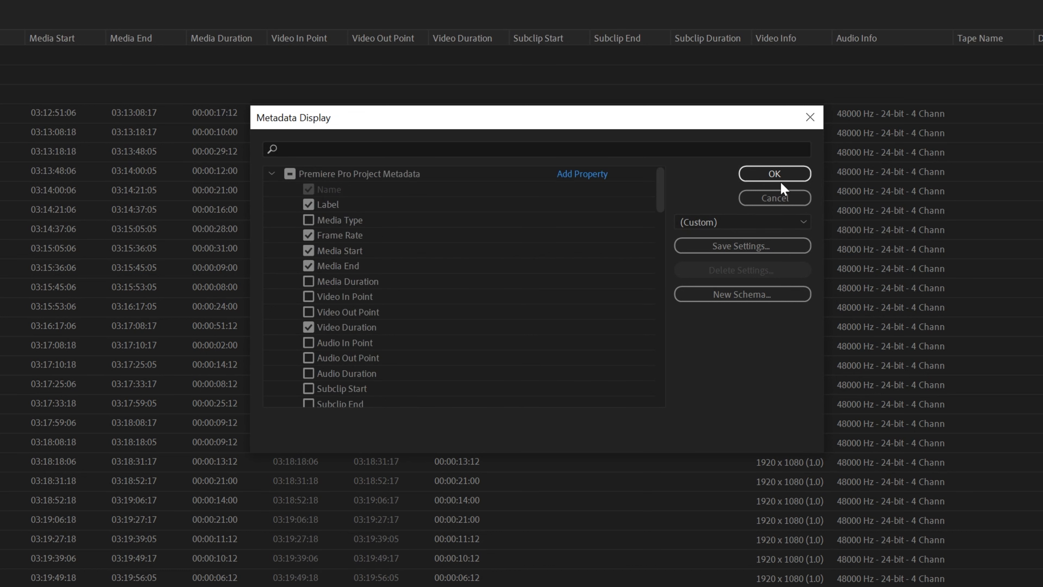
{"action": "left_click", "coordinate": [779, 173]}
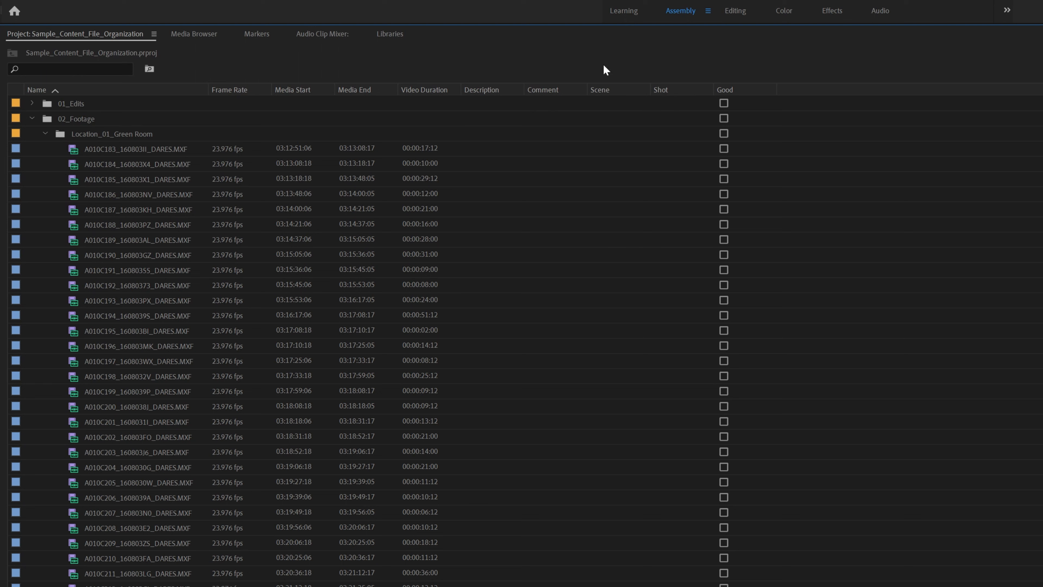
{"action": "left_click_drag", "start_coordinate": [488, 89], "coordinate": [378, 91]}
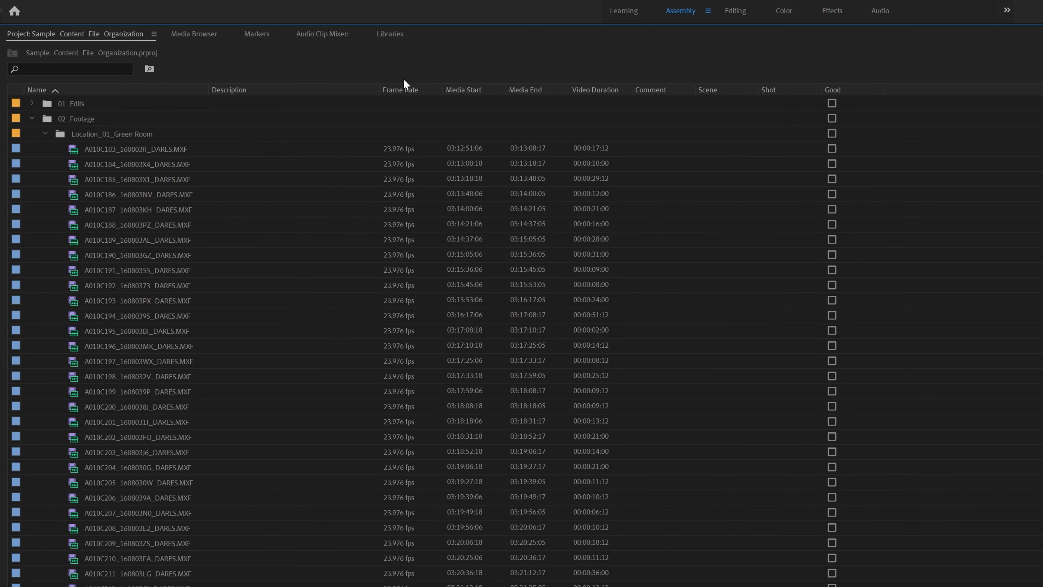
Move the Scene column beside Name and give A010C183 Scene 1
{"action": "left_click_drag", "start_coordinate": [719, 95], "coordinate": [241, 99]}
{"action": "left_click", "coordinate": [227, 149]}
{"action": "type", "text": "1"}
{"action": "key", "text": "Return"}
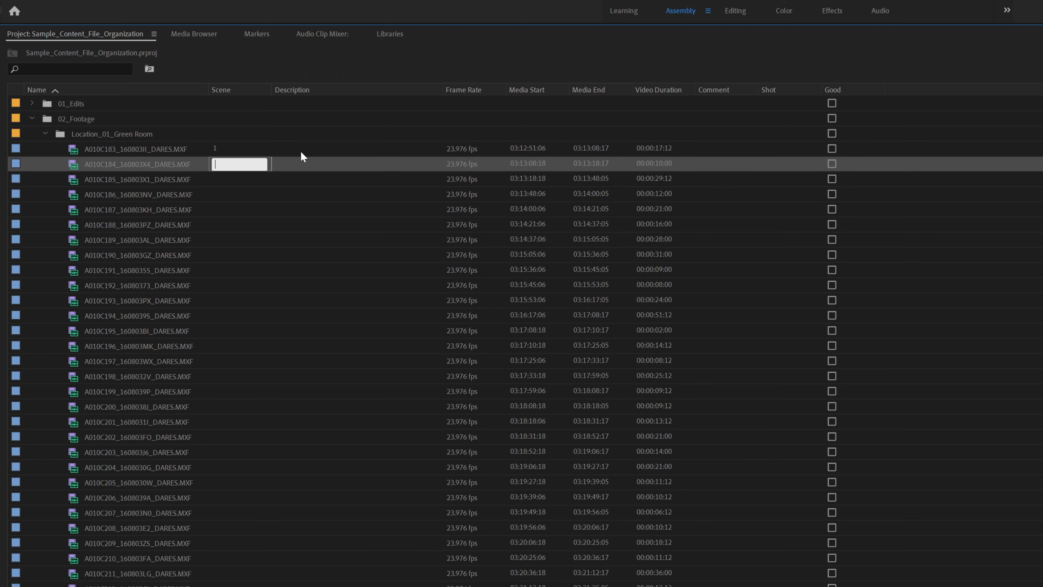
Put Shot after Scene, number the first three clips Shots 1, 2, 3, and move Description beside Name
{"action": "left_click_drag", "start_coordinate": [772, 89], "coordinate": [276, 89]}
{"action": "left_click", "coordinate": [314, 150]}
{"action": "type", "text": "1"}
{"action": "key", "text": "Return"}
{"action": "type", "text": "2"}
{"action": "key", "text": "Return"}
{"action": "type", "text": "3"}
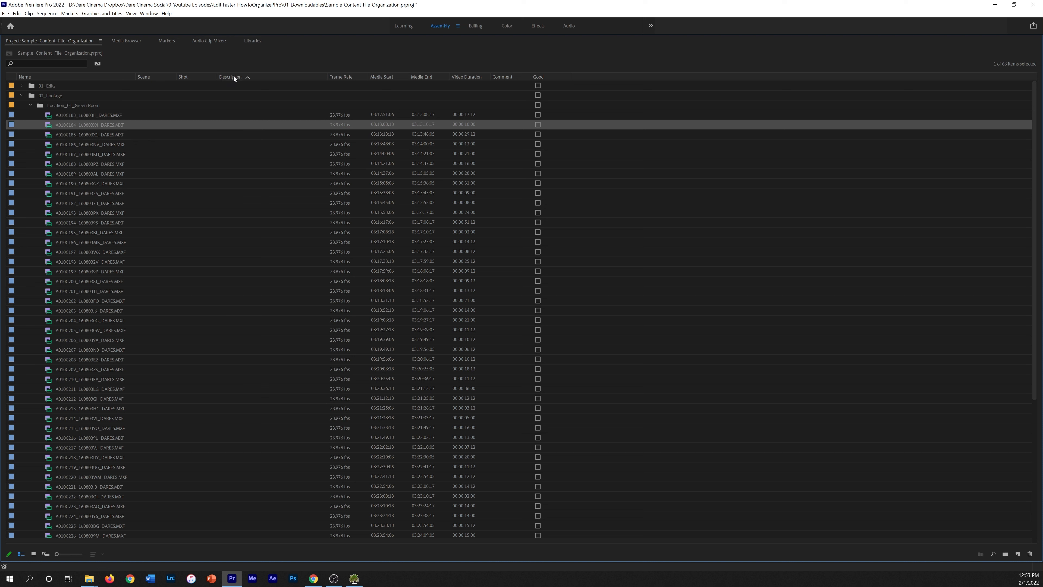
{"action": "left_click_drag", "start_coordinate": [234, 76], "coordinate": [144, 78]}
Restore the normal panel layout and load clip A010C183 into the Source monitor
{"action": "key", "text": "grave"}
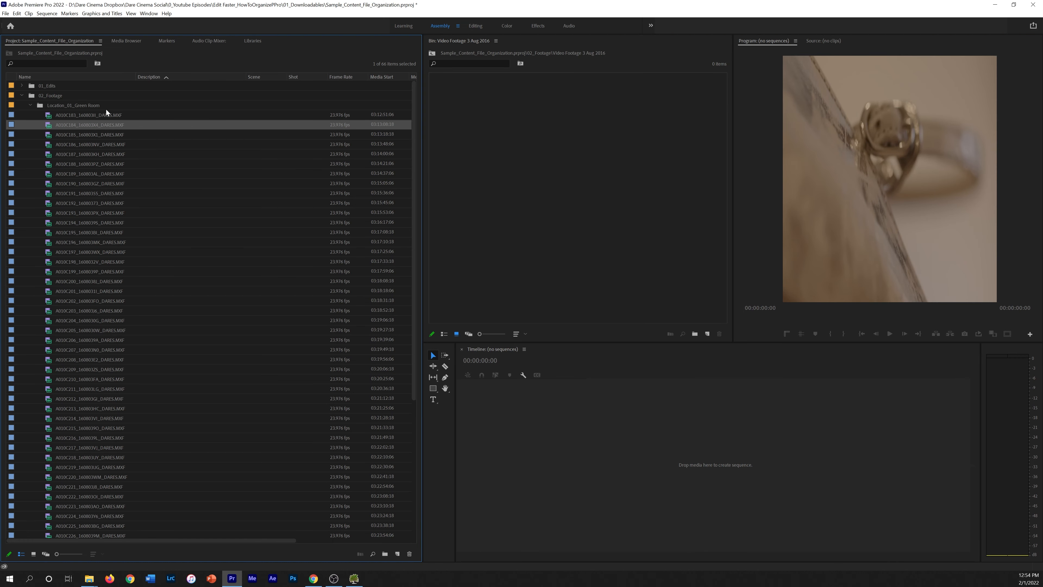
{"action": "left_click", "coordinate": [48, 117]}
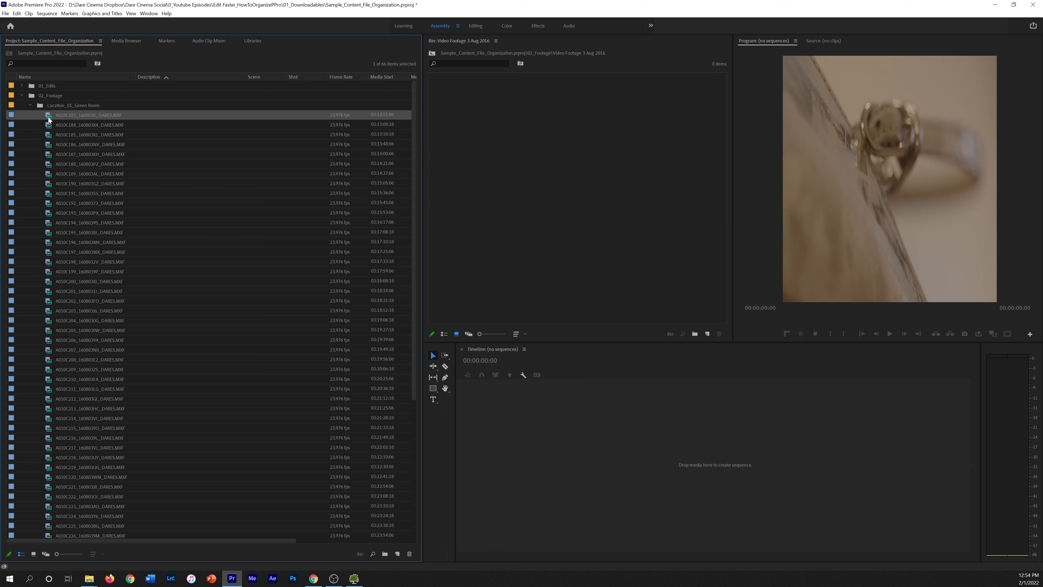
{"action": "double_click", "coordinate": [49, 117]}
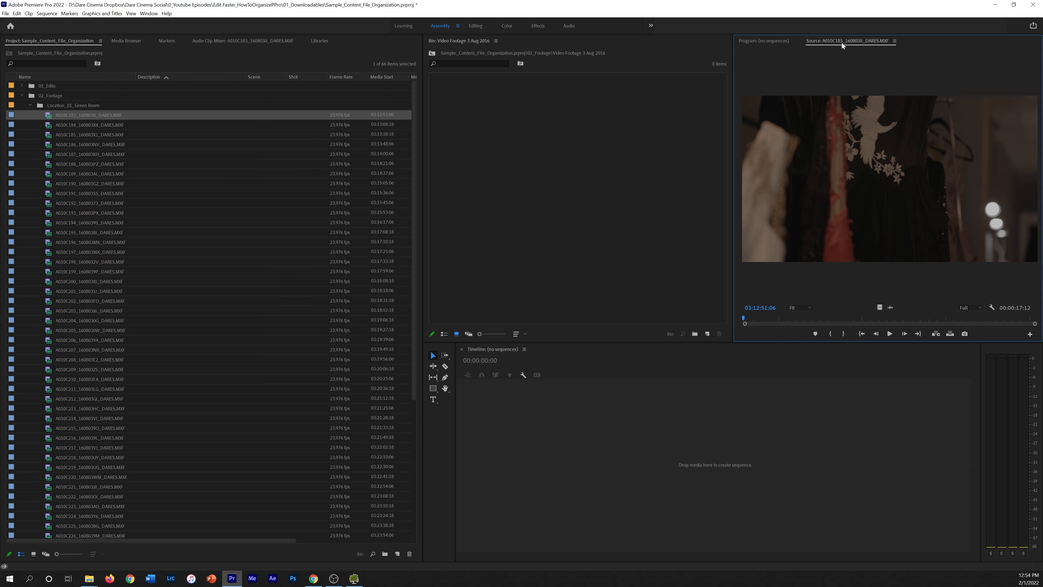
Close the footage bin panel and scrub A010C183 to near its end
{"action": "left_click", "coordinate": [496, 41]}
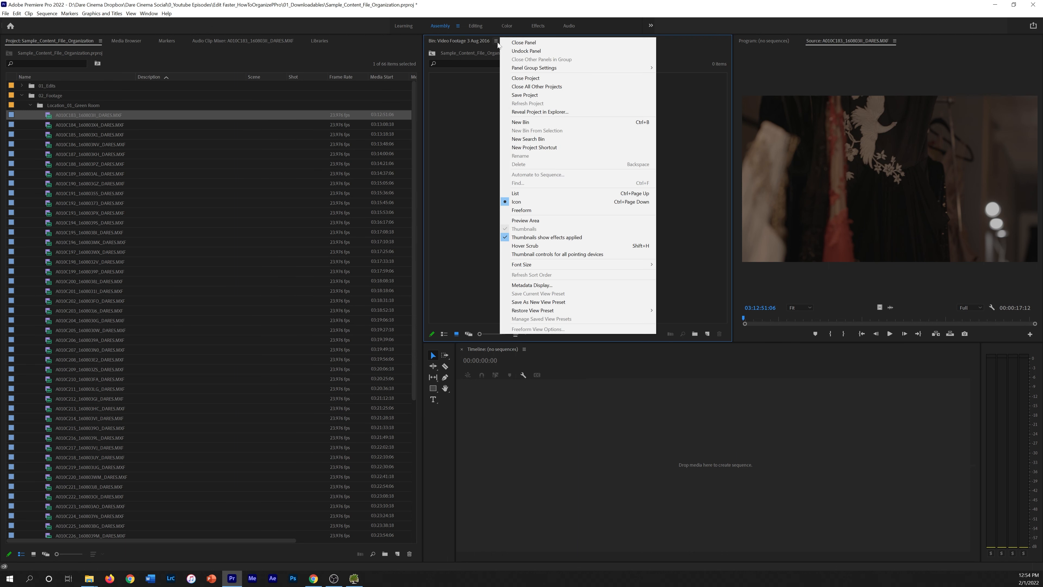
{"action": "left_click", "coordinate": [520, 43]}
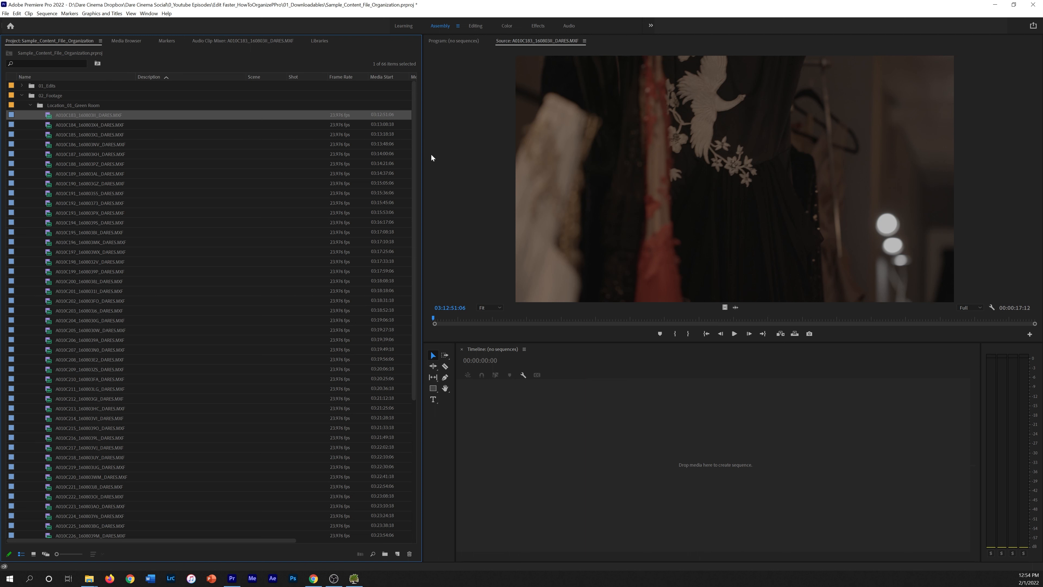
{"action": "left_click_drag", "start_coordinate": [438, 318], "coordinate": [621, 306]}
Describe A010C183 as 'Close UIps on Clothing on Rack'
{"action": "left_click", "coordinate": [168, 119]}
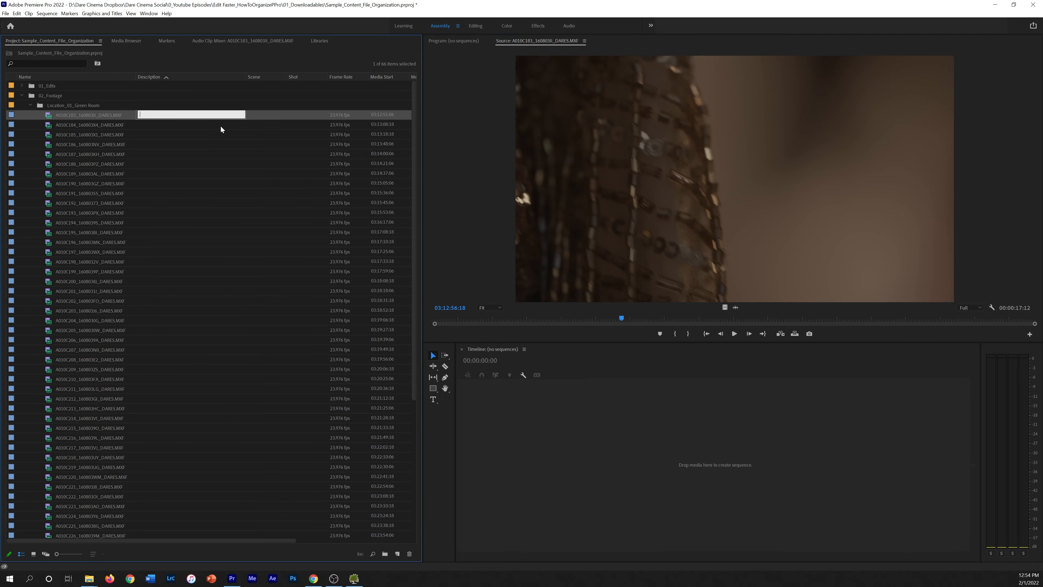
{"action": "type", "text": "Close UI"}
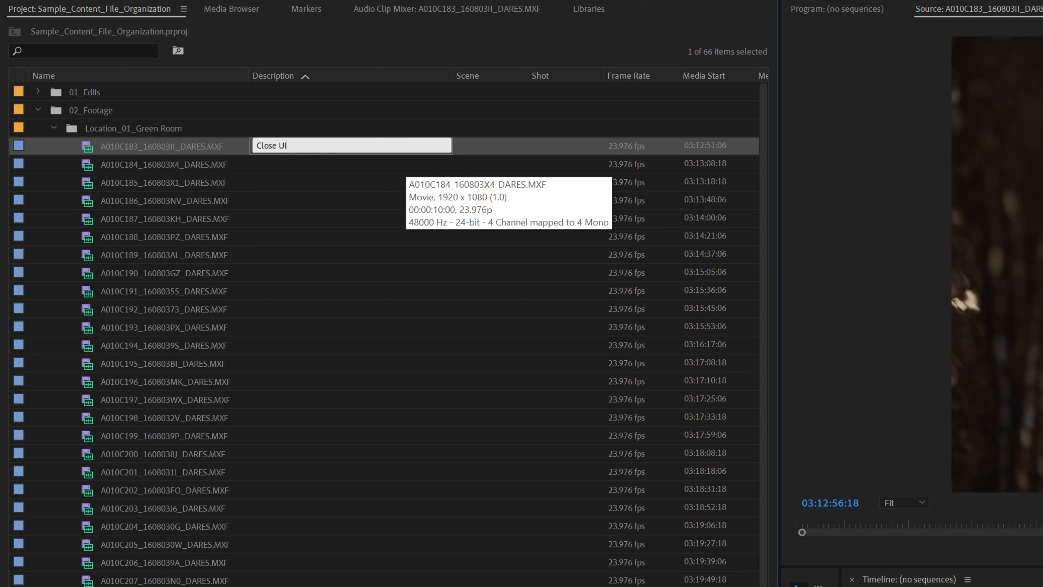
{"action": "type", "text": "ps on Clothing on Rack"}
{"action": "key", "text": "Return"}
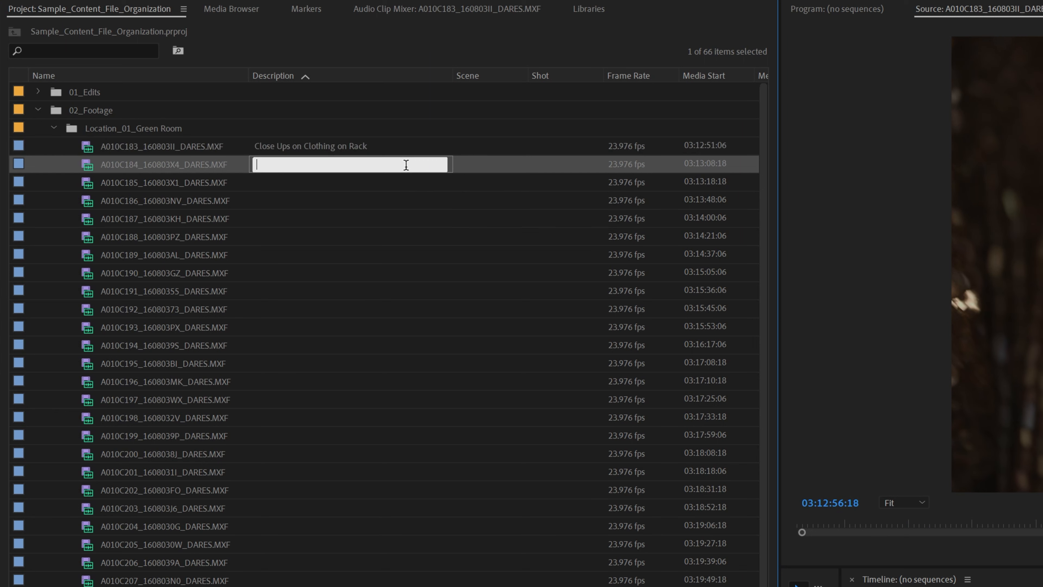
Preview A010C184 and describe it as a closeup on the back
{"action": "double_click", "coordinate": [94, 165]}
{"action": "left_click_drag", "start_coordinate": [436, 316], "coordinate": [932, 300]}
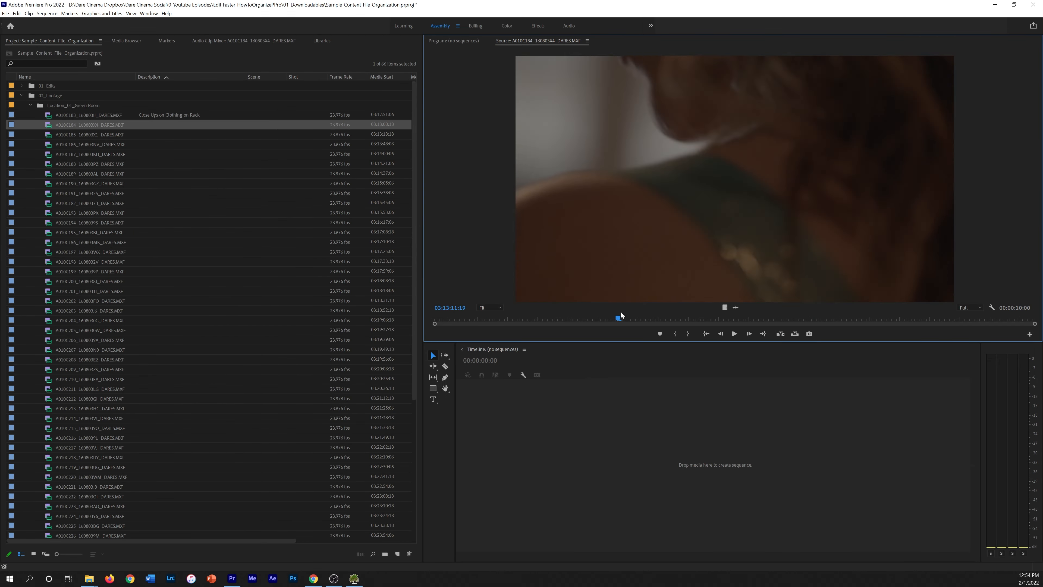
{"action": "left_click", "coordinate": [173, 124]}
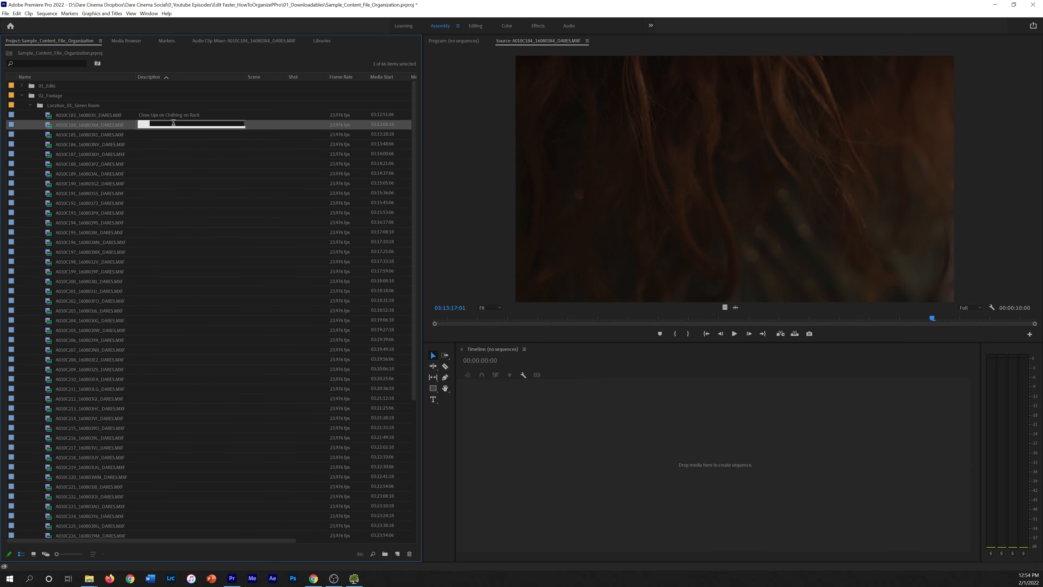
{"action": "type", "text": "Closeup"}
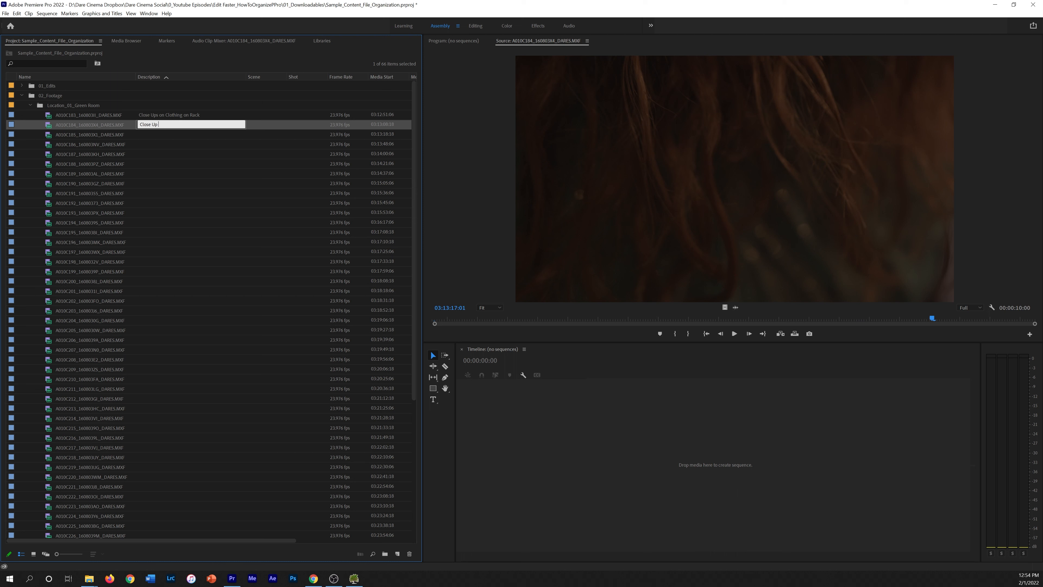
{"action": "key", "text": "BackSpace"}
{"action": "type", "text": "on Back"}
{"action": "key", "text": "Return"}
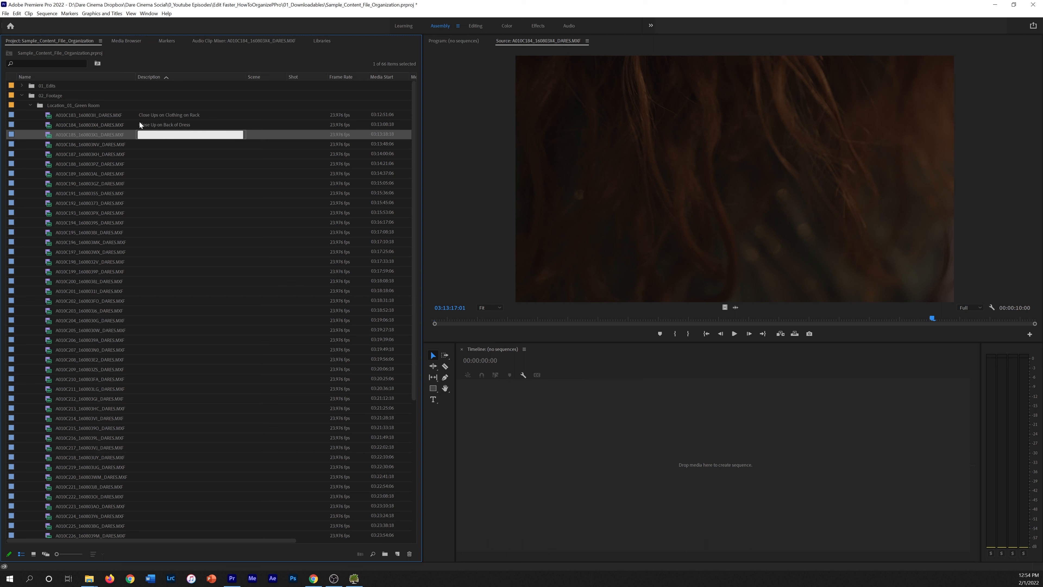
Preview A010C185 and describe it as 'CU Neck to Earring'
{"action": "double_click", "coordinate": [49, 137]}
{"action": "left_click_drag", "start_coordinate": [496, 318], "coordinate": [748, 303]}
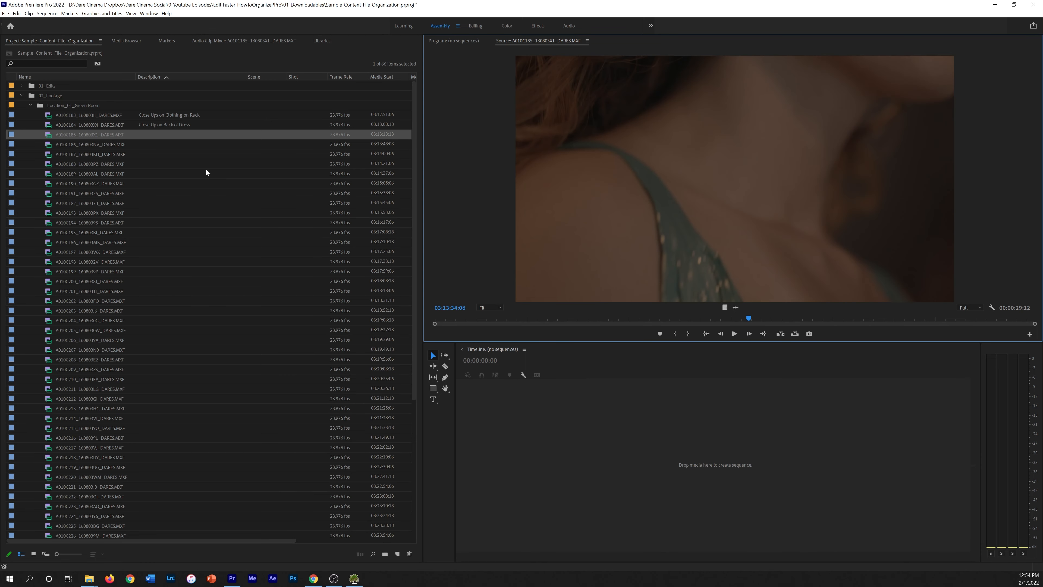
{"action": "left_click", "coordinate": [202, 135]}
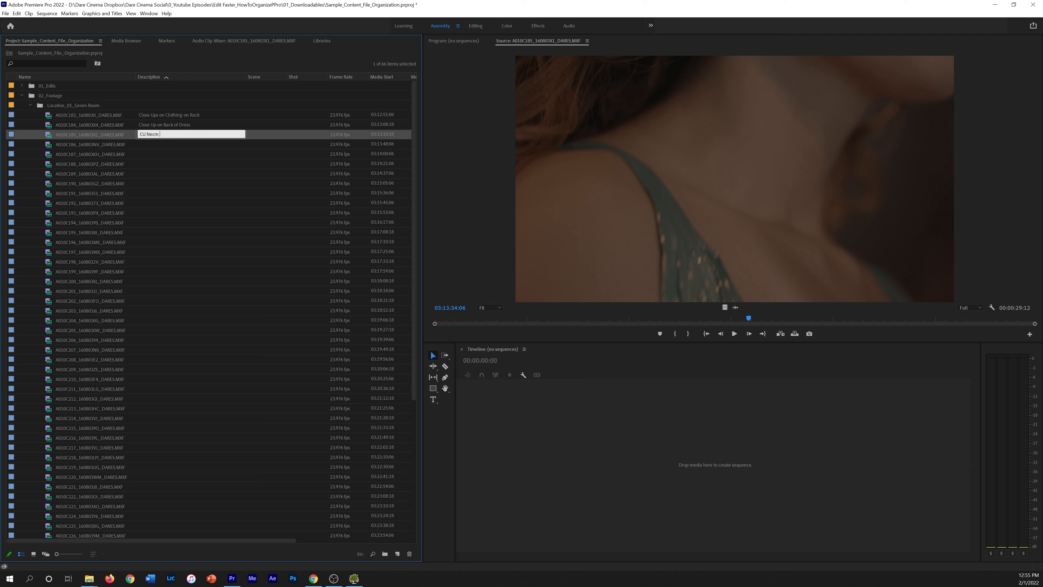
{"action": "type", "text": "CU Neck to Earring"}
{"action": "key", "text": "Return"}
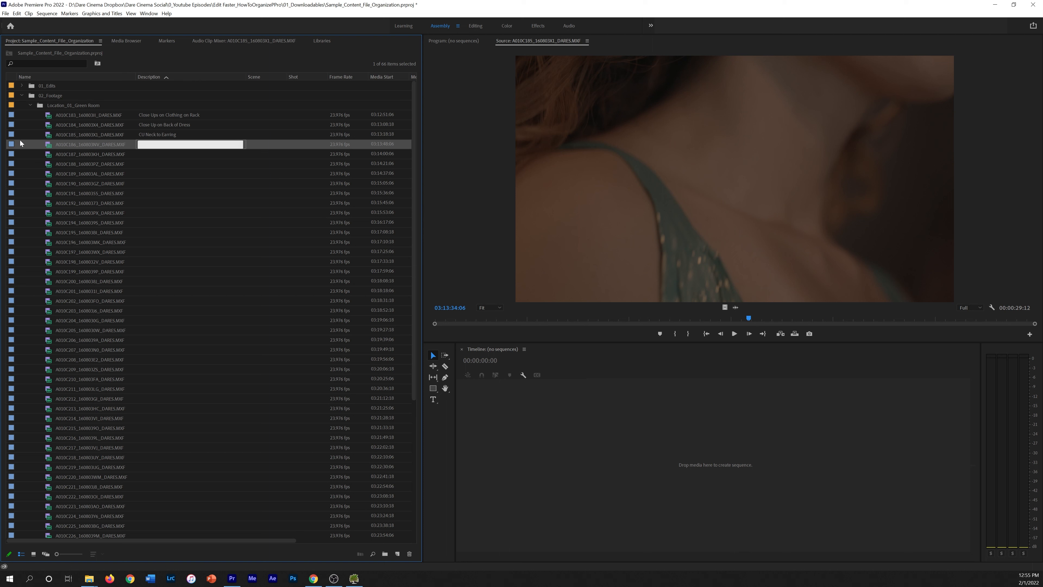
Preview A010C186 and describe it as 'CU front'
{"action": "left_click", "coordinate": [48, 142]}
{"action": "double_click", "coordinate": [49, 142]}
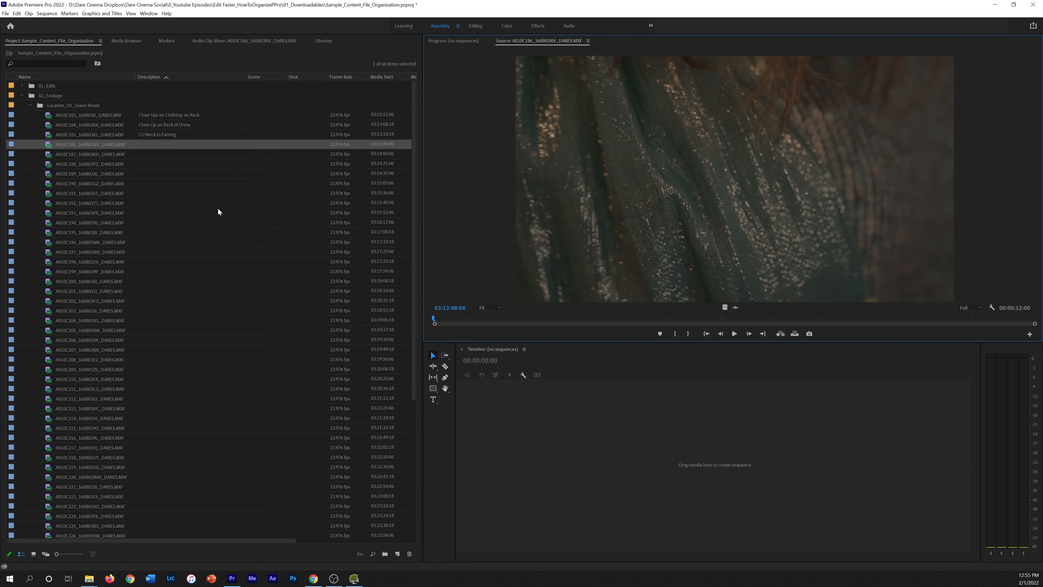
{"action": "left_click_drag", "start_coordinate": [456, 320], "coordinate": [934, 235]}
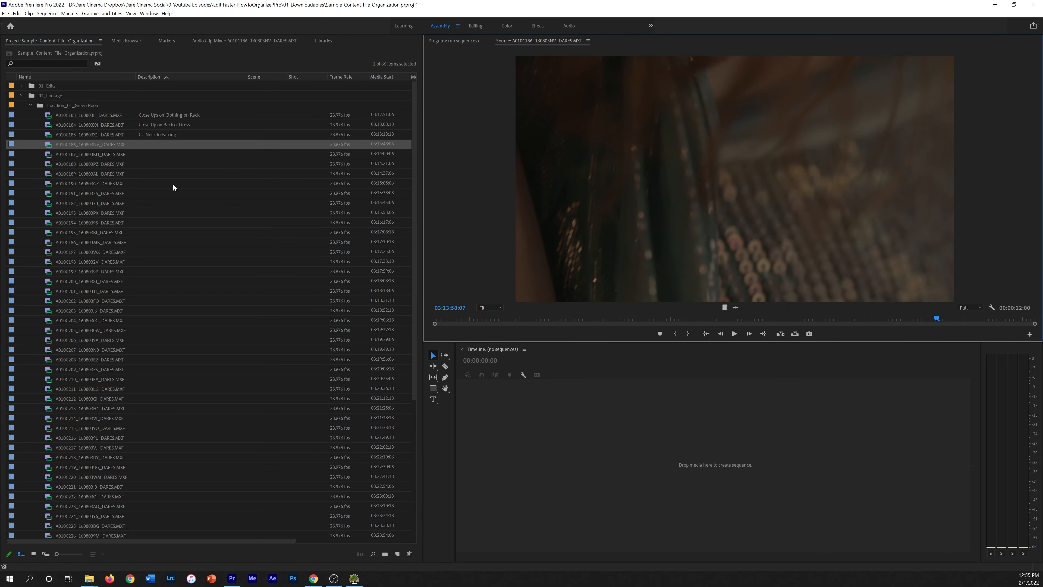
{"action": "left_click", "coordinate": [172, 144]}
{"action": "type", "text": "CU front of Dress"}
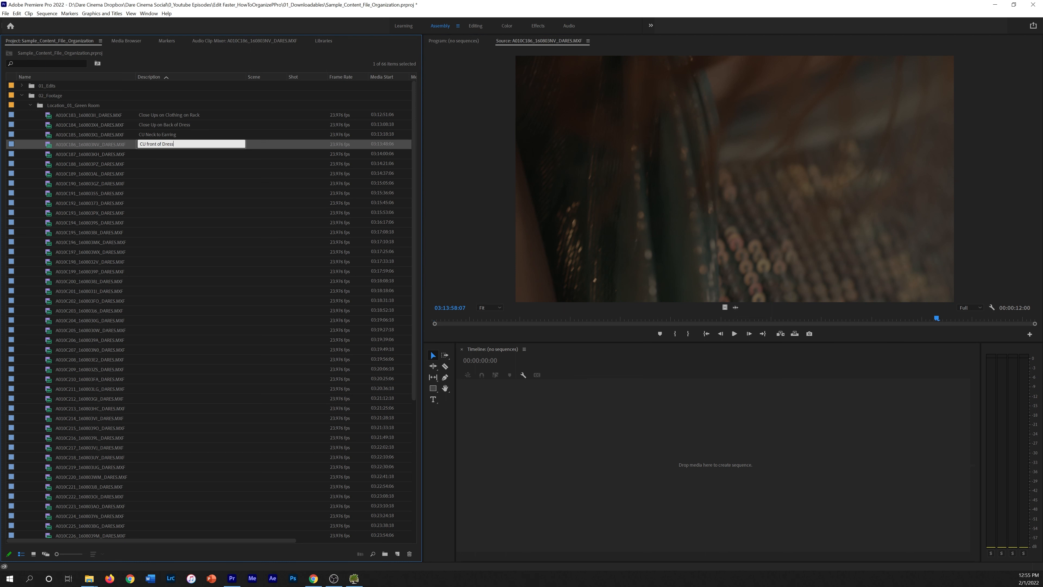
{"action": "key", "text": "Return"}
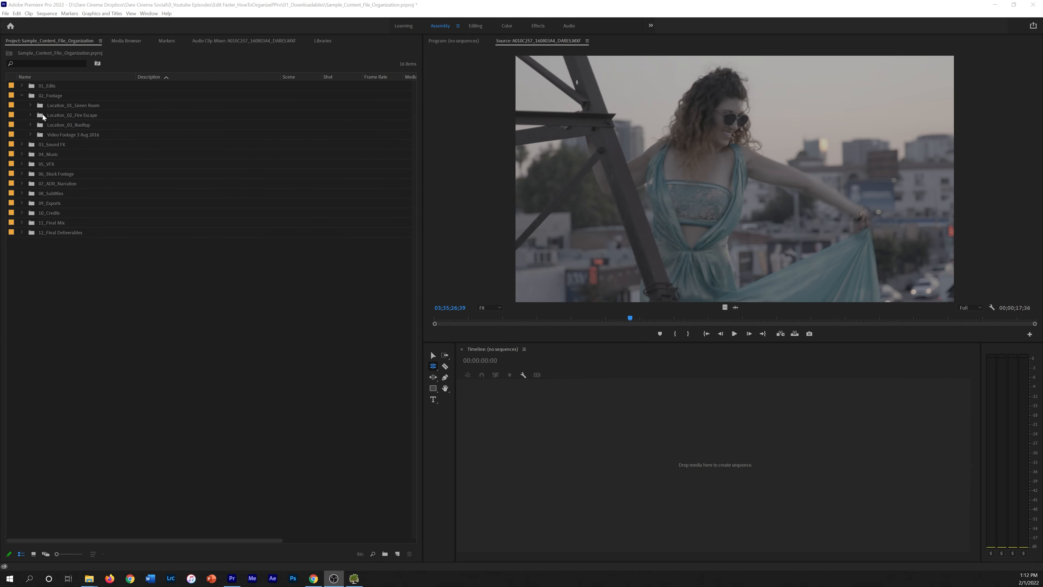
Review the Green Room, Fire Escape and Rooftop bins' clip descriptions
{"action": "left_click", "coordinate": [29, 105]}
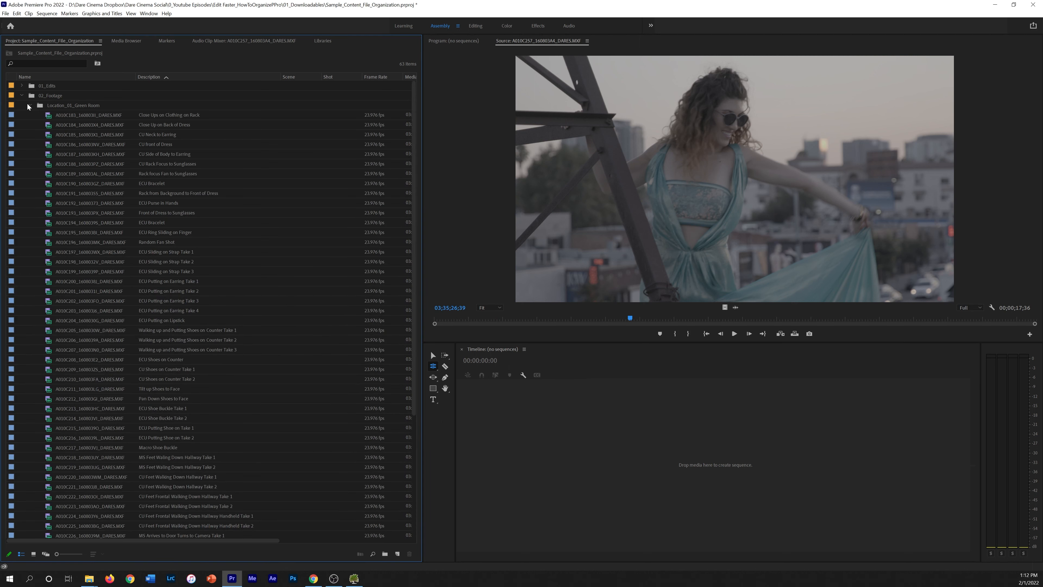
{"action": "scroll", "coordinate": [190, 164], "scroll_direction": "down", "scroll_amount": 5}
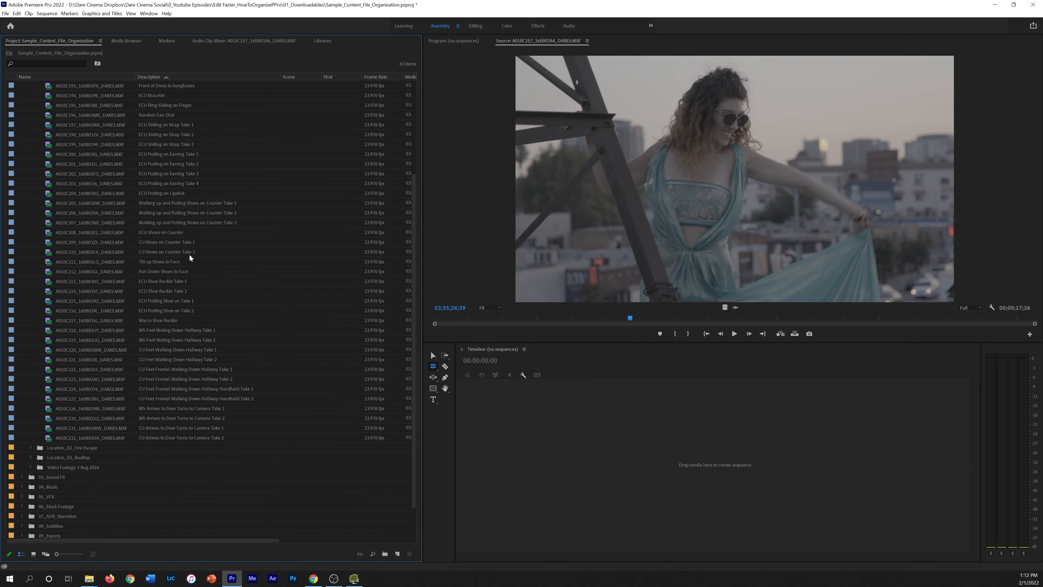
{"action": "scroll", "coordinate": [191, 274], "scroll_direction": "up", "scroll_amount": 5}
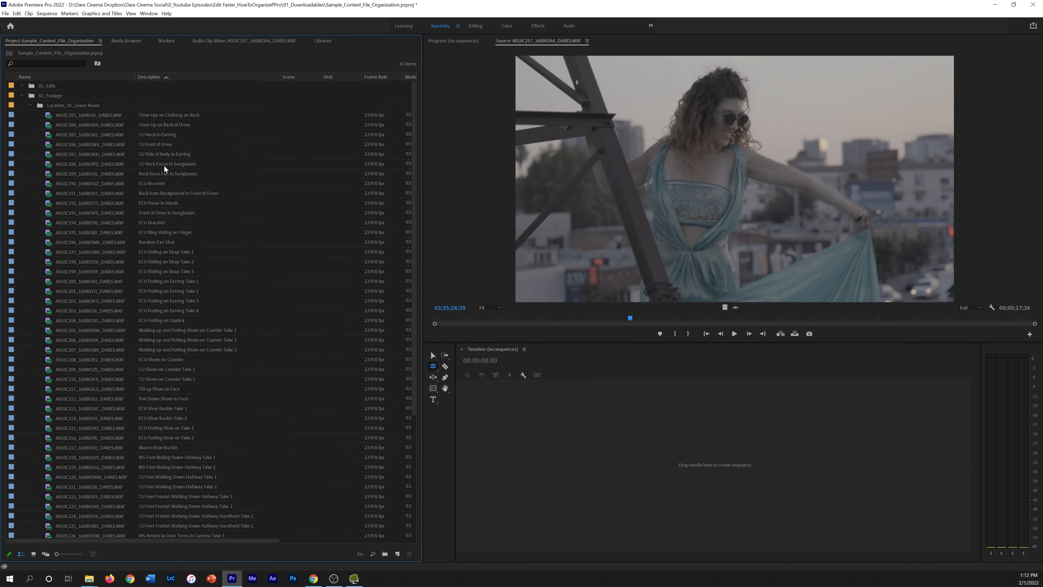
{"action": "left_click", "coordinate": [32, 106]}
{"action": "left_click", "coordinate": [30, 115]}
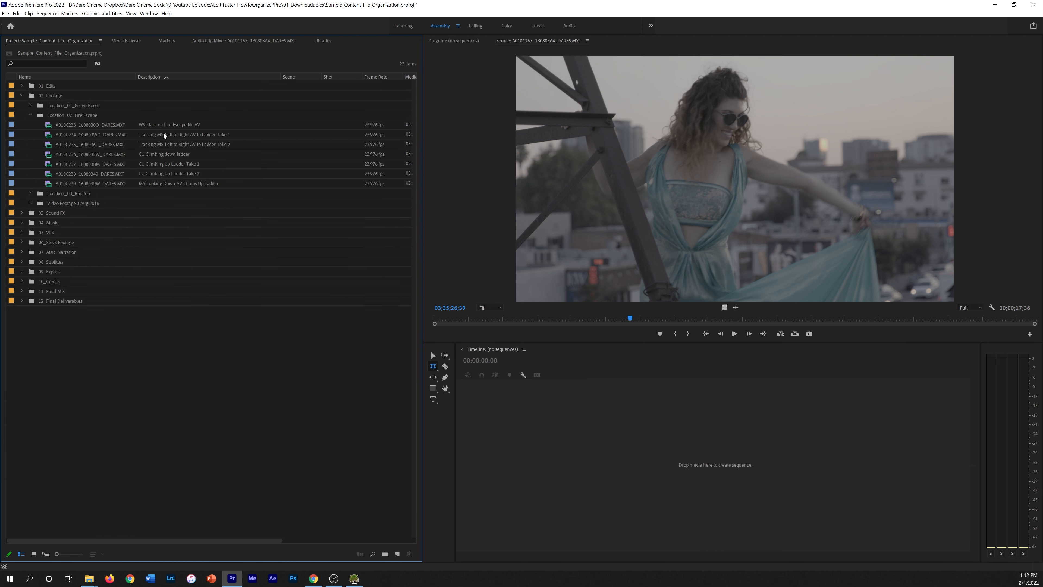
{"action": "left_click", "coordinate": [30, 115]}
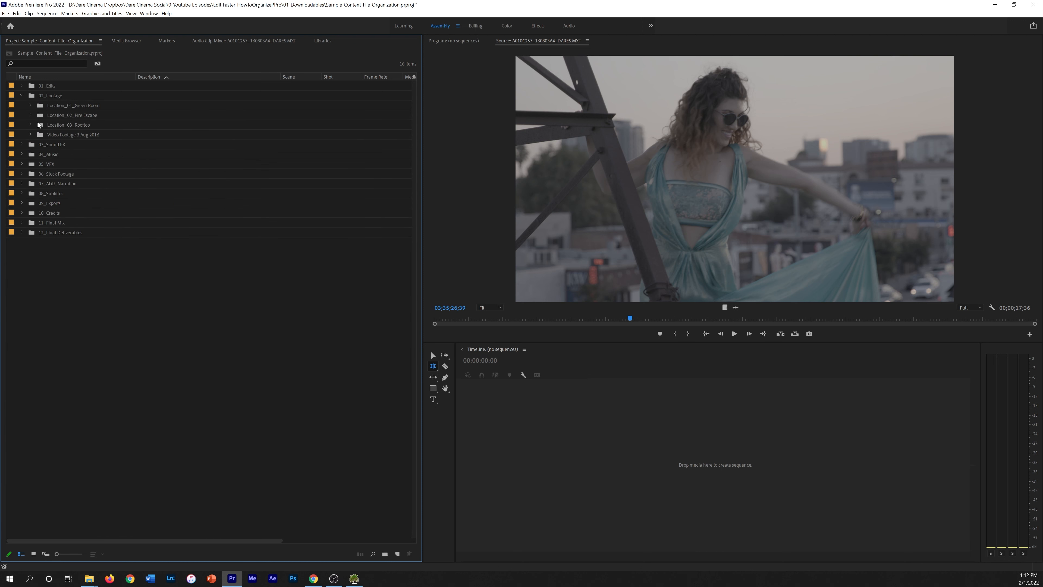
{"action": "left_click", "coordinate": [30, 125]}
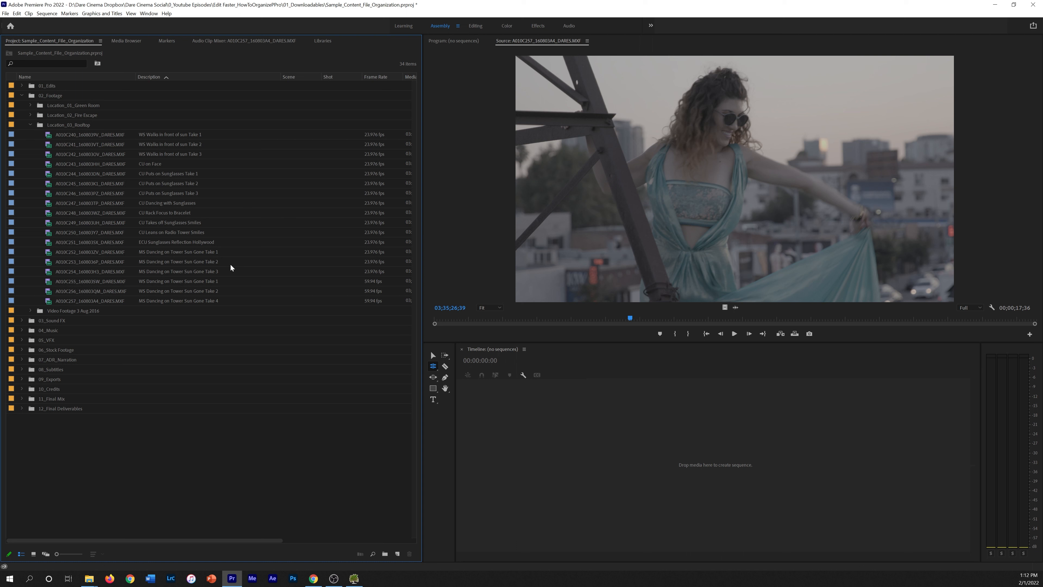
{"action": "left_click", "coordinate": [74, 141]}
{"action": "left_click", "coordinate": [165, 144]}
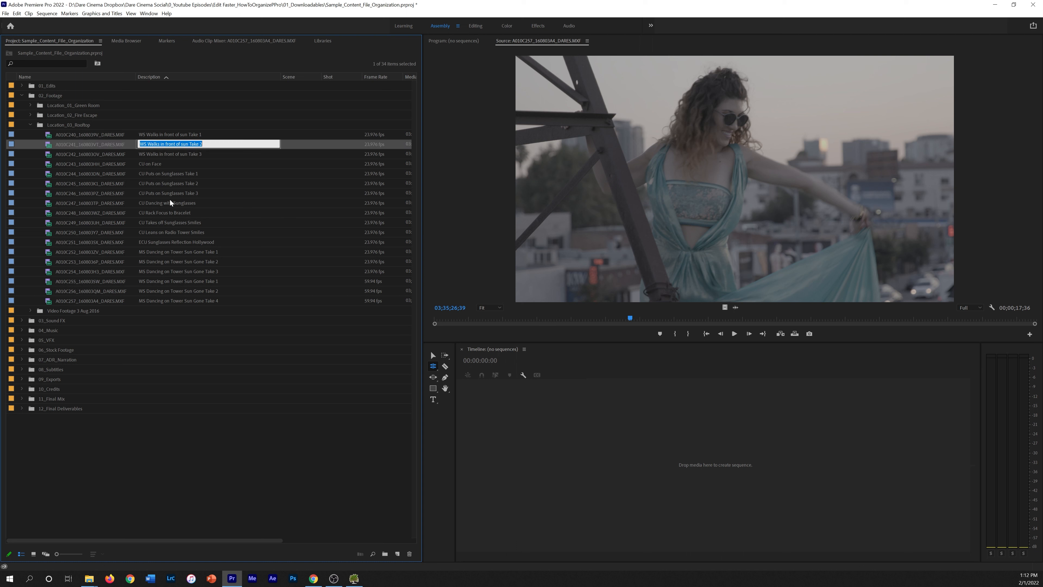
{"action": "left_click", "coordinate": [63, 163]}
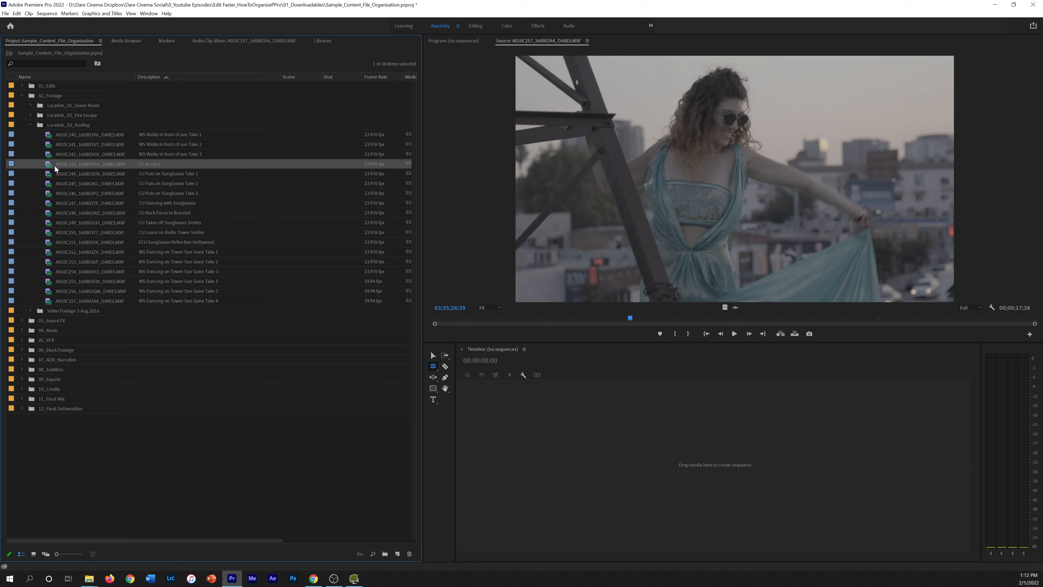
Delete the empty Video Footage 3 Aug 2016 bin and collapse the Rooftop bin
{"action": "left_click", "coordinate": [88, 312]}
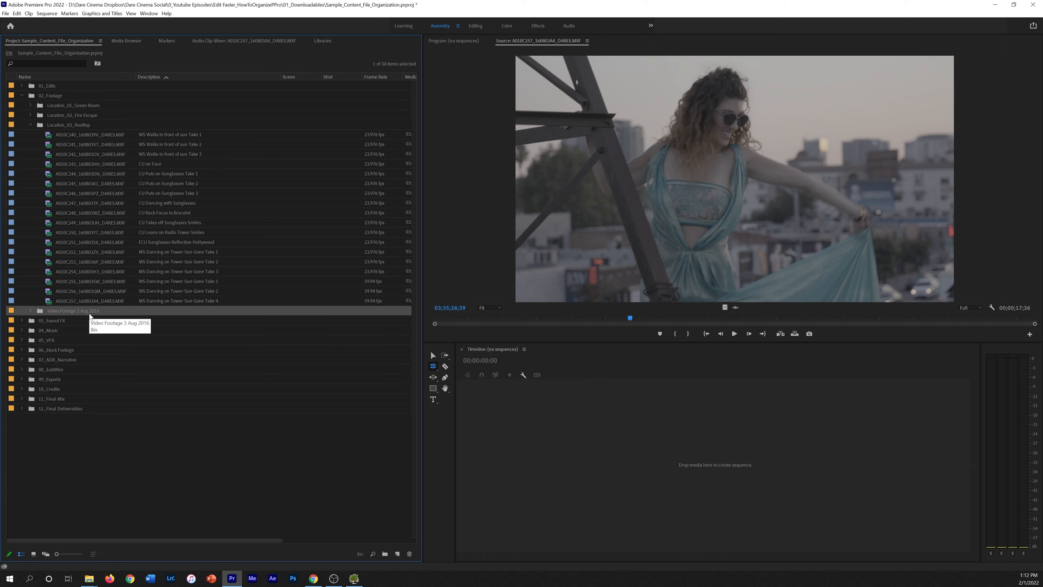
{"action": "key", "text": "Delete"}
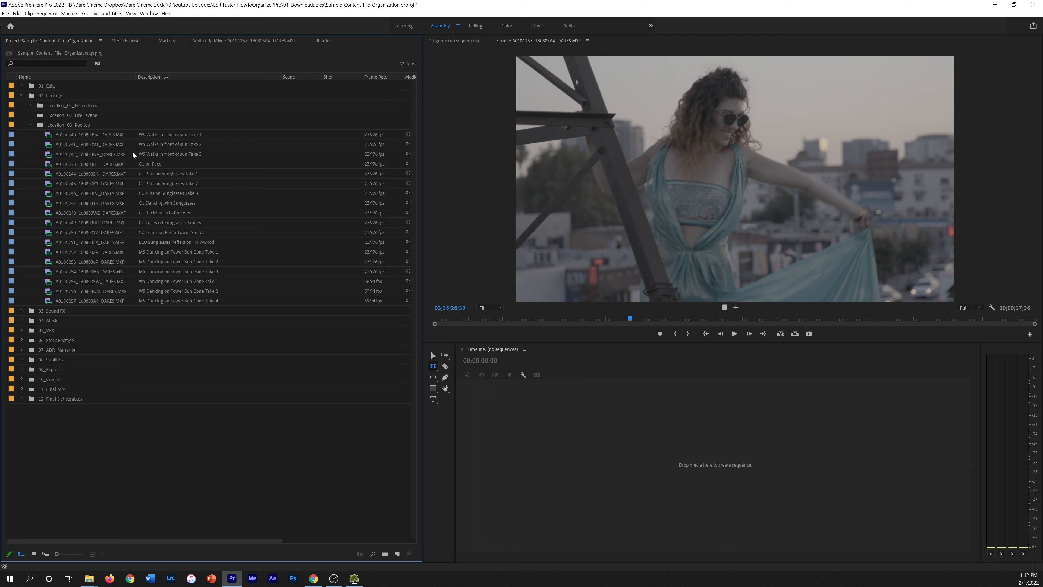
{"action": "left_click", "coordinate": [31, 125]}
Check 03_Sound FX's 01_SoundFX and 02_Ambiences, then reveal 04_Music's 01_Temp Tracks and 02_Final Tracks
{"action": "left_click", "coordinate": [31, 125]}
{"action": "left_click", "coordinate": [30, 125]}
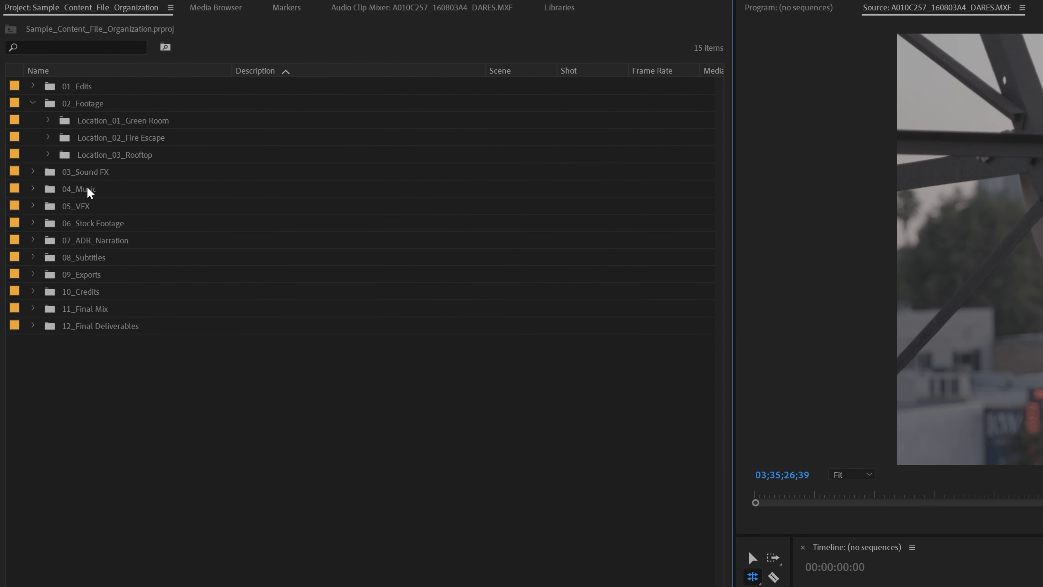
{"action": "left_click", "coordinate": [33, 172]}
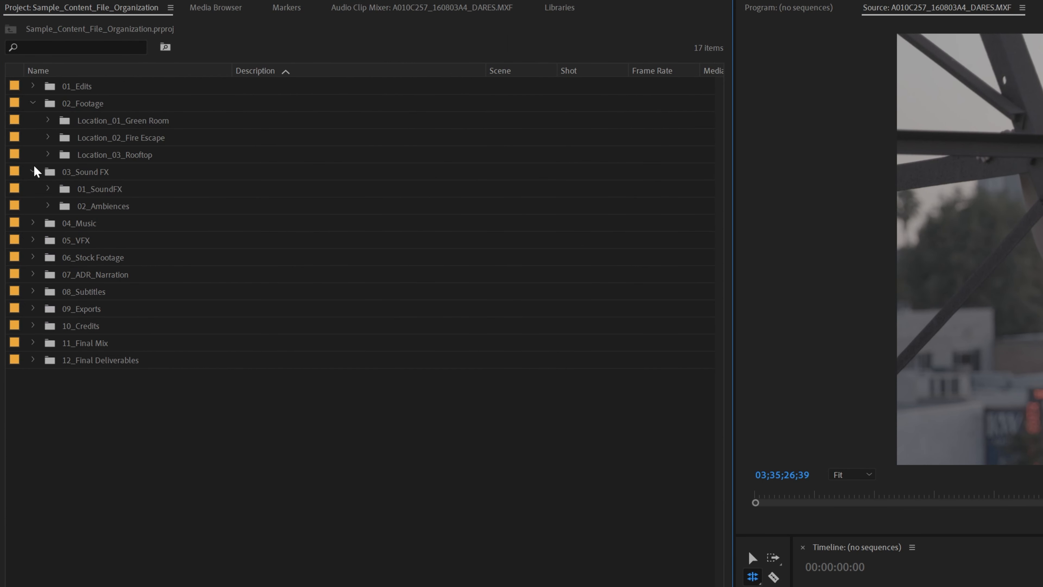
{"action": "left_click", "coordinate": [33, 172]}
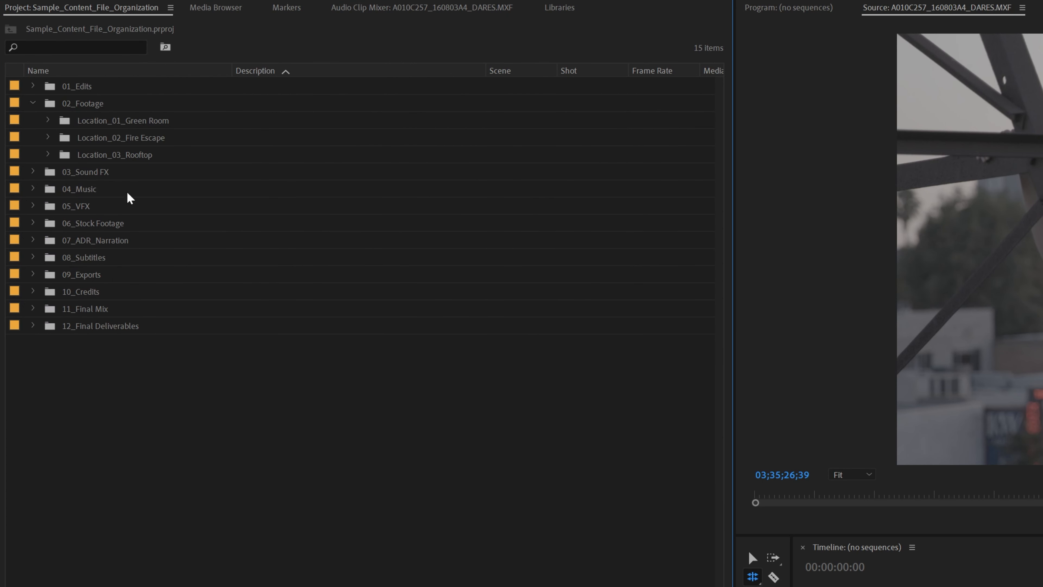
{"action": "left_click", "coordinate": [33, 189]}
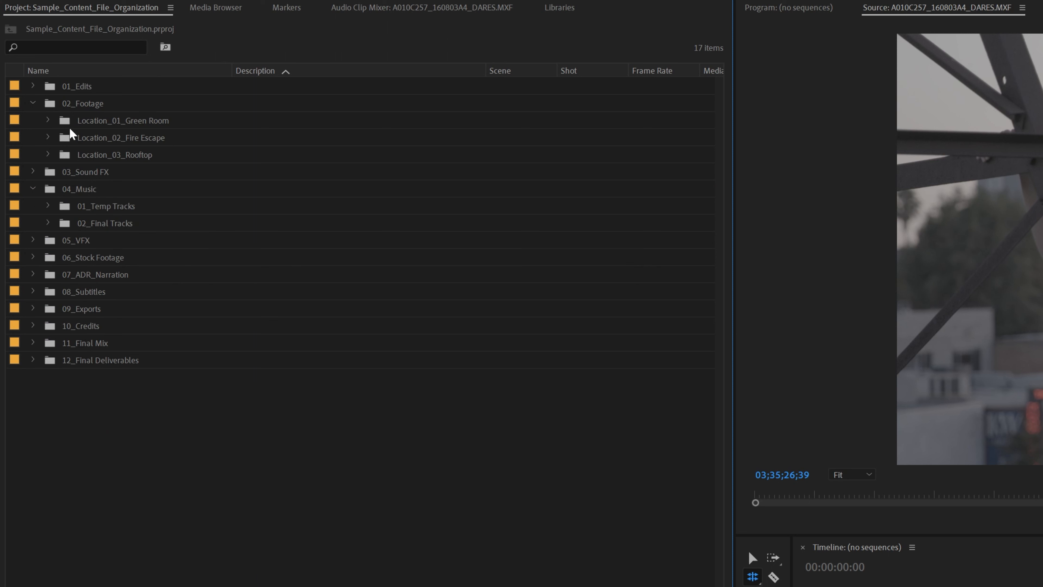
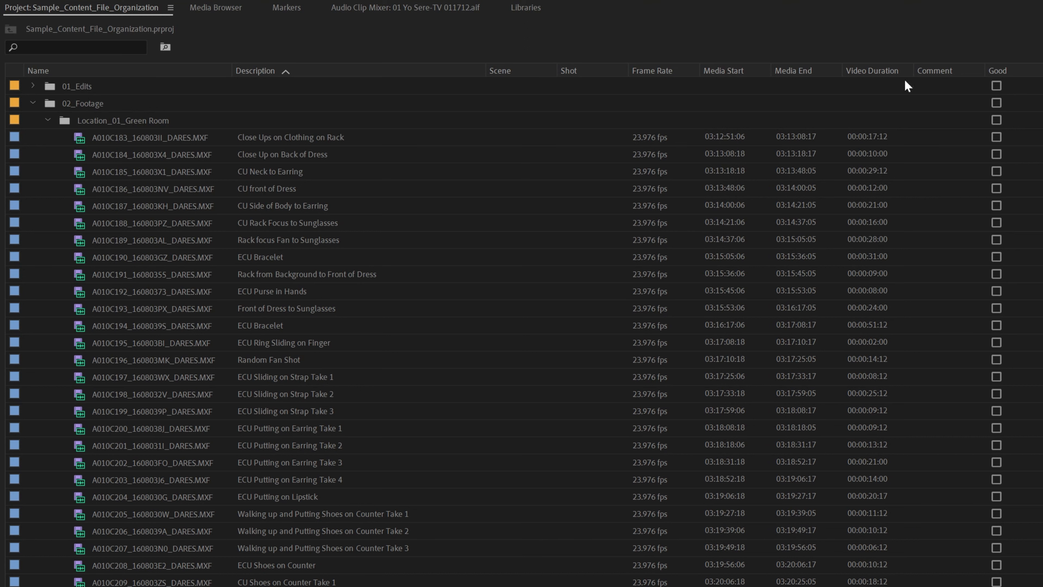
Move Comment ahead of Scene and Good after Description, then toggle Good on and off for Earring Take 4
{"action": "left_click_drag", "start_coordinate": [943, 75], "coordinate": [507, 78]}
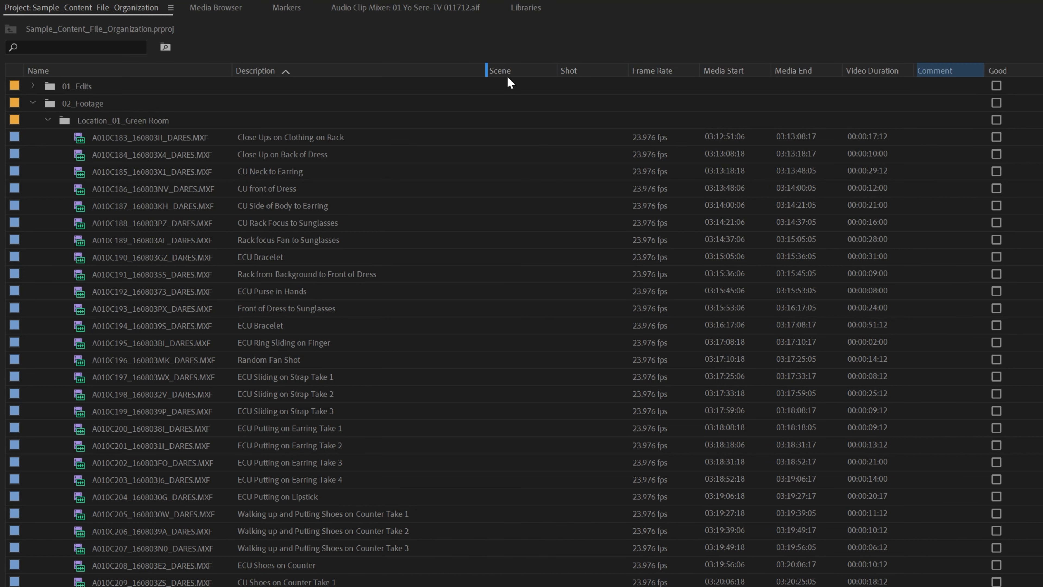
{"action": "left_click_drag", "start_coordinate": [1002, 74], "coordinate": [487, 78]}
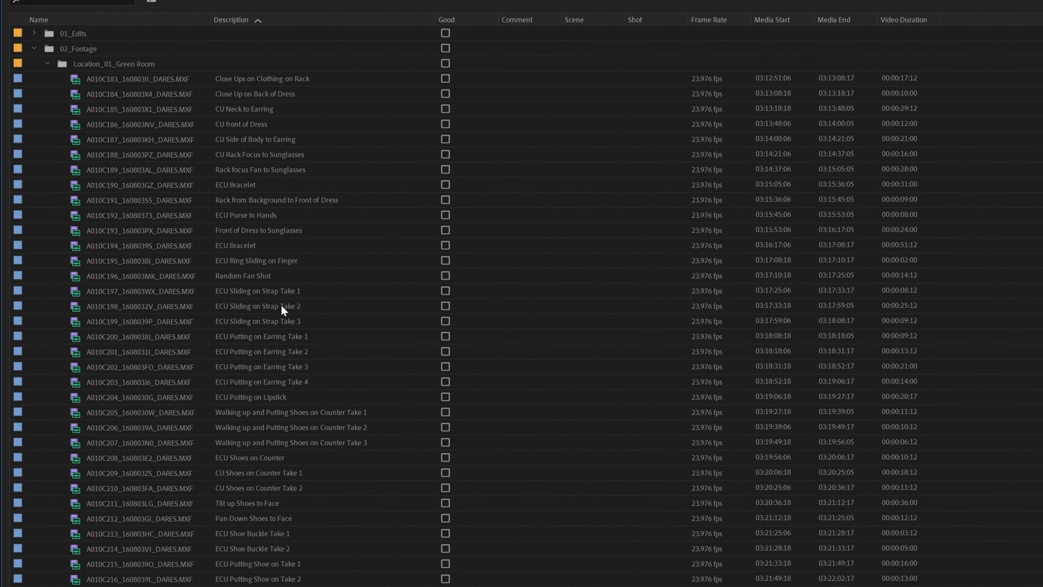
{"action": "left_click", "coordinate": [495, 377]}
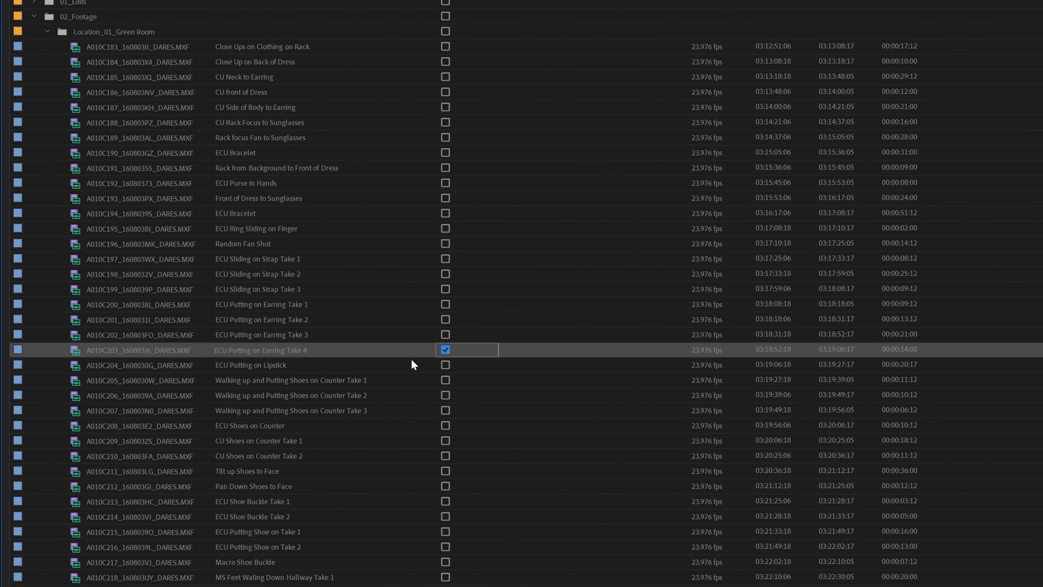
{"action": "left_click", "coordinate": [446, 350]}
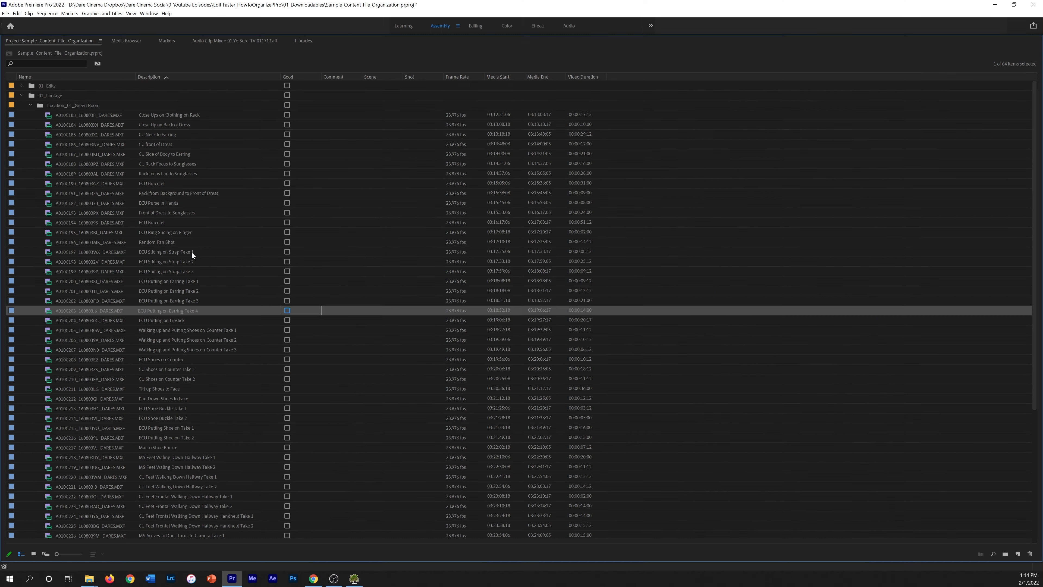
Add an Integer property named 'Take #' under Premiere Pro Project Metadata in Metadata Display
{"action": "right_click", "coordinate": [293, 76]}
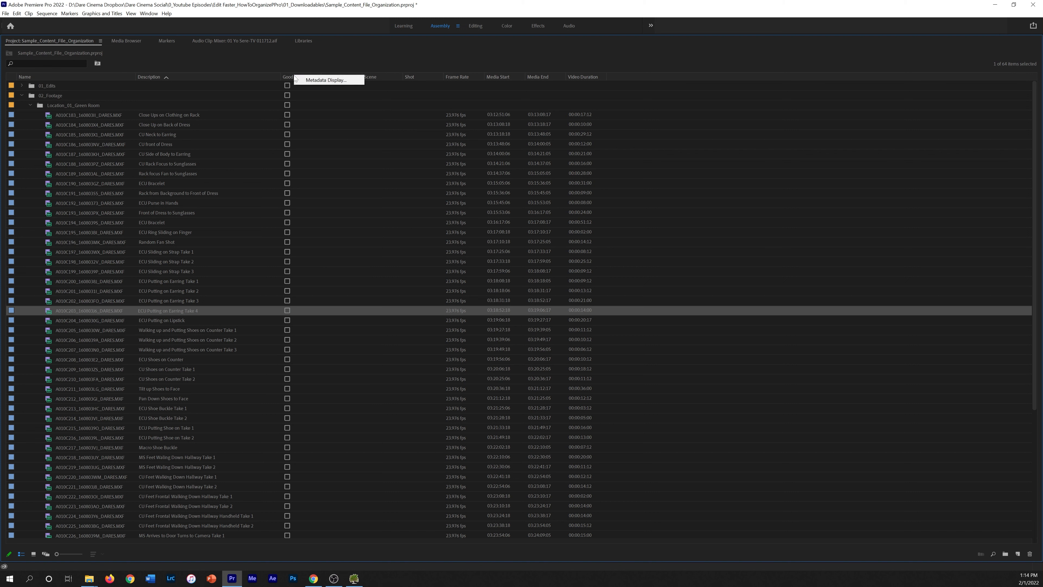
{"action": "left_click", "coordinate": [314, 79]}
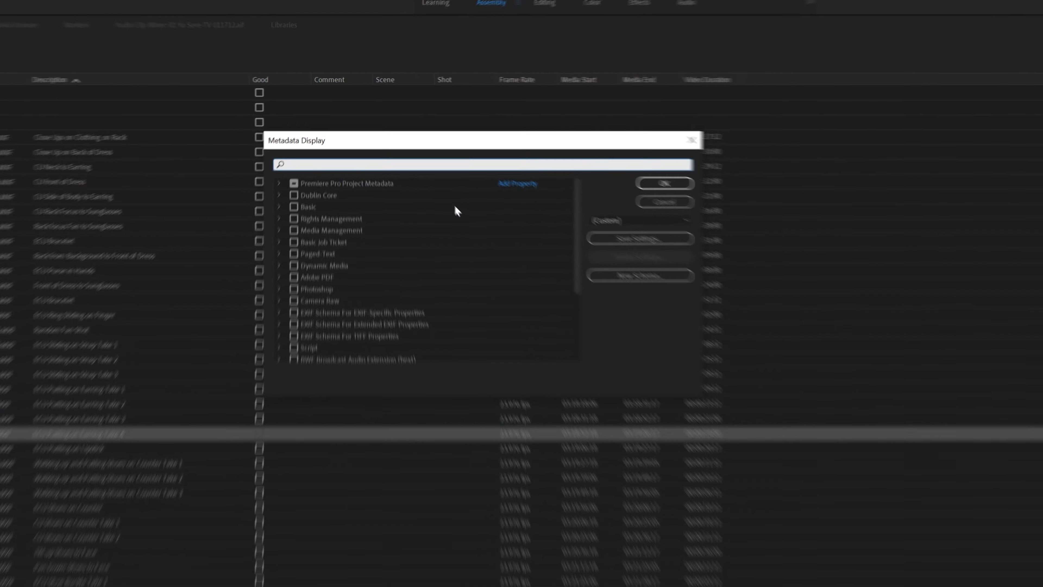
{"action": "left_click", "coordinate": [278, 185]}
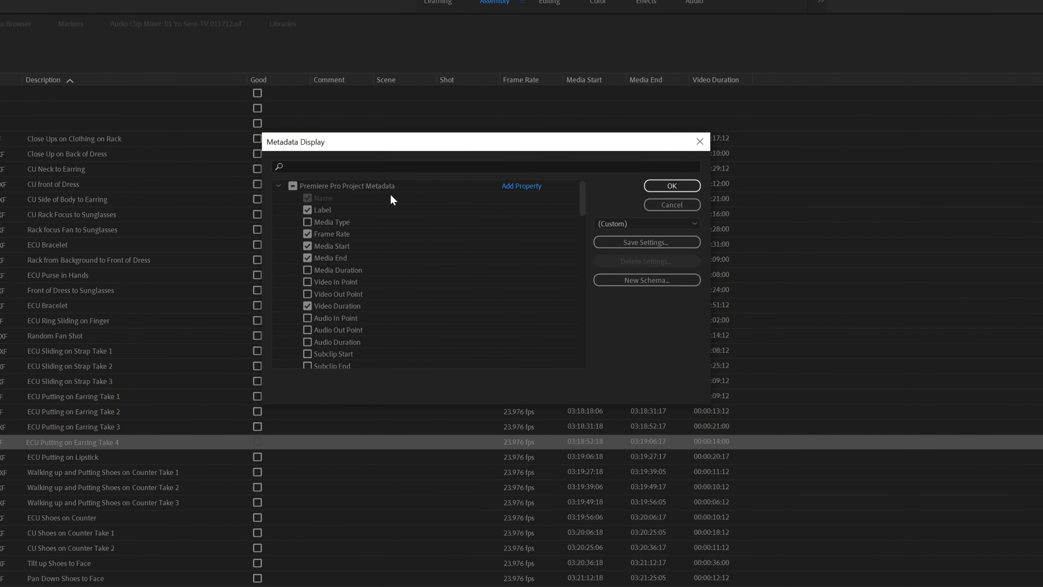
{"action": "left_click", "coordinate": [528, 186]}
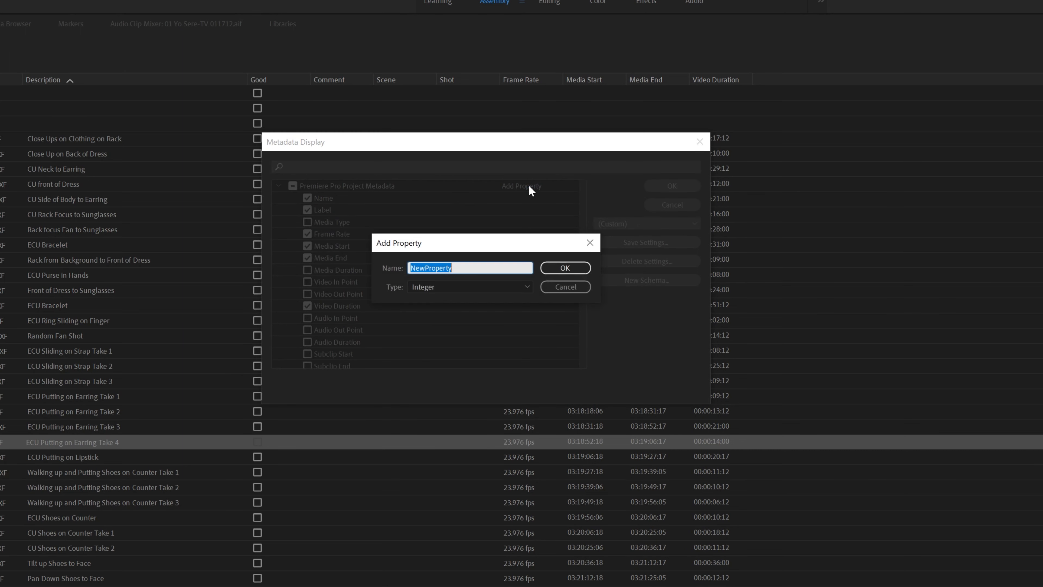
{"action": "left_click", "coordinate": [493, 286]}
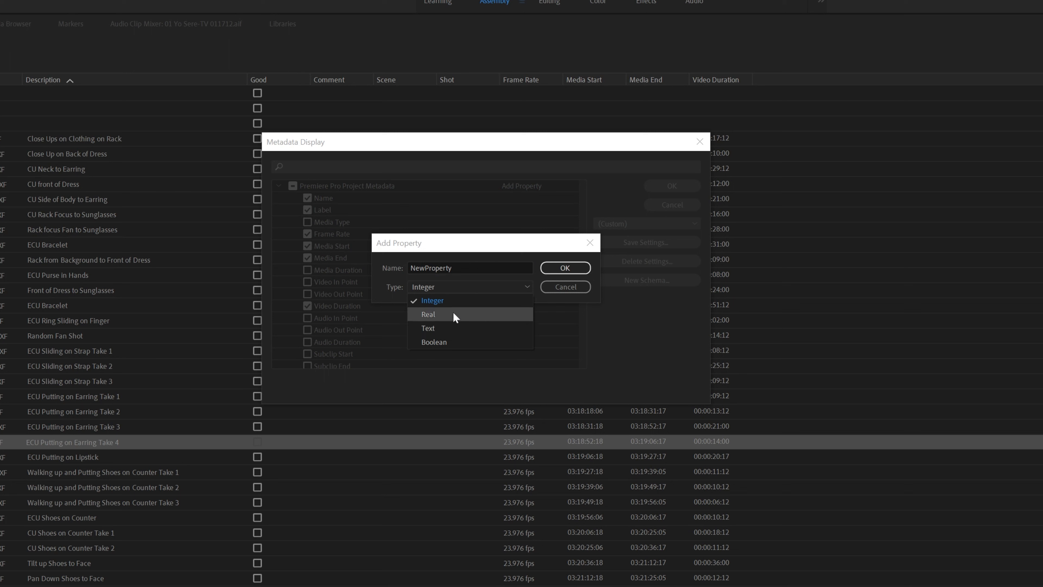
{"action": "left_click", "coordinate": [477, 279]}
{"action": "left_click_drag", "start_coordinate": [472, 268], "coordinate": [370, 266]}
{"action": "type", "text": "Take #"}
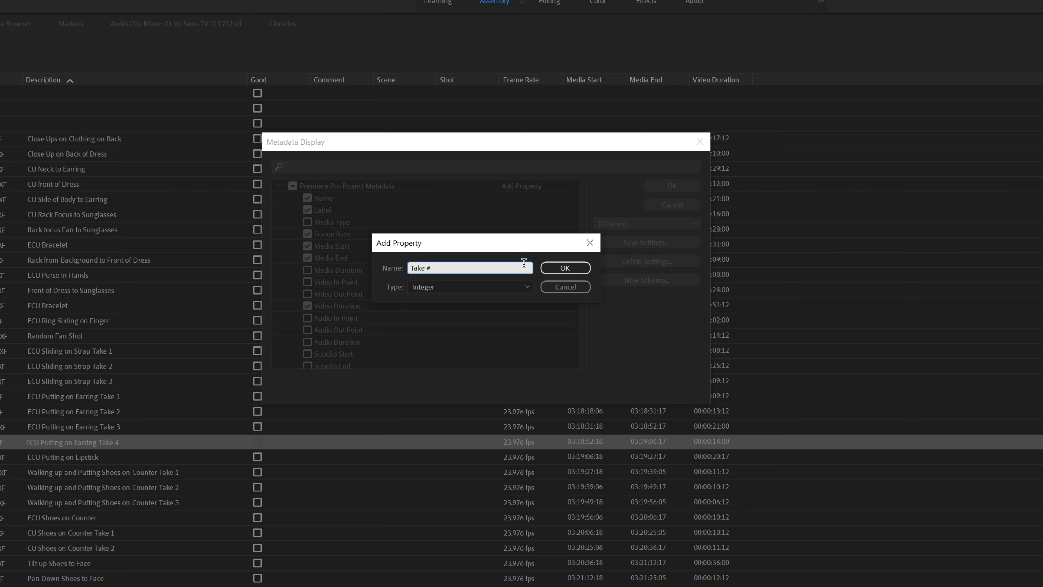
{"action": "left_click", "coordinate": [562, 270]}
Place Take # beside Description, enter takes 1, 2, 3, 4 for the Earring clips, and move Scene before Take #
{"action": "left_click", "coordinate": [665, 190]}
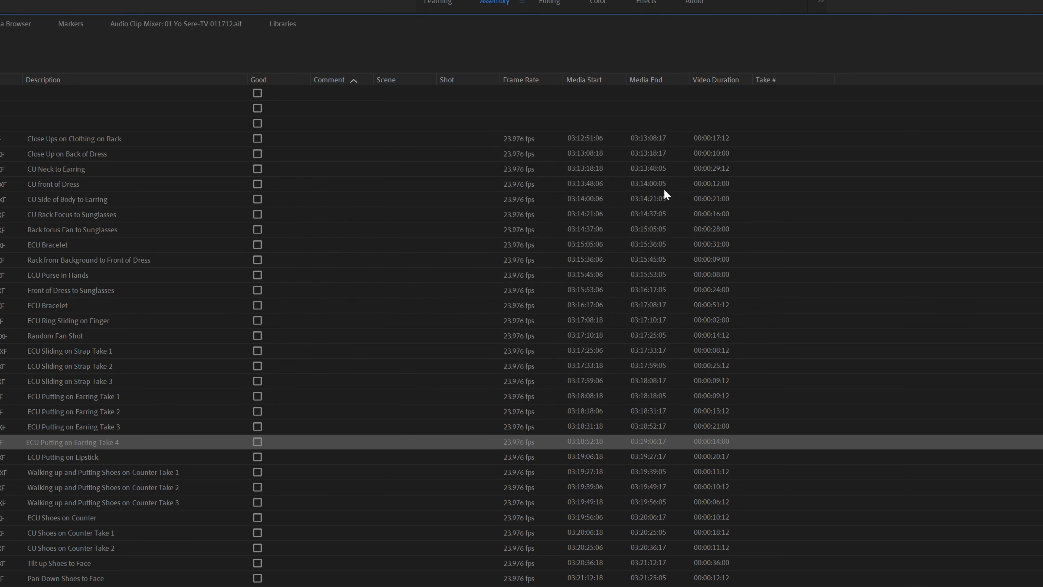
{"action": "left_click_drag", "start_coordinate": [733, 86], "coordinate": [260, 115]}
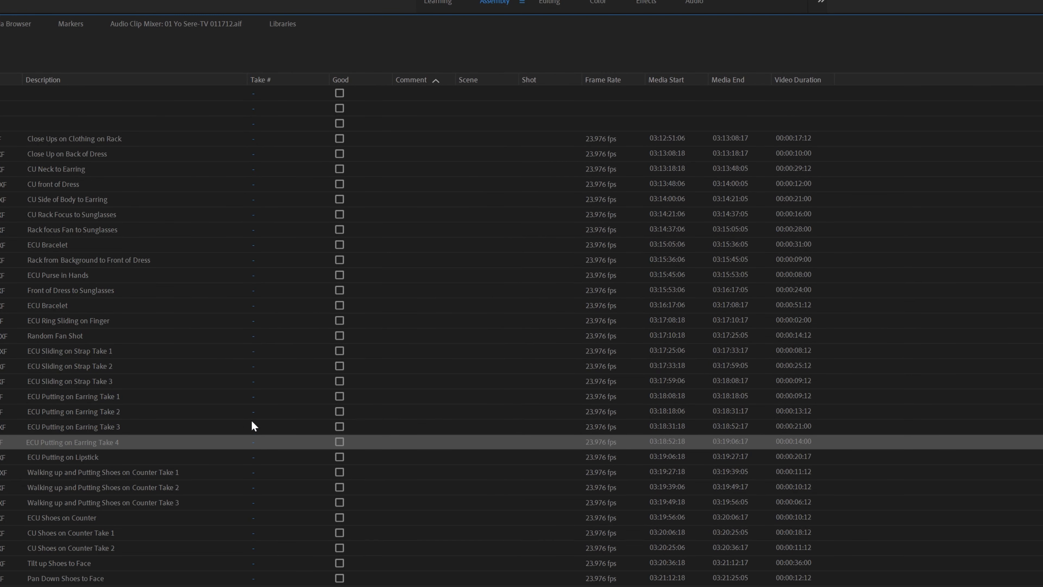
{"action": "left_click", "coordinate": [255, 398]}
{"action": "type", "text": "1"}
{"action": "key", "text": "Return"}
{"action": "type", "text": "2"}
{"action": "key", "text": "Return"}
{"action": "type", "text": "3"}
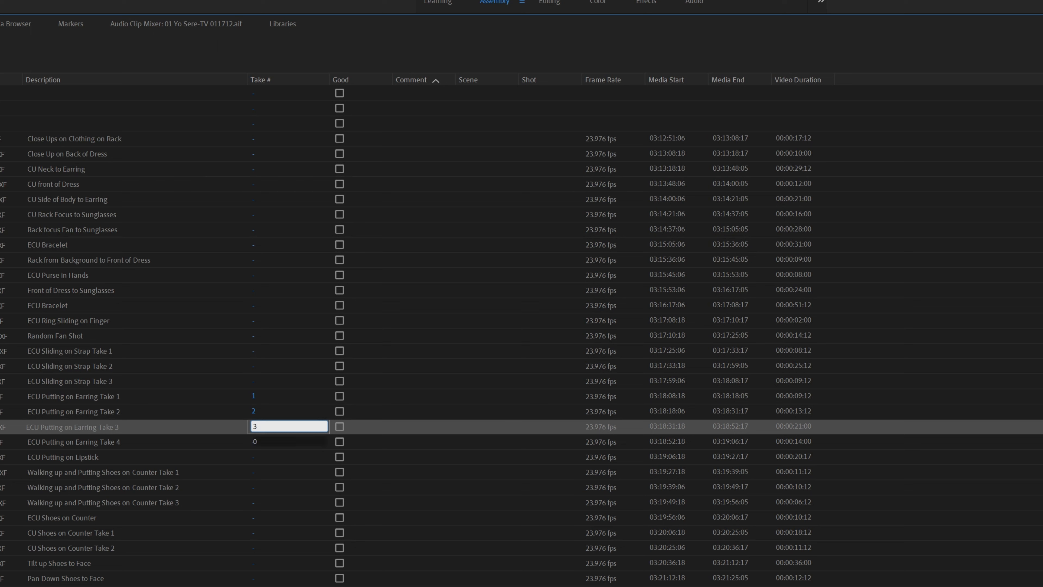
{"action": "key", "text": "Return"}
{"action": "type", "text": "4"}
{"action": "key", "text": "Return"}
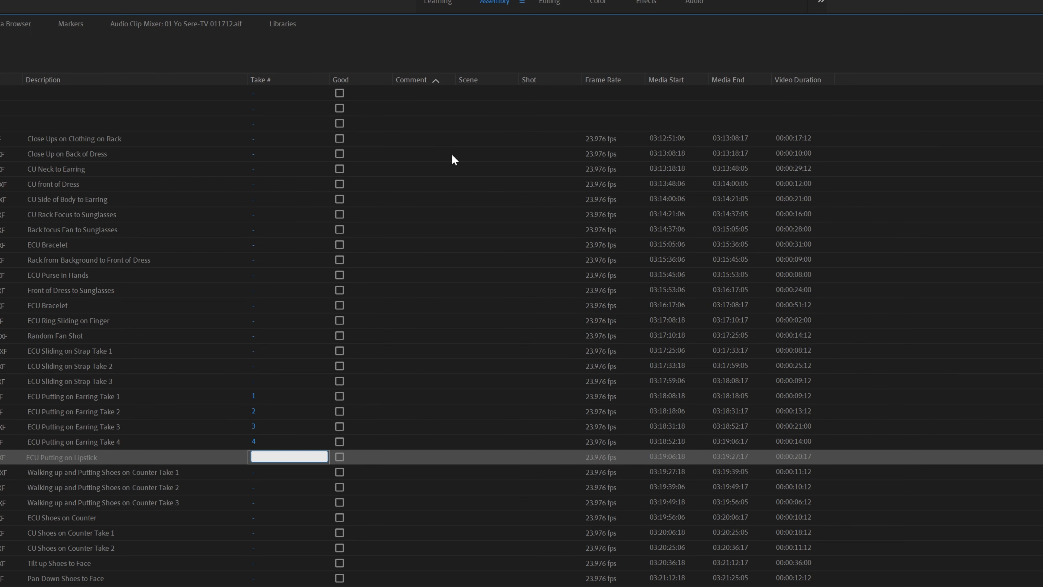
{"action": "left_click_drag", "start_coordinate": [459, 80], "coordinate": [268, 77]}
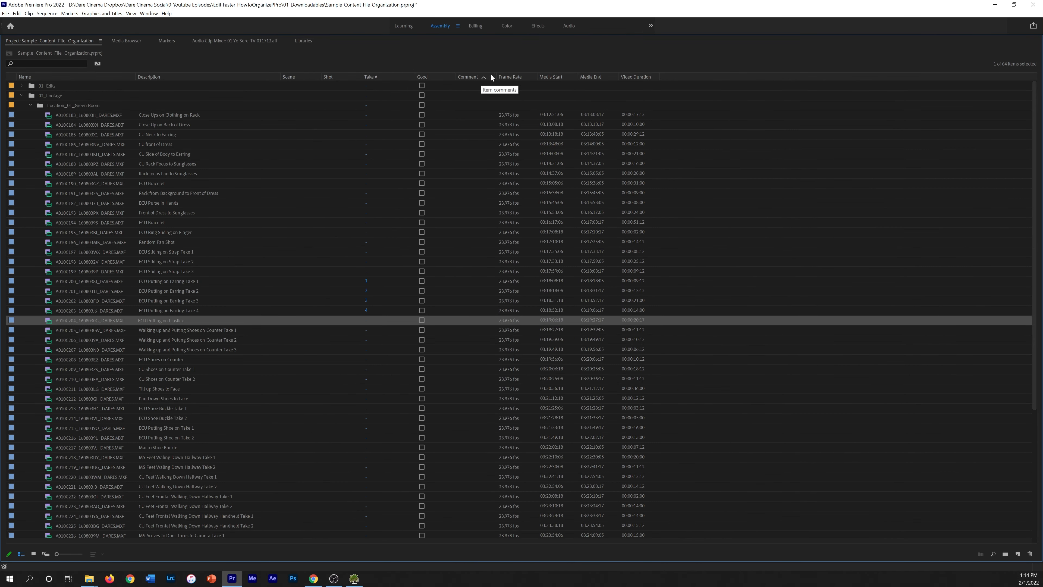
Widen the Comment column and add the note 'There's a great part the direct' to Earring Take 3
{"action": "left_click_drag", "start_coordinate": [494, 76], "coordinate": [623, 77]}
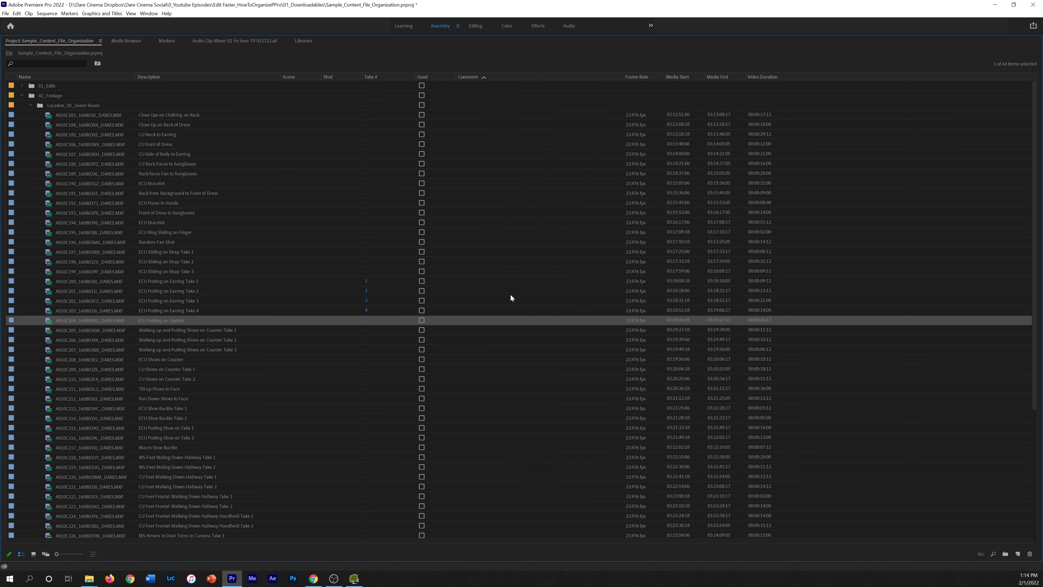
{"action": "left_click", "coordinate": [464, 300]}
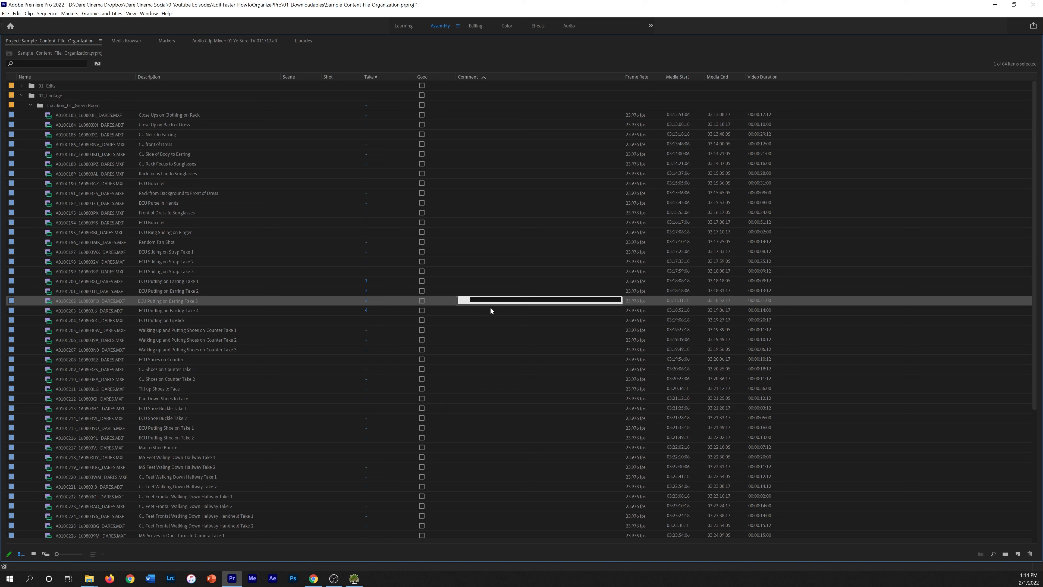
{"action": "type", "text": "There's a great part the director liked in th"}
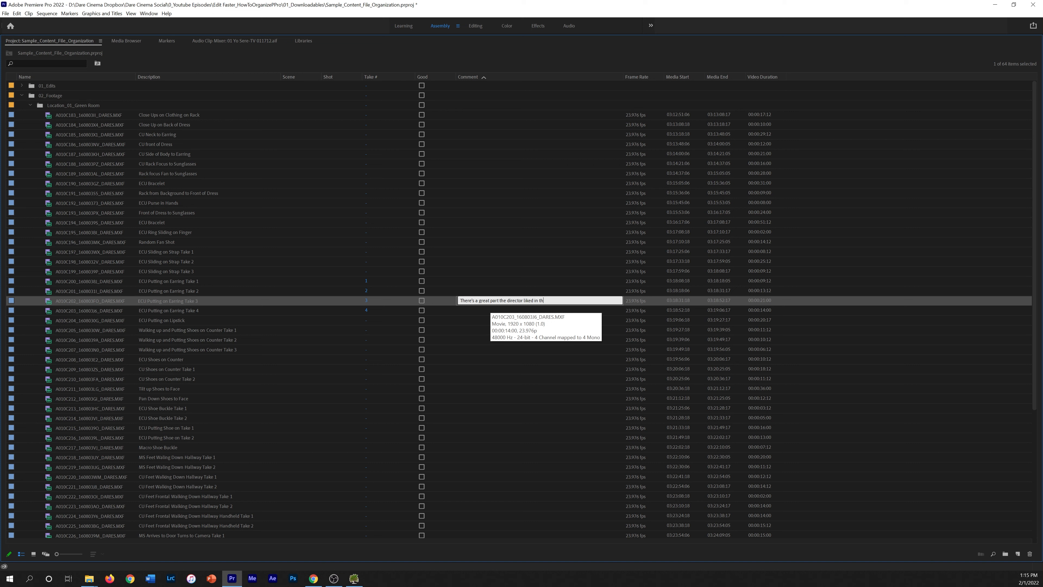
{"action": "type", "text": "t"}
{"action": "key", "text": "Return"}
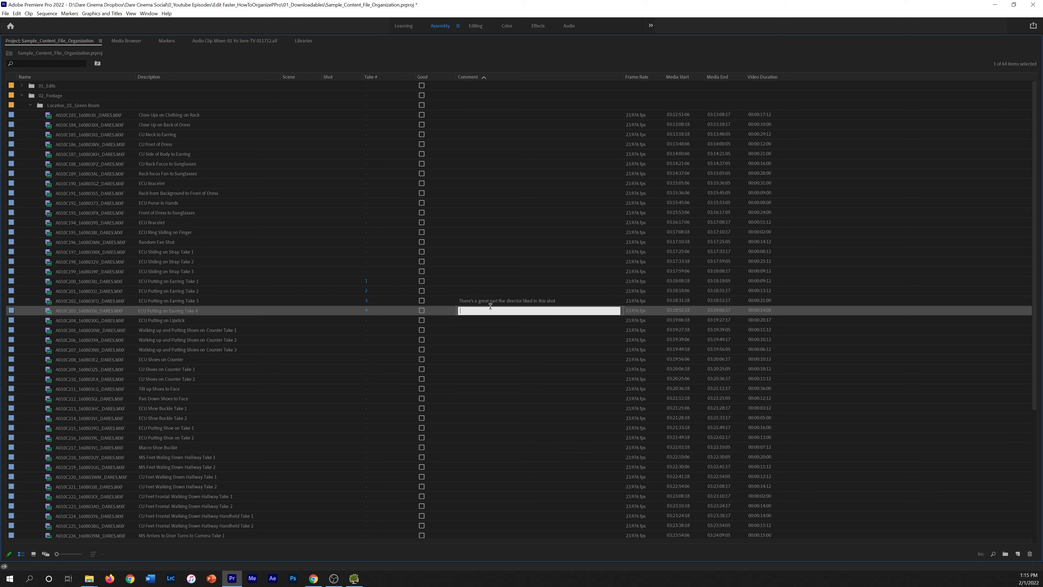
{"action": "type", "text": "`"}
{"action": "left_click", "coordinate": [274, 164]}
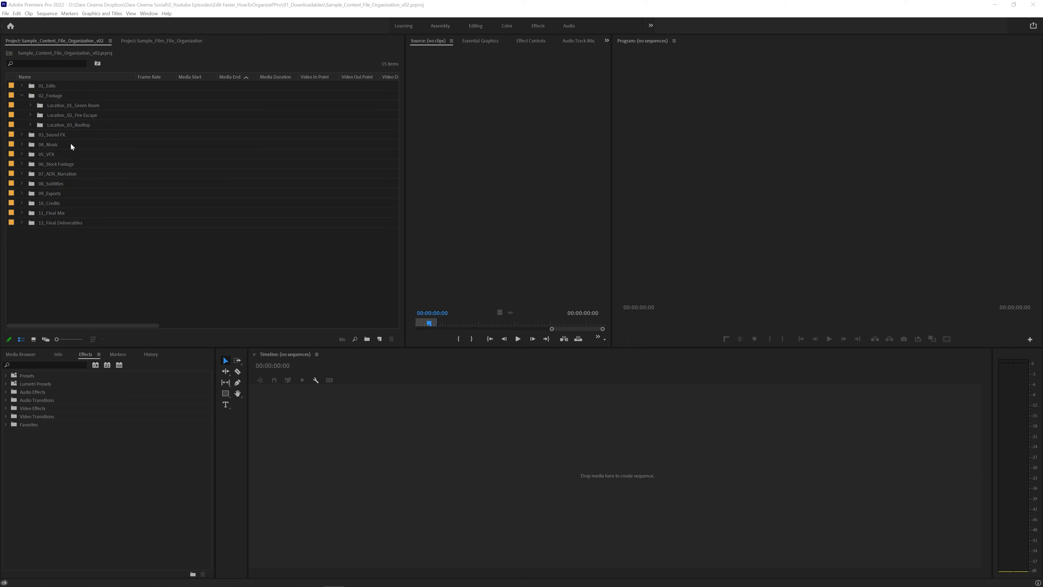
In Metadata Display, clear all columns, then enable Label, Frame Rate, Video In Point, Video Out Point and Video Duration
{"action": "left_click", "coordinate": [30, 105]}
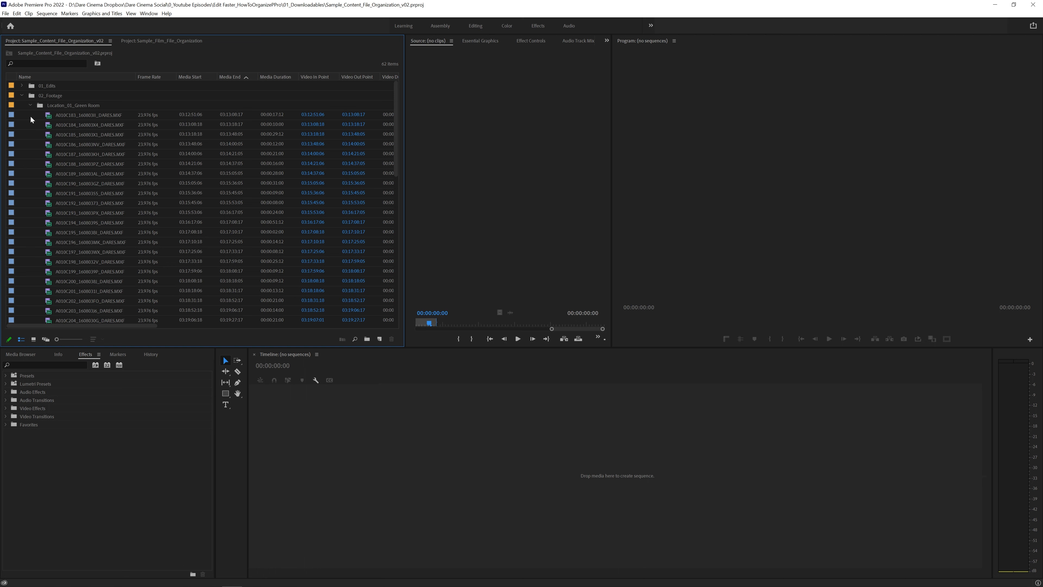
{"action": "right_click", "coordinate": [148, 77]}
{"action": "left_click", "coordinate": [171, 83]}
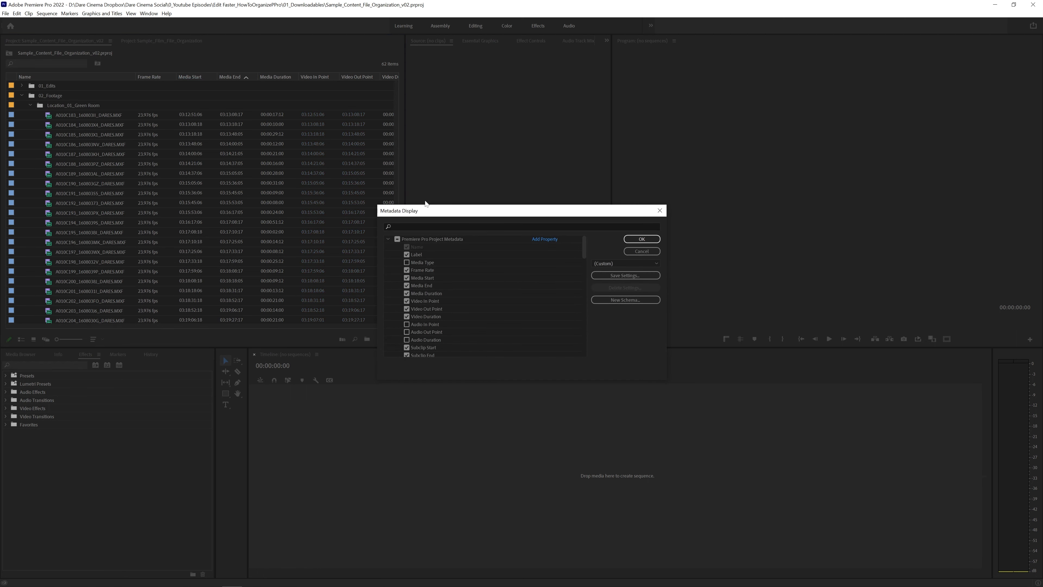
{"action": "left_click", "coordinate": [397, 239]}
{"action": "left_click", "coordinate": [407, 255]}
{"action": "left_click", "coordinate": [406, 270]}
{"action": "left_click", "coordinate": [407, 301]}
{"action": "left_click", "coordinate": [406, 309]}
{"action": "left_click", "coordinate": [406, 317]}
Also enable the Description, Comment, Log Note and File Path columns
{"action": "left_click_drag", "start_coordinate": [585, 249], "coordinate": [583, 265]}
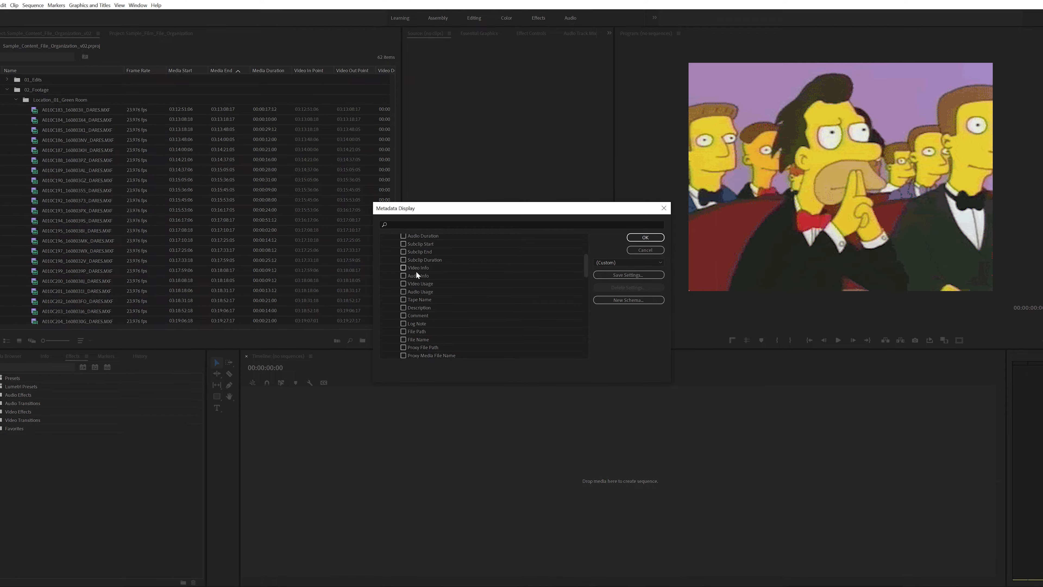
{"action": "left_click", "coordinate": [401, 308]}
{"action": "left_click", "coordinate": [401, 315]}
{"action": "left_click", "coordinate": [401, 323]}
{"action": "left_click_drag", "start_coordinate": [590, 263], "coordinate": [589, 271]}
{"action": "left_click", "coordinate": [398, 279]}
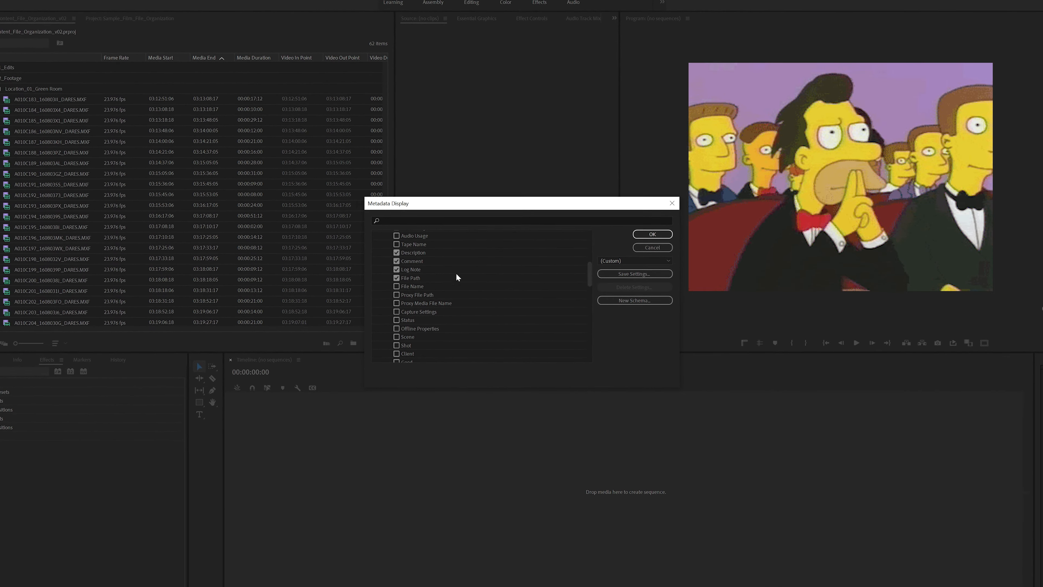
{"action": "scroll", "coordinate": [530, 294], "scroll_direction": "down", "scroll_amount": 6}
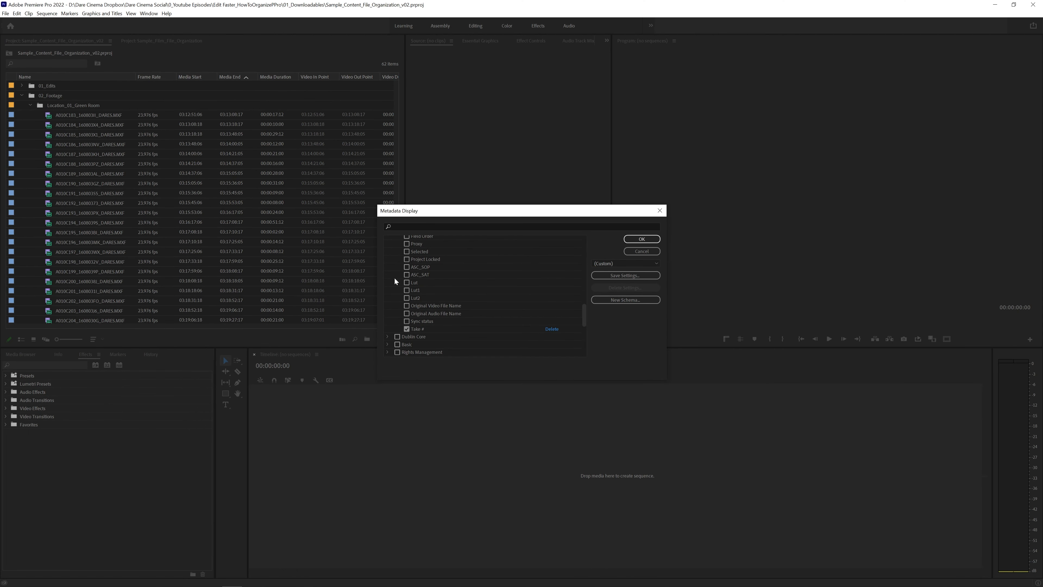
Save the column choices as the preset 'Simple Content MetaData' and apply it
{"action": "left_click", "coordinate": [628, 276]}
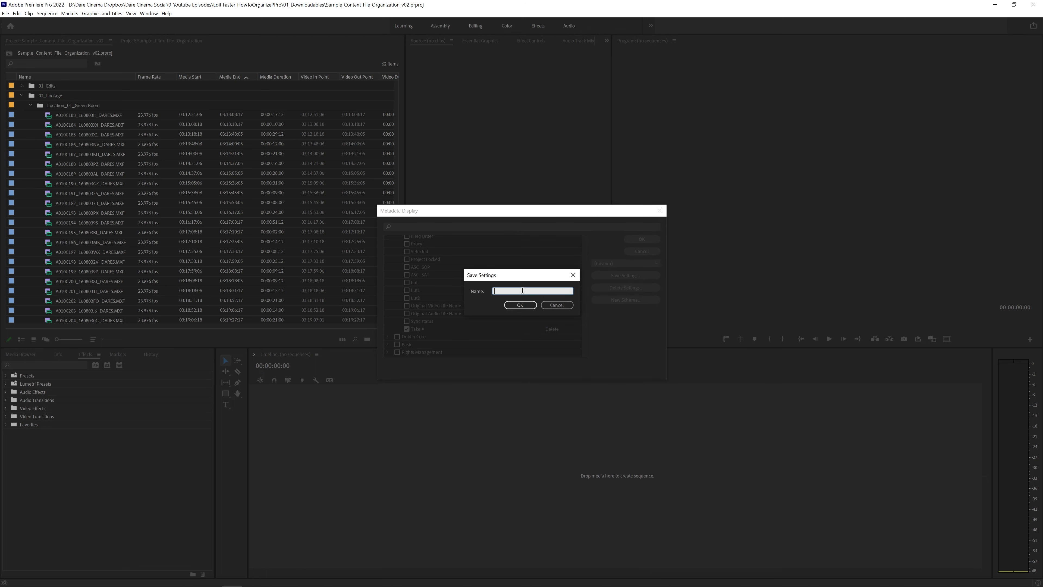
{"action": "type", "text": "Simple Content MetaData"}
{"action": "left_click", "coordinate": [529, 306]}
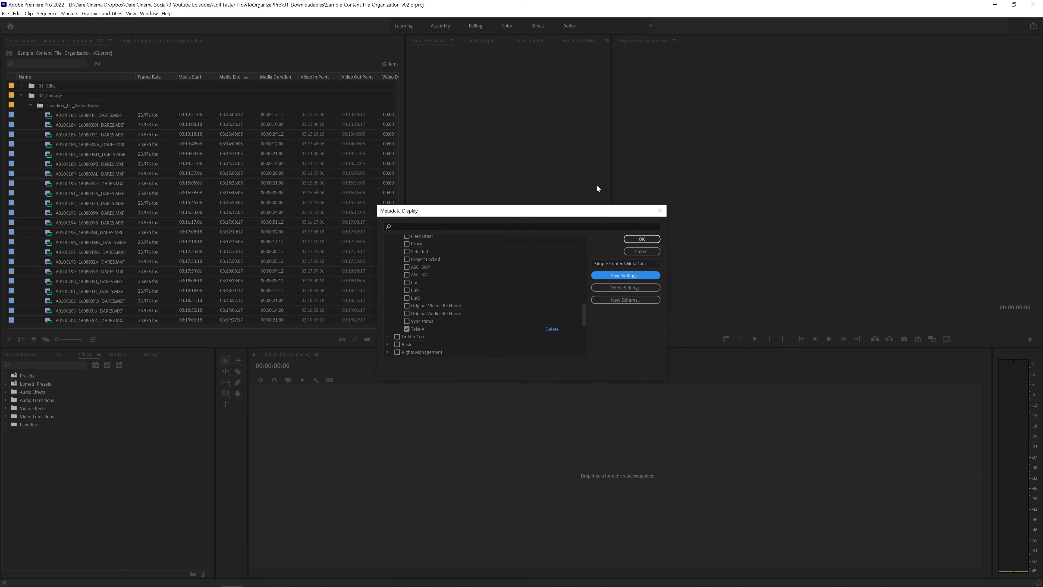
{"action": "left_click", "coordinate": [655, 263]}
{"action": "left_click", "coordinate": [626, 265]}
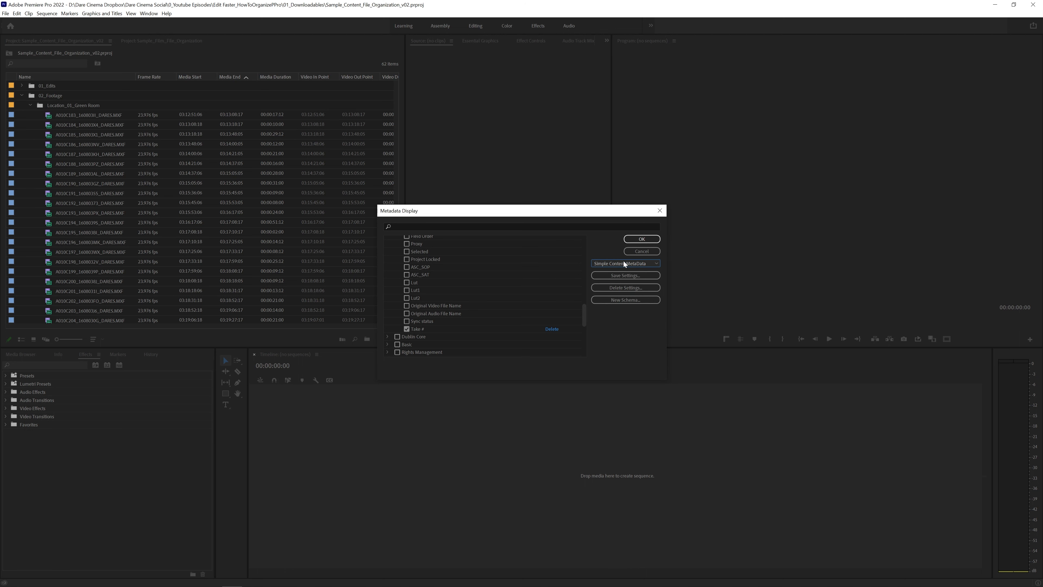
{"action": "left_click", "coordinate": [652, 240]}
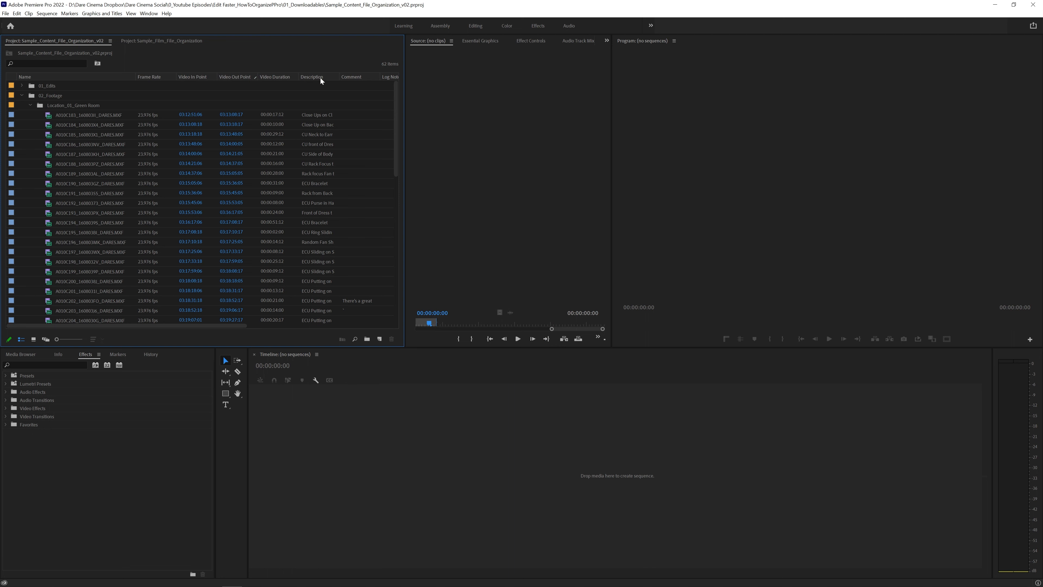
Order columns after Name as Description, Comment, Scene, Take #, Good, and widen Description
{"action": "left_click_drag", "start_coordinate": [145, 78], "coordinate": [143, 78]}
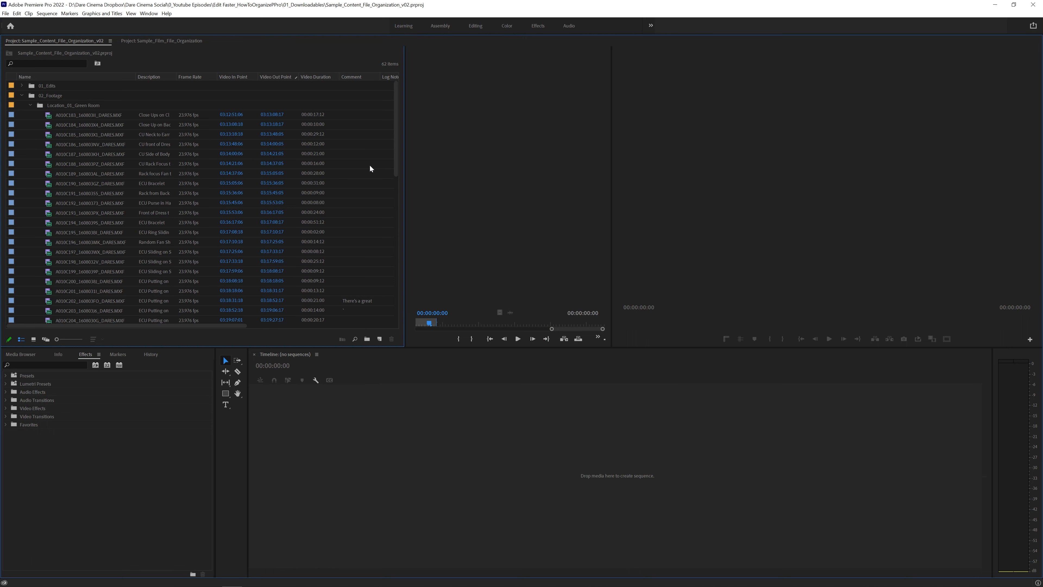
{"action": "key", "text": "grave"}
{"action": "left_click_drag", "start_coordinate": [187, 79], "coordinate": [187, 79]}
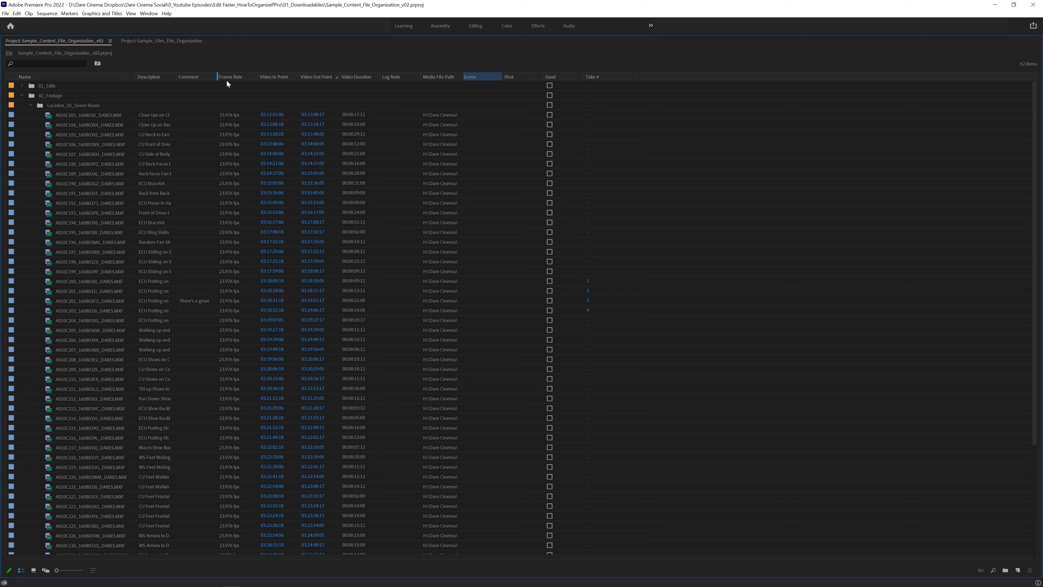
{"action": "mouse_move", "coordinate": [476, 96]}
{"action": "left_mouse_down"}
{"action": "mouse_move", "coordinate": [505, 84]}
{"action": "mouse_move", "coordinate": [244, 87]}
{"action": "mouse_move", "coordinate": [254, 78]}
{"action": "left_mouse_up"}
{"action": "left_click_drag", "start_coordinate": [589, 78], "coordinate": [303, 80]}
{"action": "left_click_drag", "start_coordinate": [598, 77], "coordinate": [375, 85]}
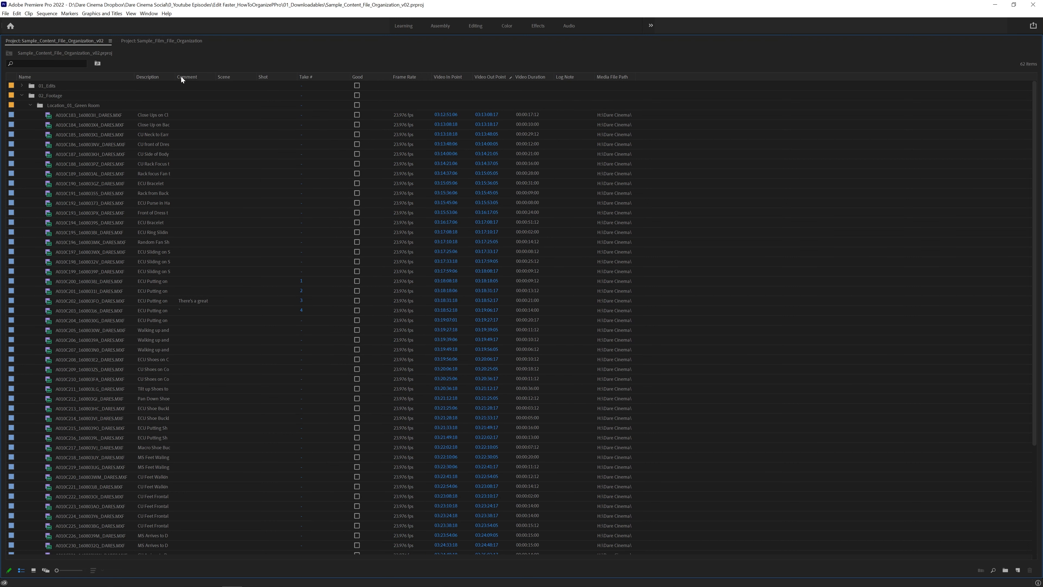
{"action": "left_click_drag", "start_coordinate": [175, 76], "coordinate": [286, 75]}
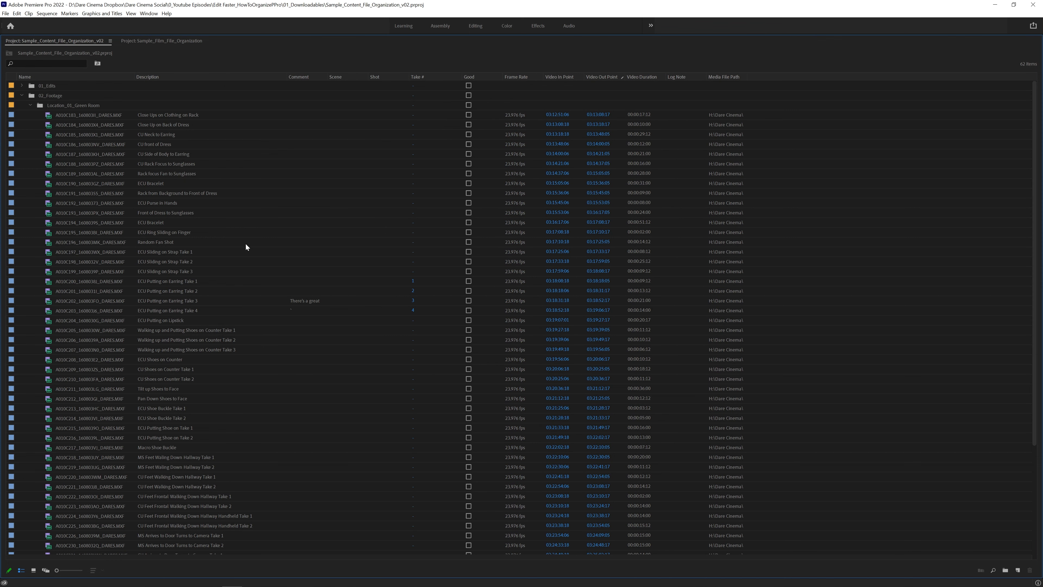
{"action": "key", "text": "grave"}
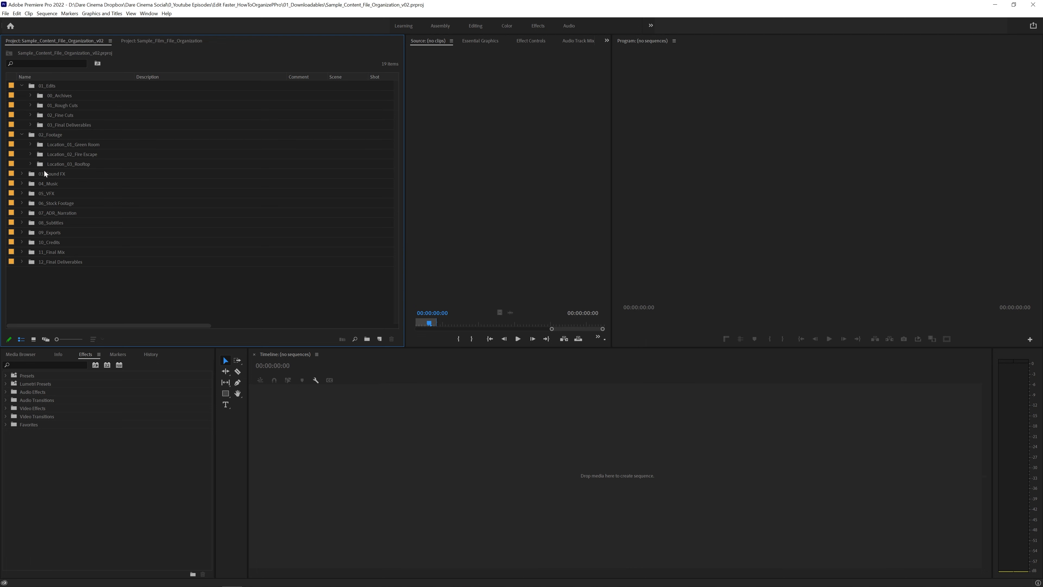
Browse the new-item commands without using them, then select and expand the 01_Rough Cuts bin
{"action": "left_click", "coordinate": [6, 13]}
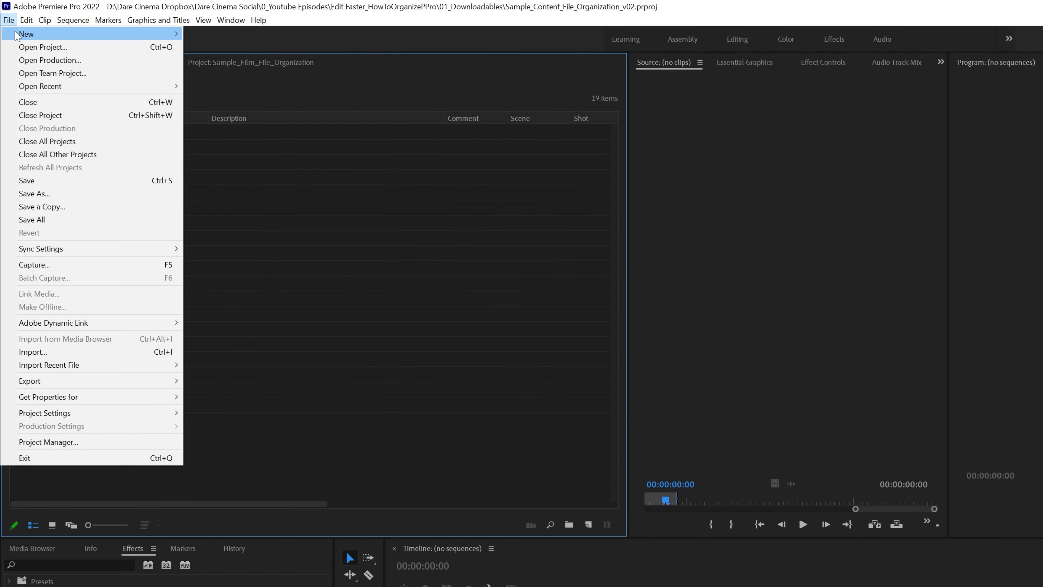
{"action": "mouse_move", "coordinate": [18, 36]}
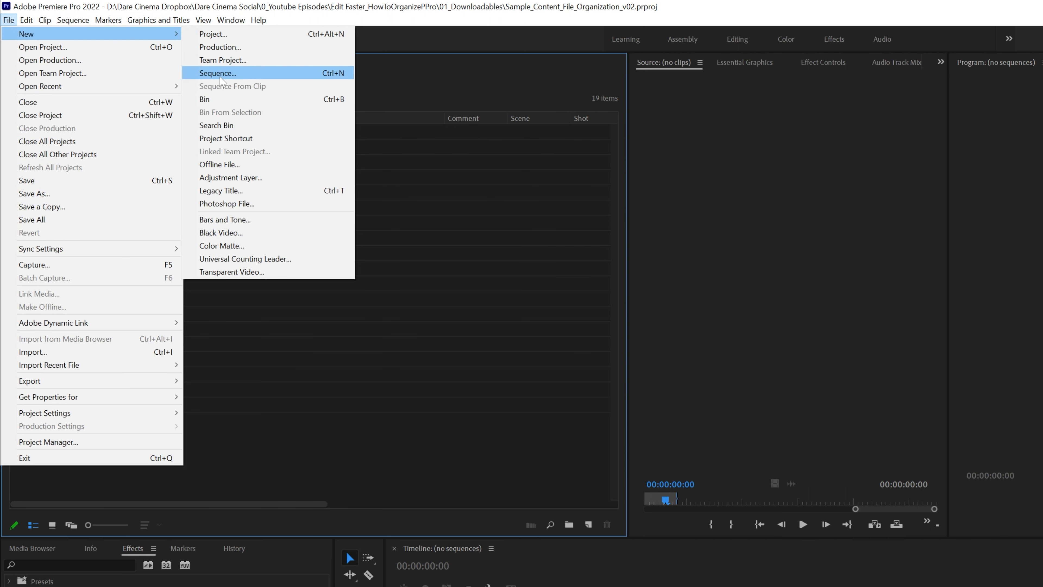
{"action": "left_click", "coordinate": [148, 4]}
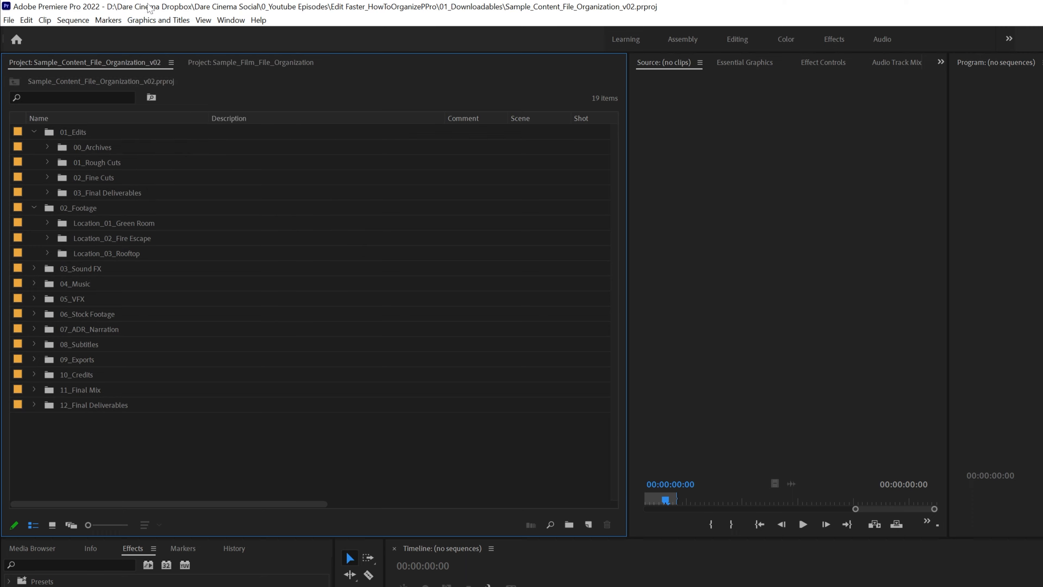
{"action": "left_click", "coordinate": [588, 523]}
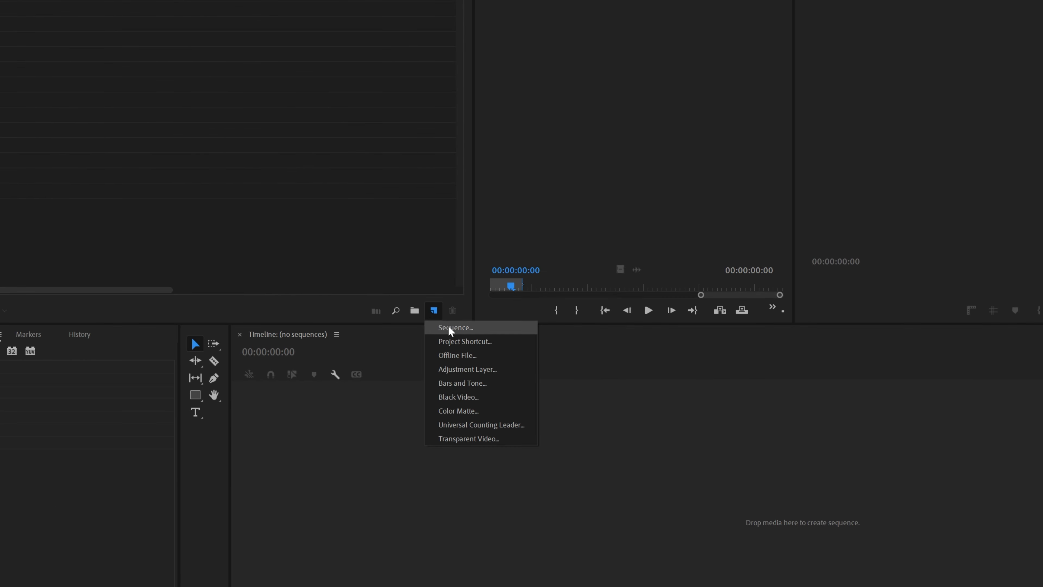
{"action": "left_click", "coordinate": [94, 167]}
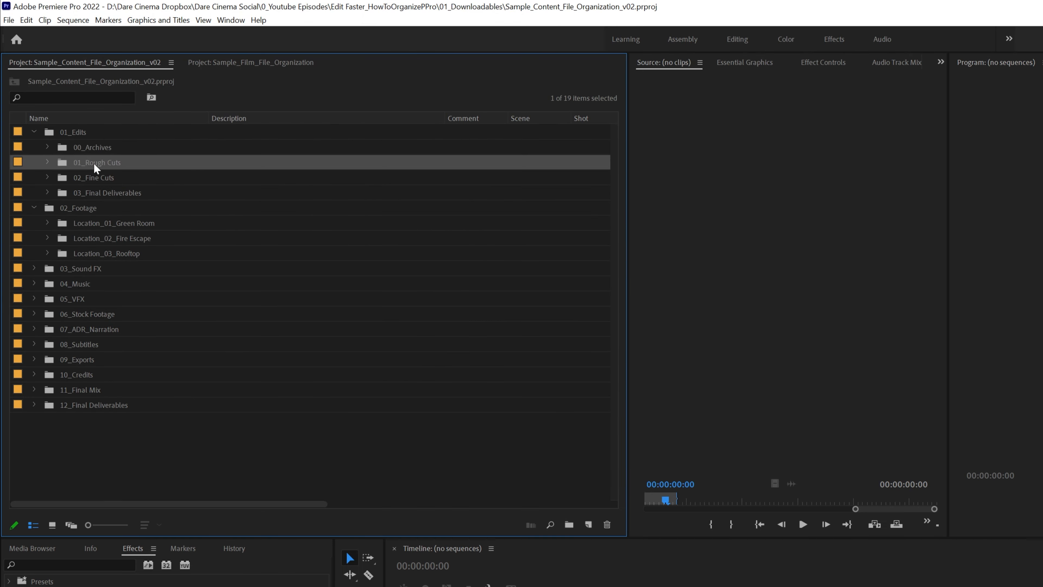
{"action": "left_click", "coordinate": [48, 162]}
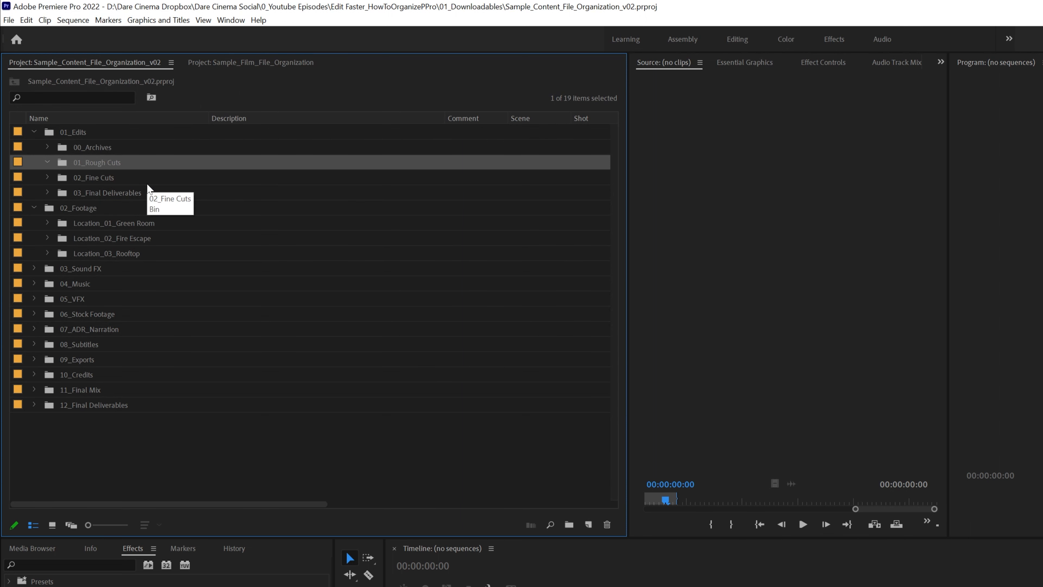
Start a new sequence with Ctrl+N, check the ARRI Cinema editing mode in Settings, then cancel
{"action": "key", "text": "ctrl+n"}
{"action": "left_click_drag", "start_coordinate": [762, 231], "coordinate": [389, 140]}
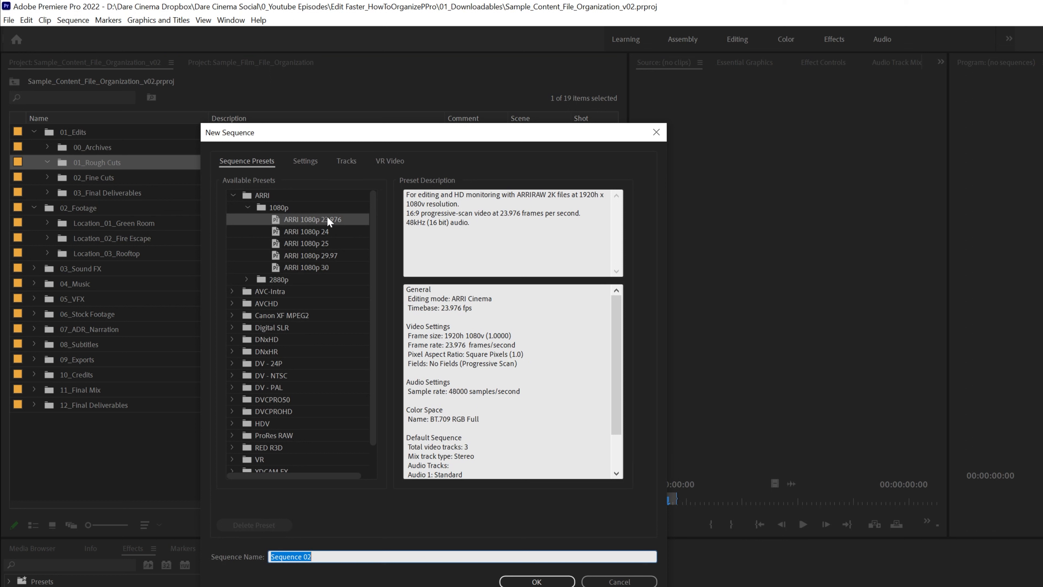
{"action": "left_click_drag", "start_coordinate": [373, 346], "coordinate": [386, 180]}
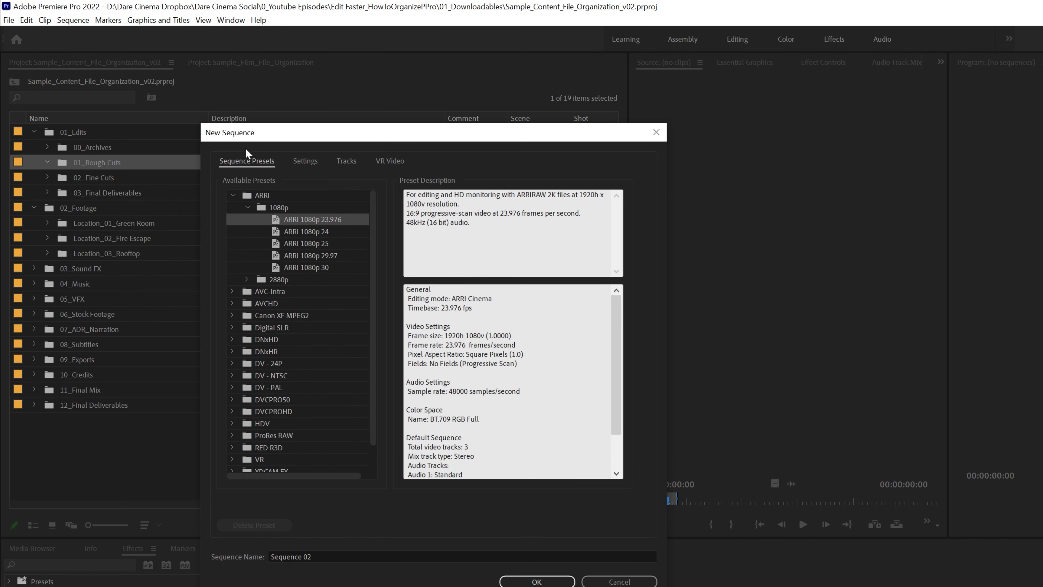
{"action": "left_click", "coordinate": [308, 162]}
{"action": "left_click", "coordinate": [431, 181]}
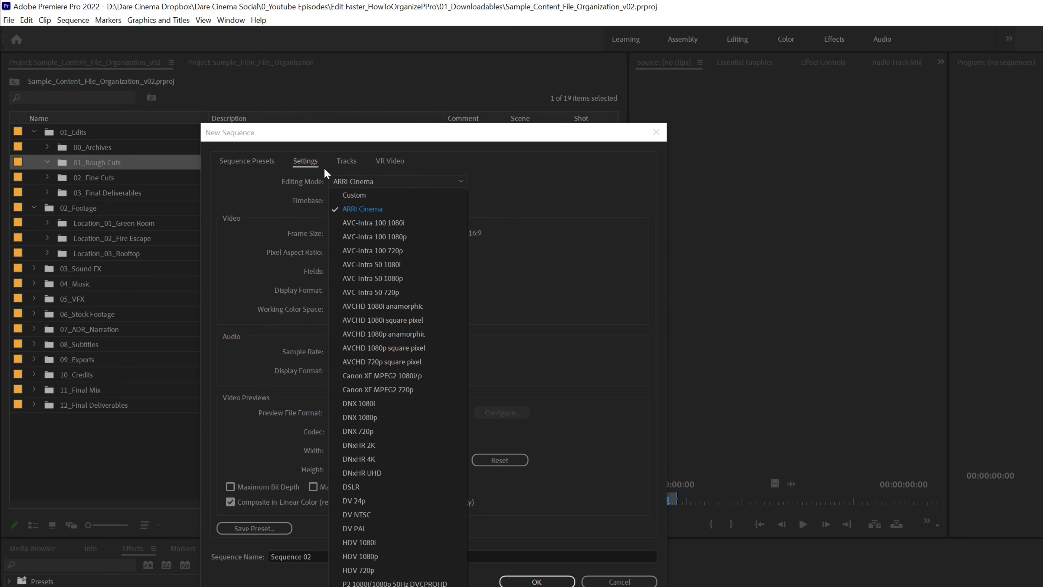
{"action": "left_click", "coordinate": [230, 161]}
{"action": "left_click", "coordinate": [230, 161]}
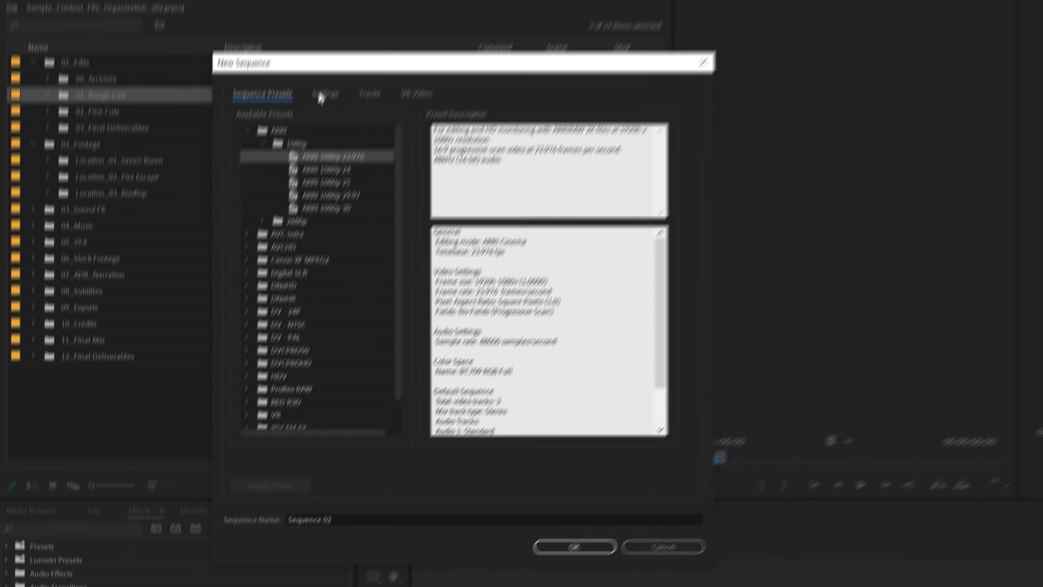
{"action": "left_click", "coordinate": [322, 96]}
{"action": "left_click", "coordinate": [402, 116]}
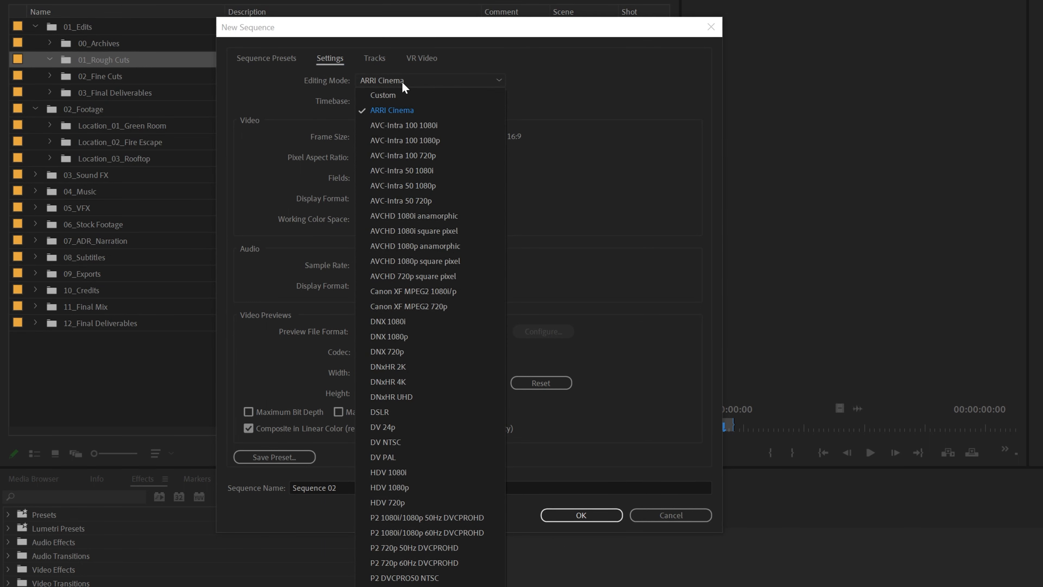
{"action": "left_click", "coordinate": [356, 42]}
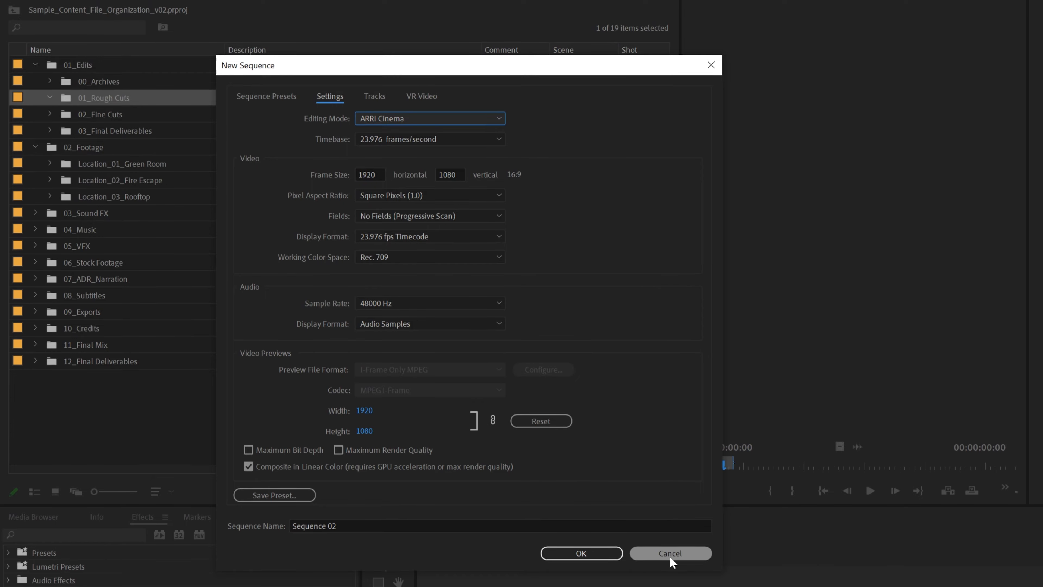
{"action": "left_click", "coordinate": [670, 550]}
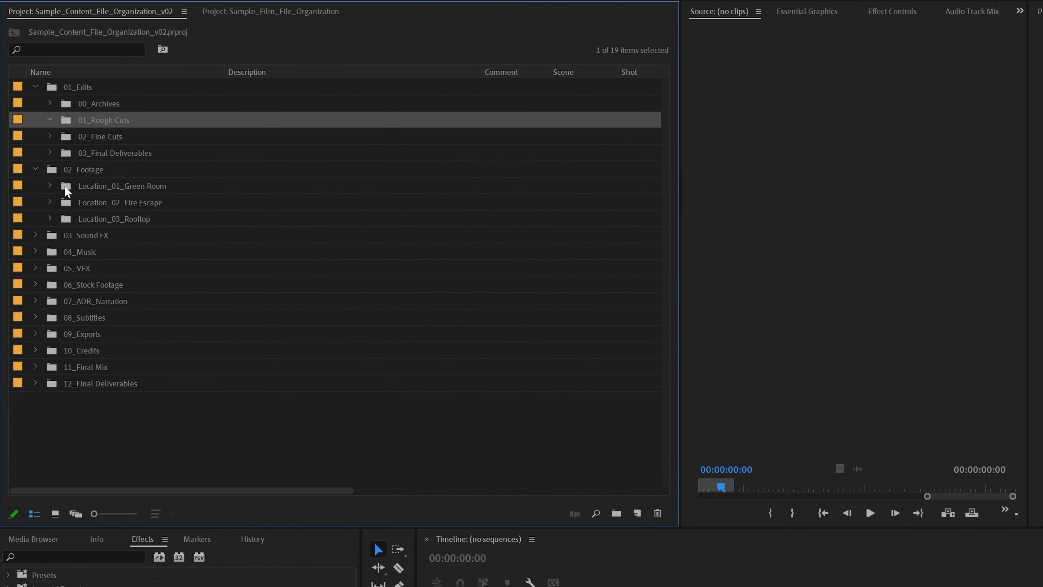
Create a sequence from the first Green Room clip, move it into 01_Rough Cuts, and name it 'AV Music Video_v01'
{"action": "left_click", "coordinate": [50, 186]}
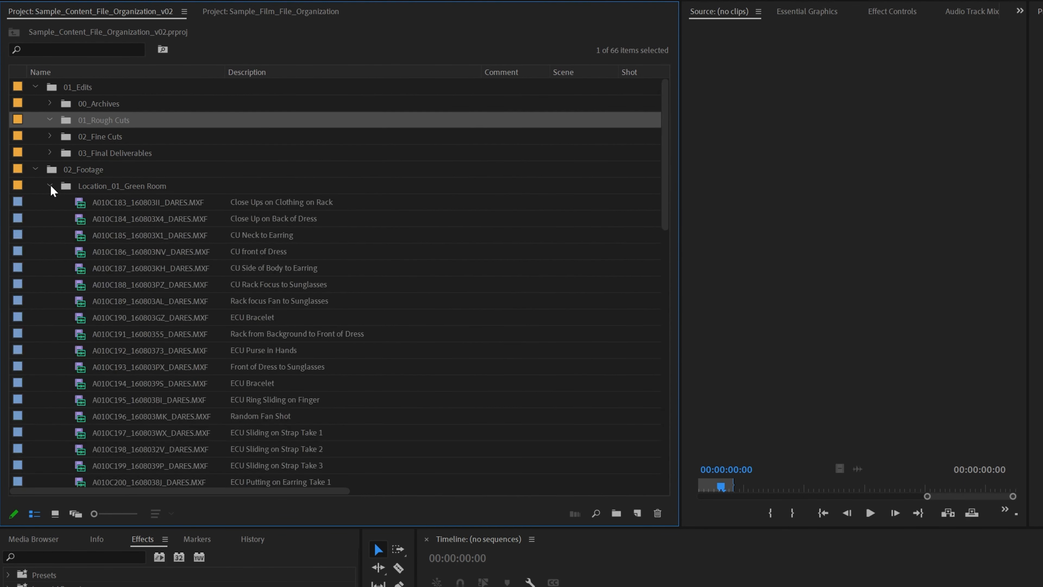
{"action": "left_click", "coordinate": [131, 205]}
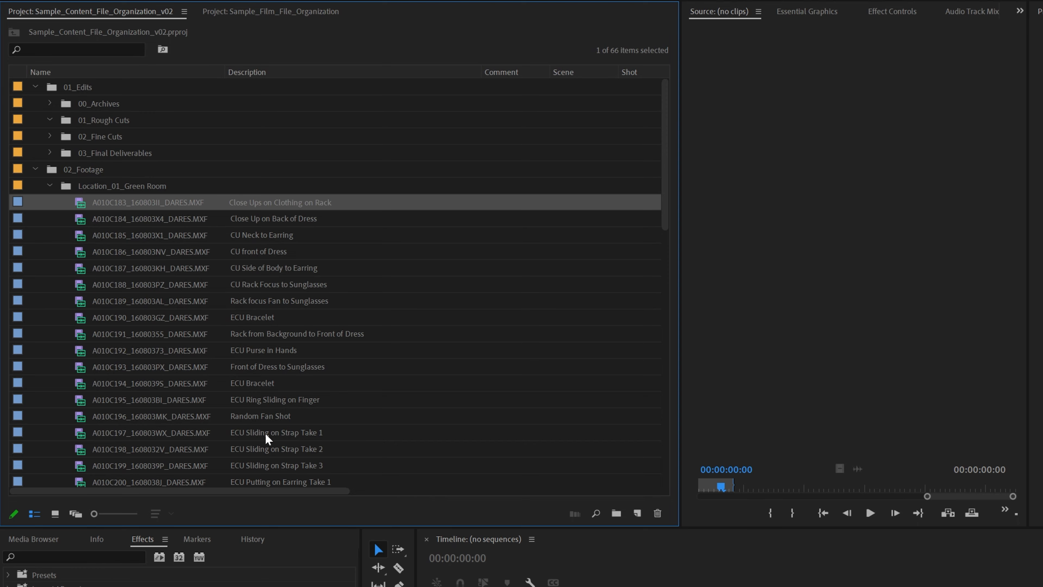
{"action": "right_click", "coordinate": [122, 207]}
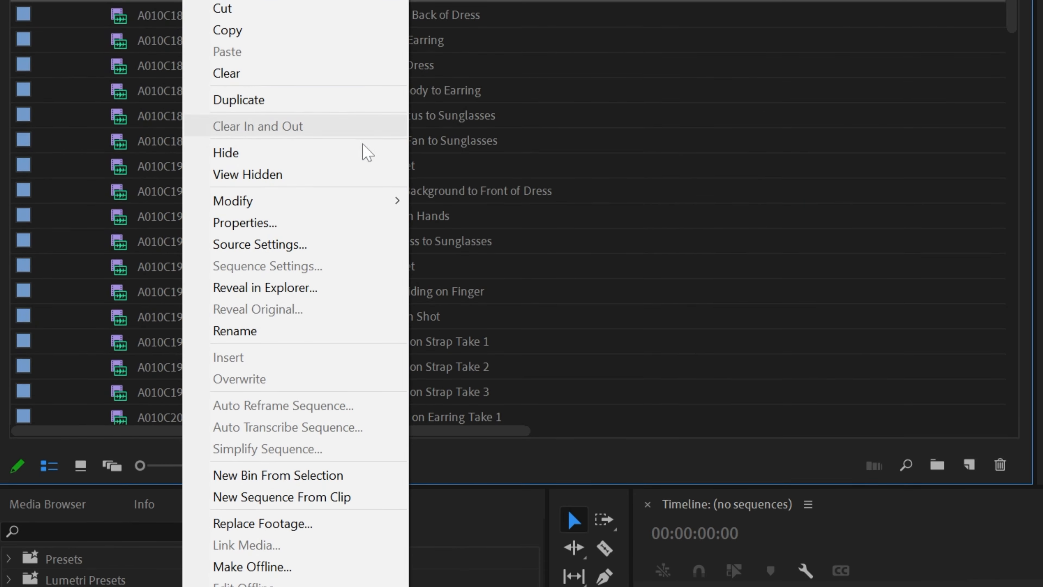
{"action": "left_click", "coordinate": [293, 420]}
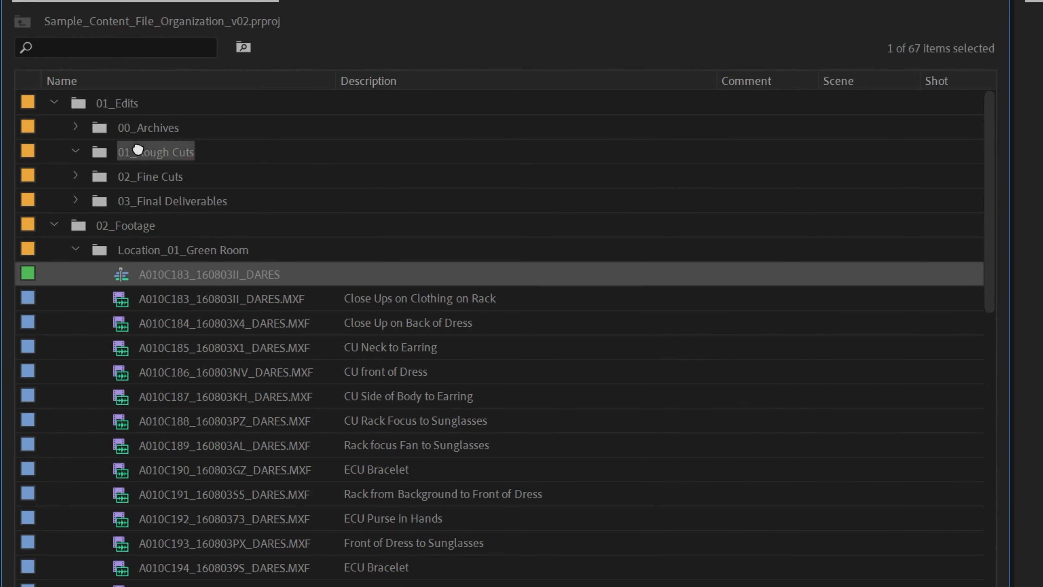
{"action": "left_click_drag", "start_coordinate": [138, 150], "coordinate": [242, 163]}
{"action": "left_click", "coordinate": [253, 182]}
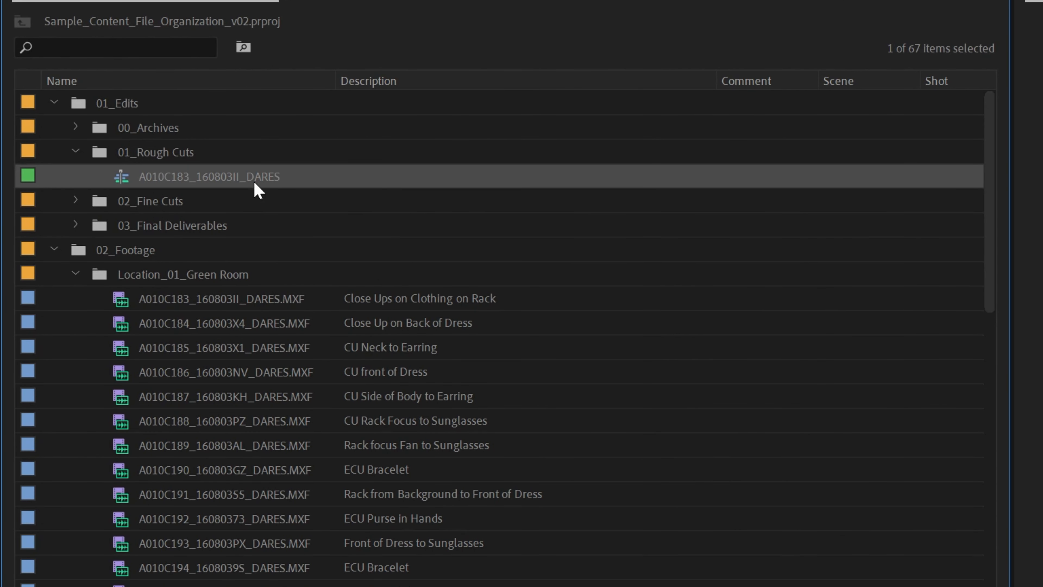
{"action": "left_click", "coordinate": [263, 169]}
{"action": "type", "text": "AV "}
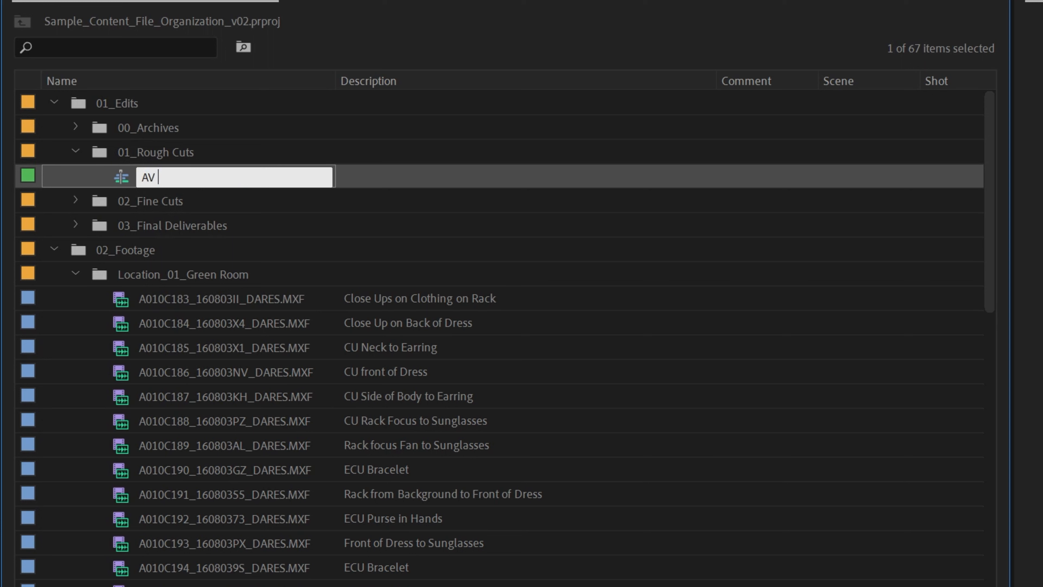
{"action": "type", "text": "Music Video_v01"}
{"action": "key", "text": "Tab"}
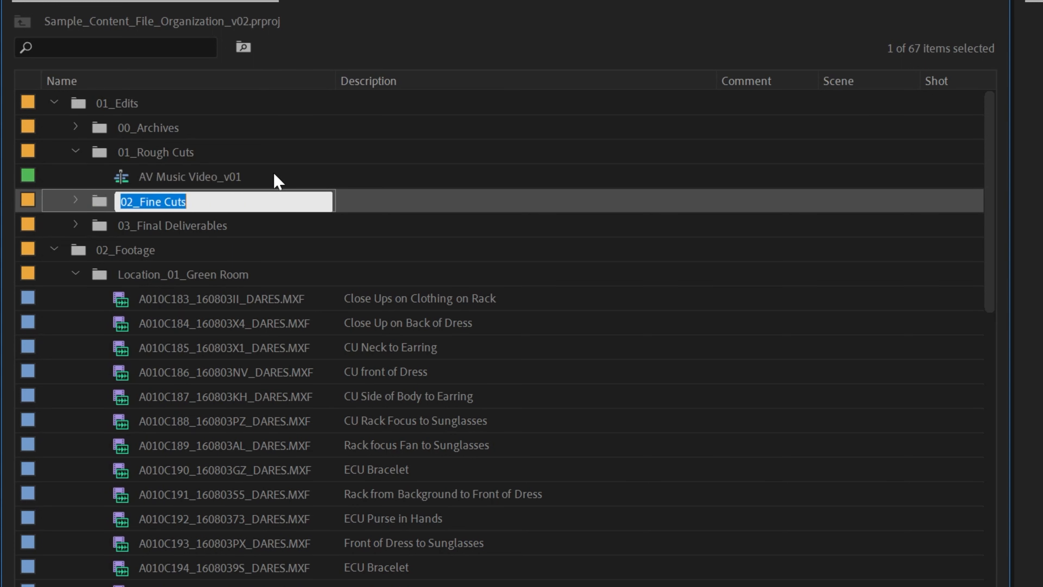
{"action": "left_click", "coordinate": [238, 179]}
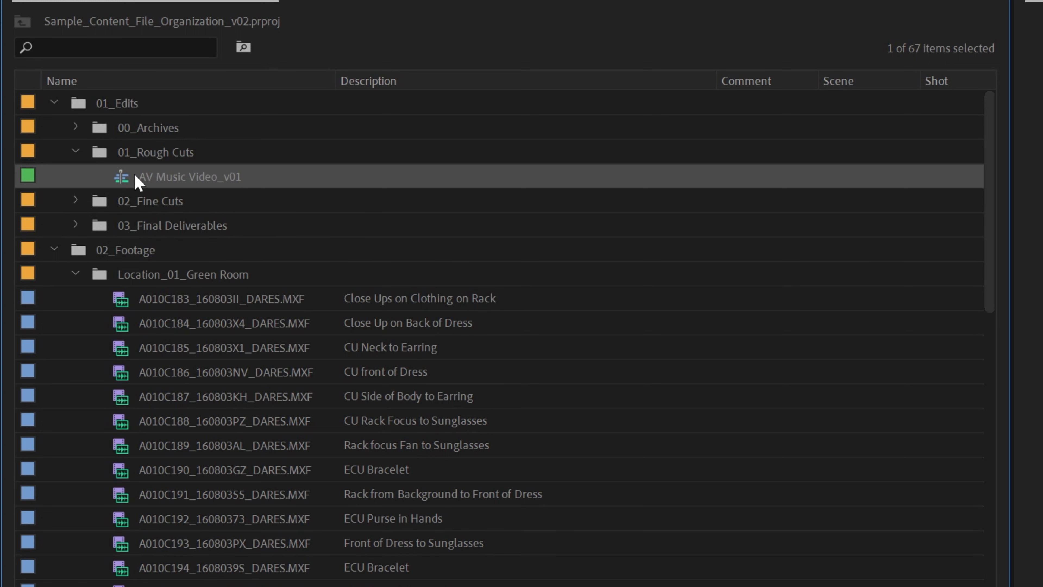
Duplicate AV Music Video_v01 and rename the copy to 'AV Music Video_v02'
{"action": "right_click", "coordinate": [152, 182]}
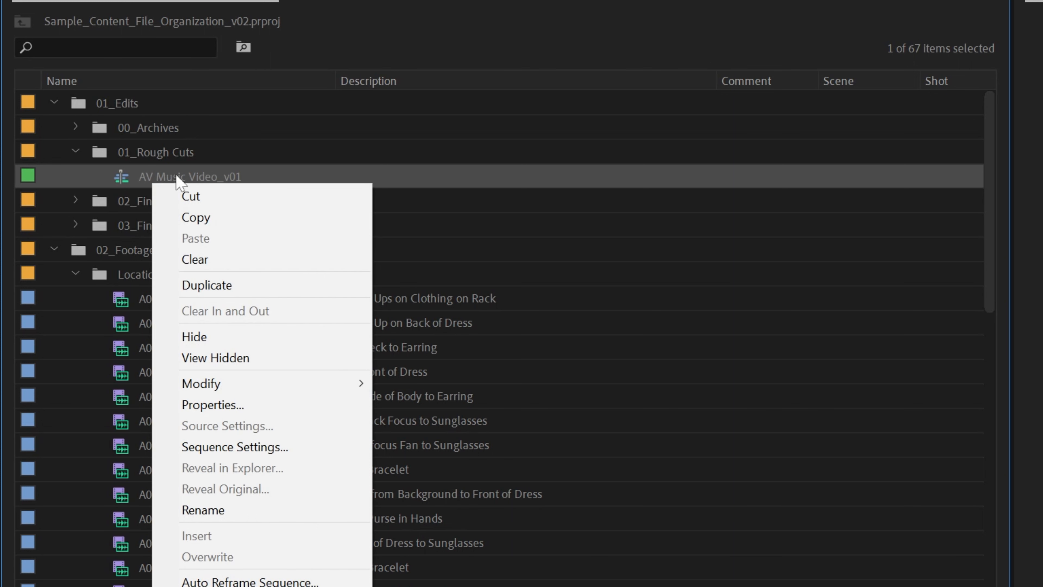
{"action": "left_click", "coordinate": [236, 285]}
{"action": "left_click", "coordinate": [248, 203]}
{"action": "left_click_drag", "start_coordinate": [239, 201], "coordinate": [342, 202]}
{"action": "type", "text": "2"}
{"action": "key", "text": "Tab"}
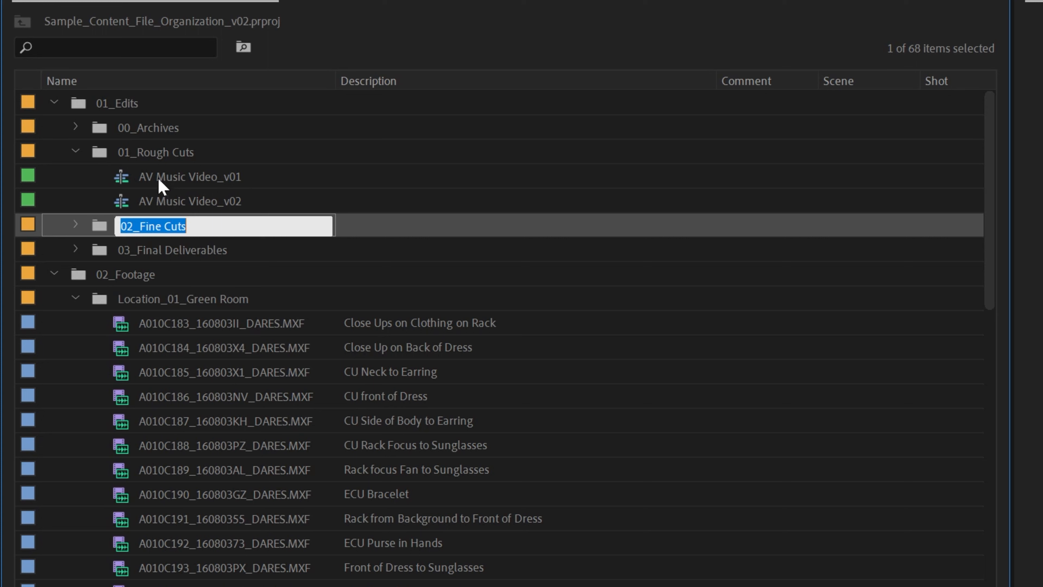
{"action": "left_click", "coordinate": [198, 175]}
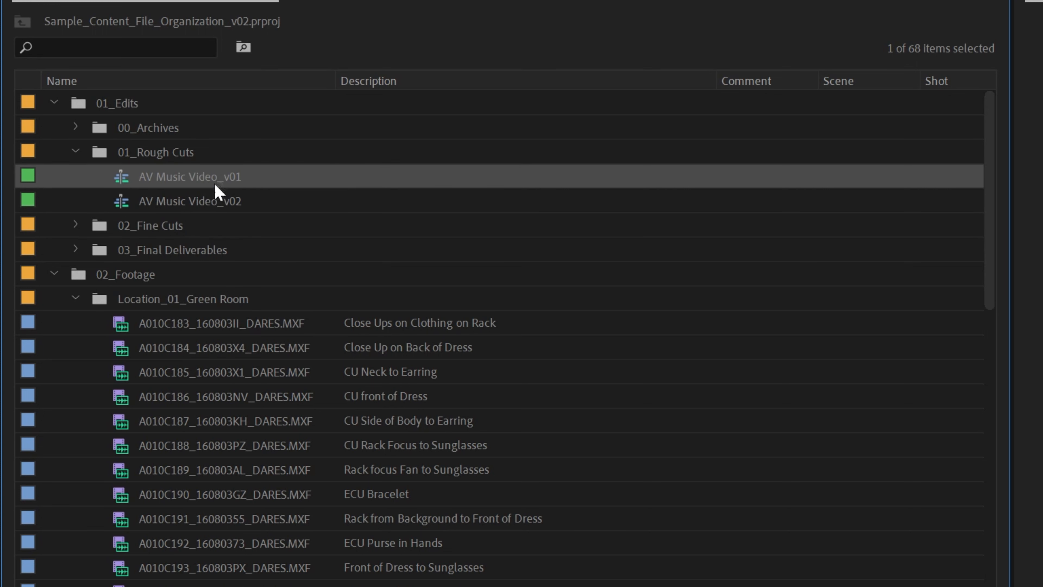